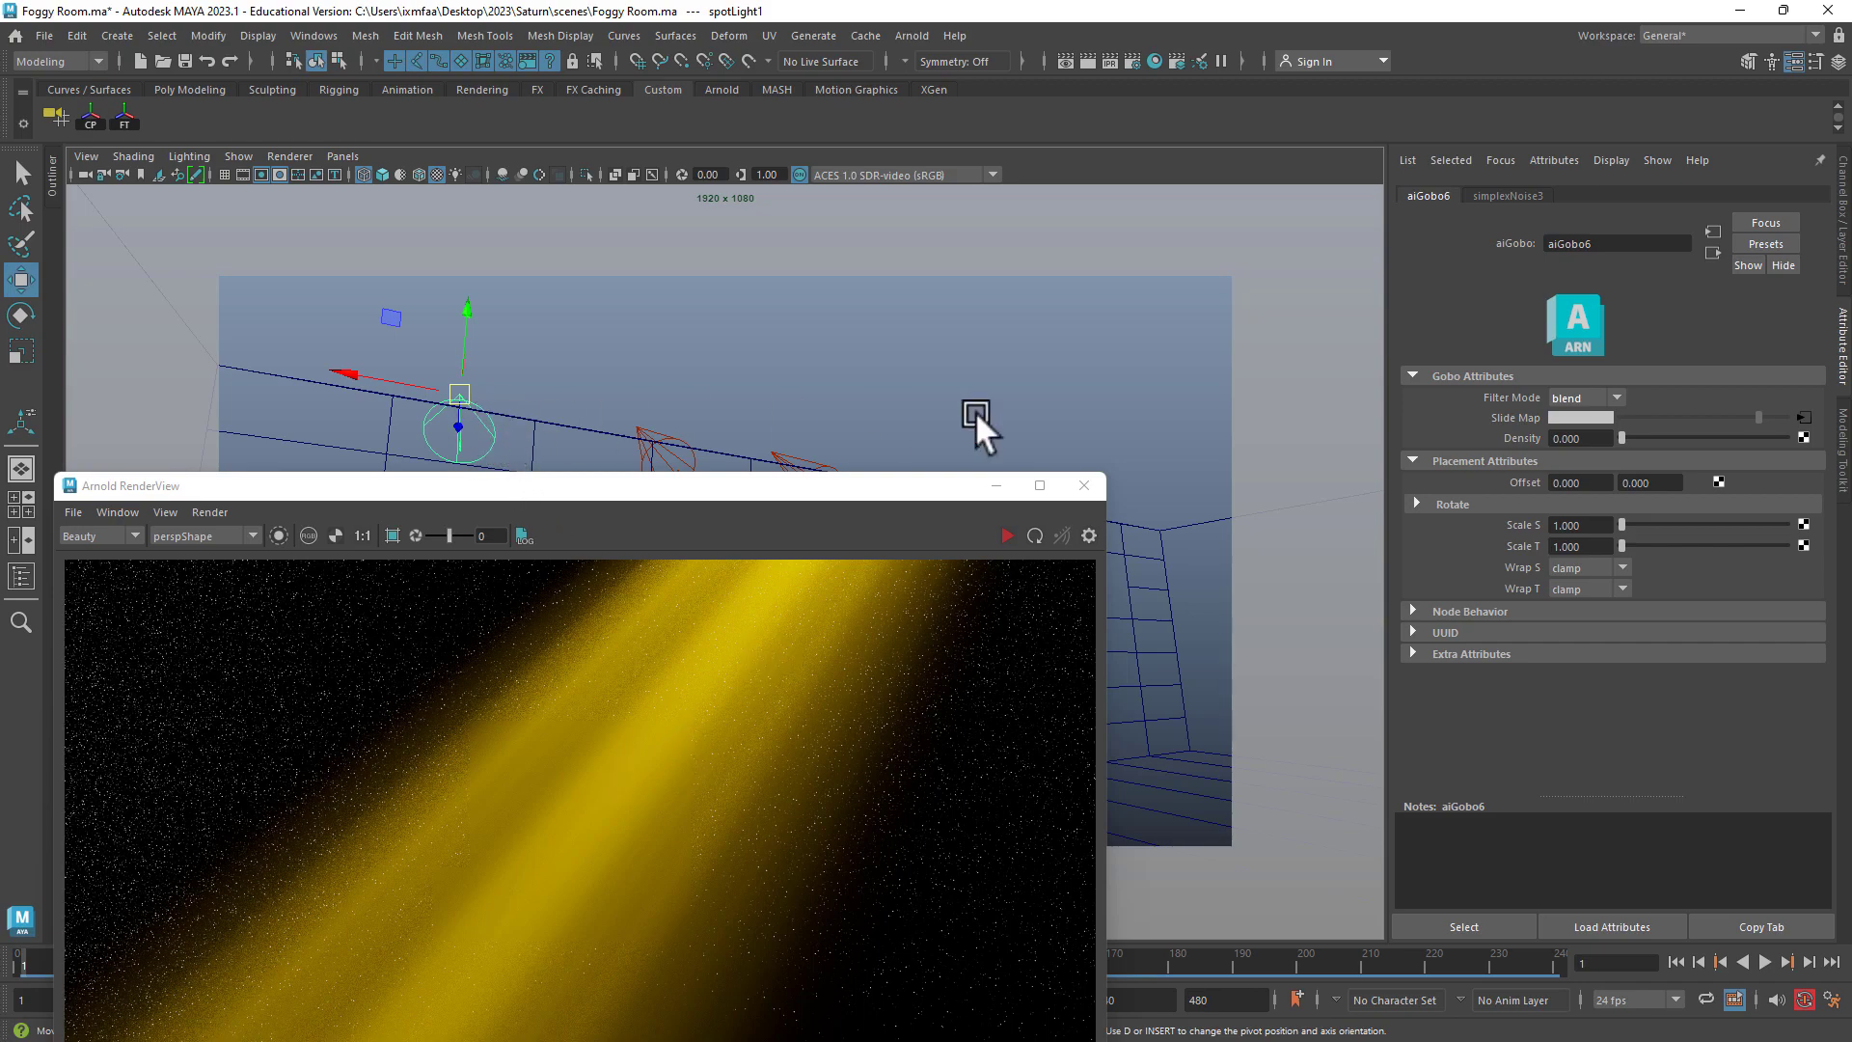
- Open the gobo's connected simplexNoise3 node (Scale 10.000) and move the Arnold RenderView higher
left_click(1804, 416)
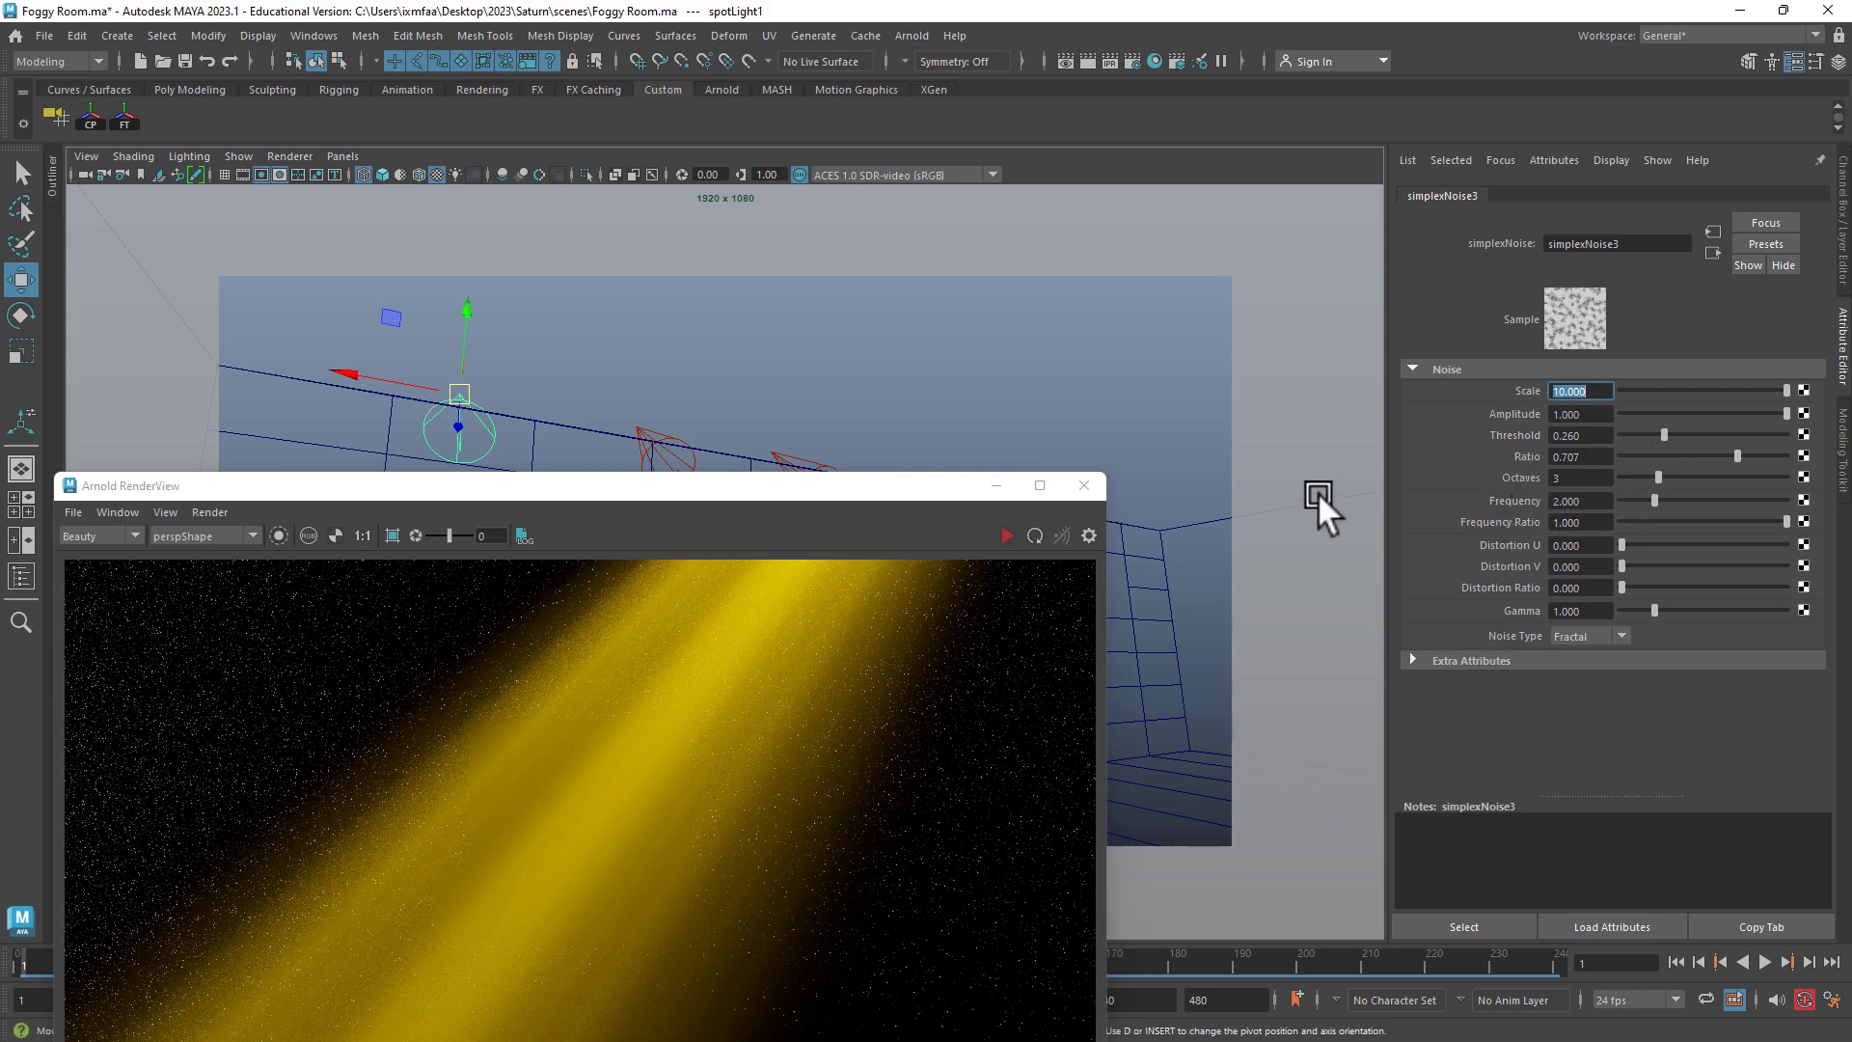
left_click_drag(837, 489, 994, 131)
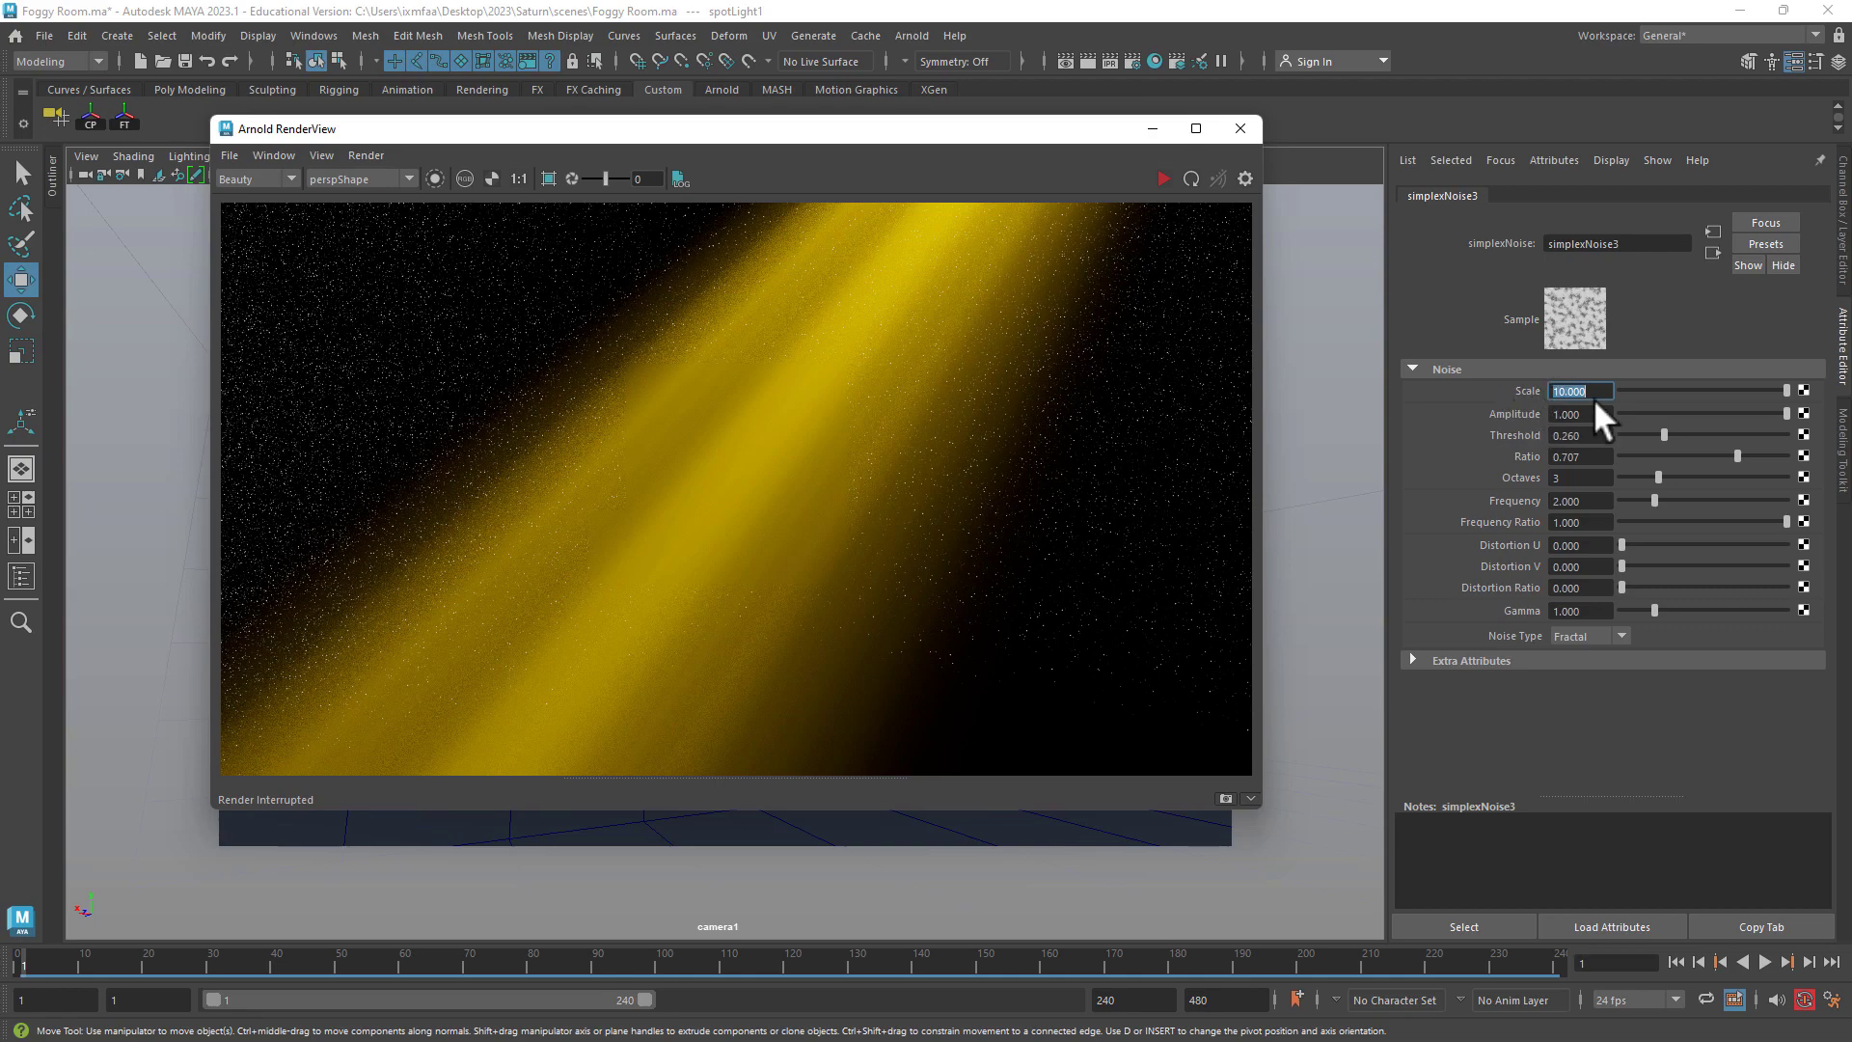
- Key simplexNoise3 Scale at 5.325 on frame 1 and at 10.000 on frame 240
mouse_move(1738, 390)
left_mouse_down()
mouse_move(1659, 388)
mouse_move(1756, 384)
left_mouse_up()
left_click(1163, 178)
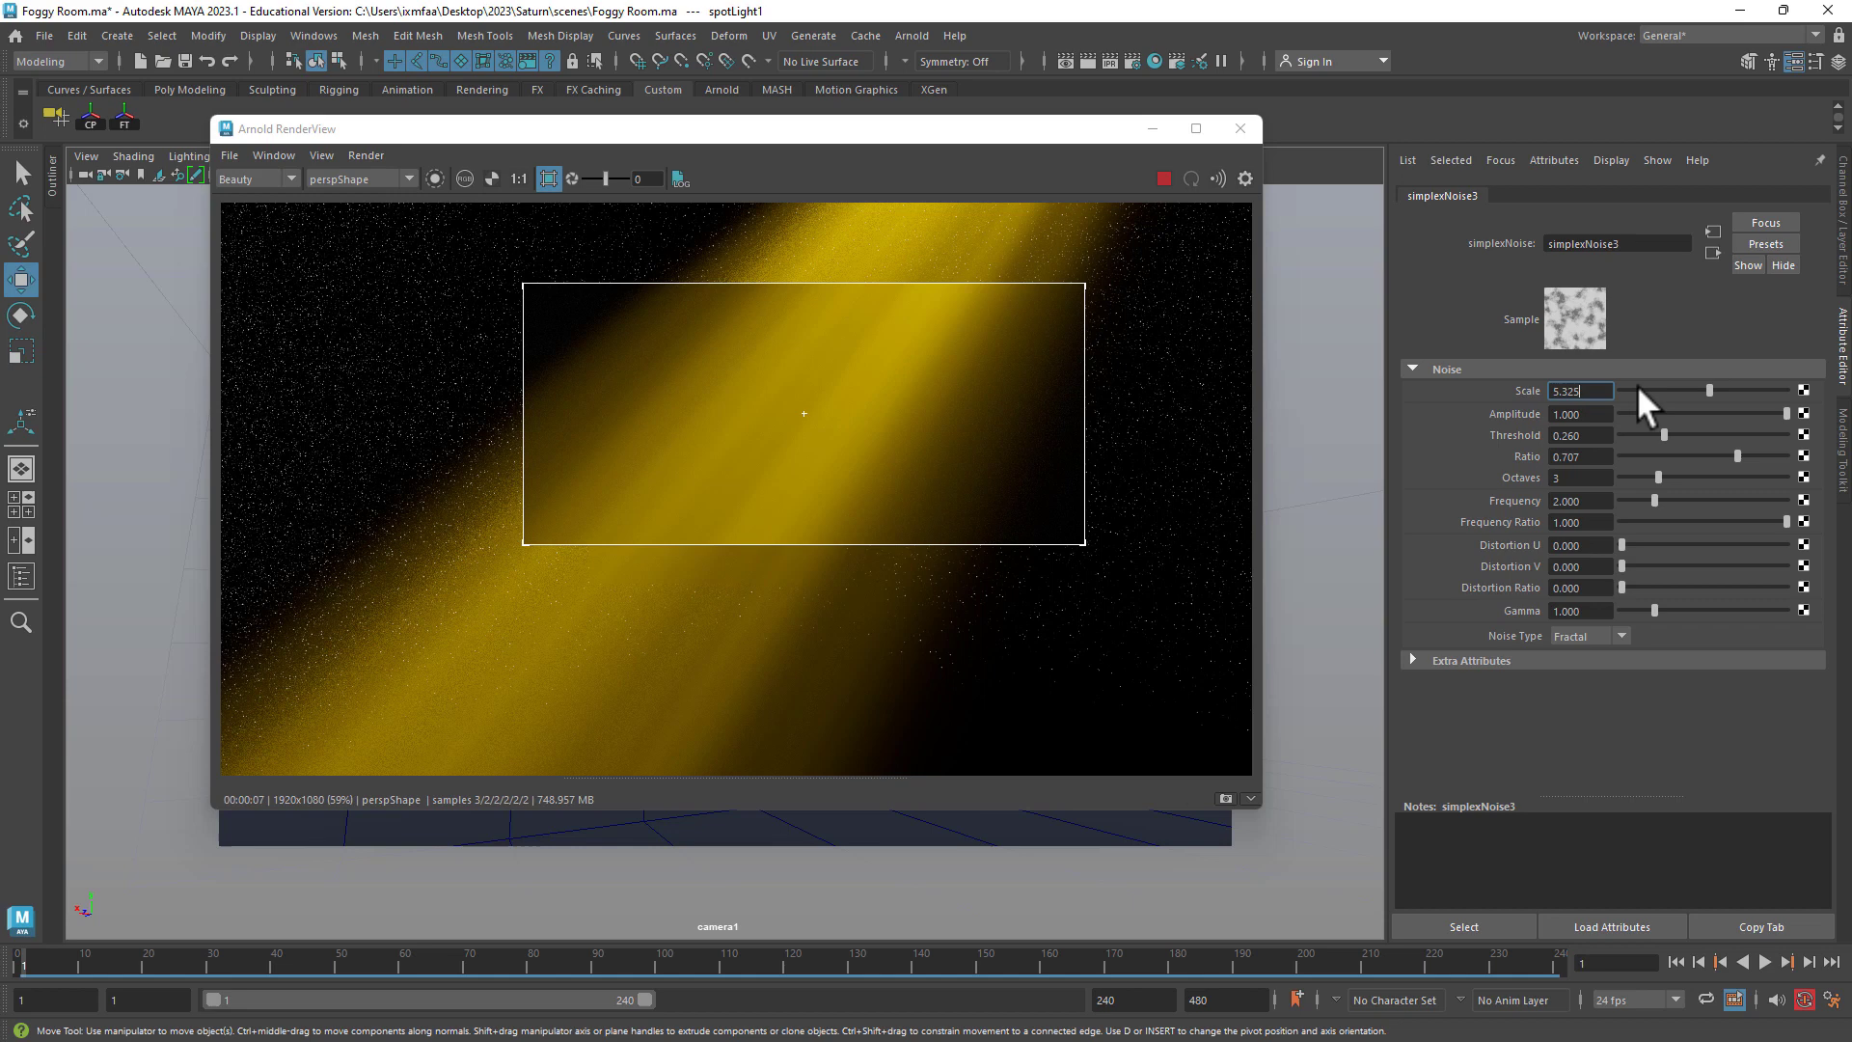
left_click(27, 963)
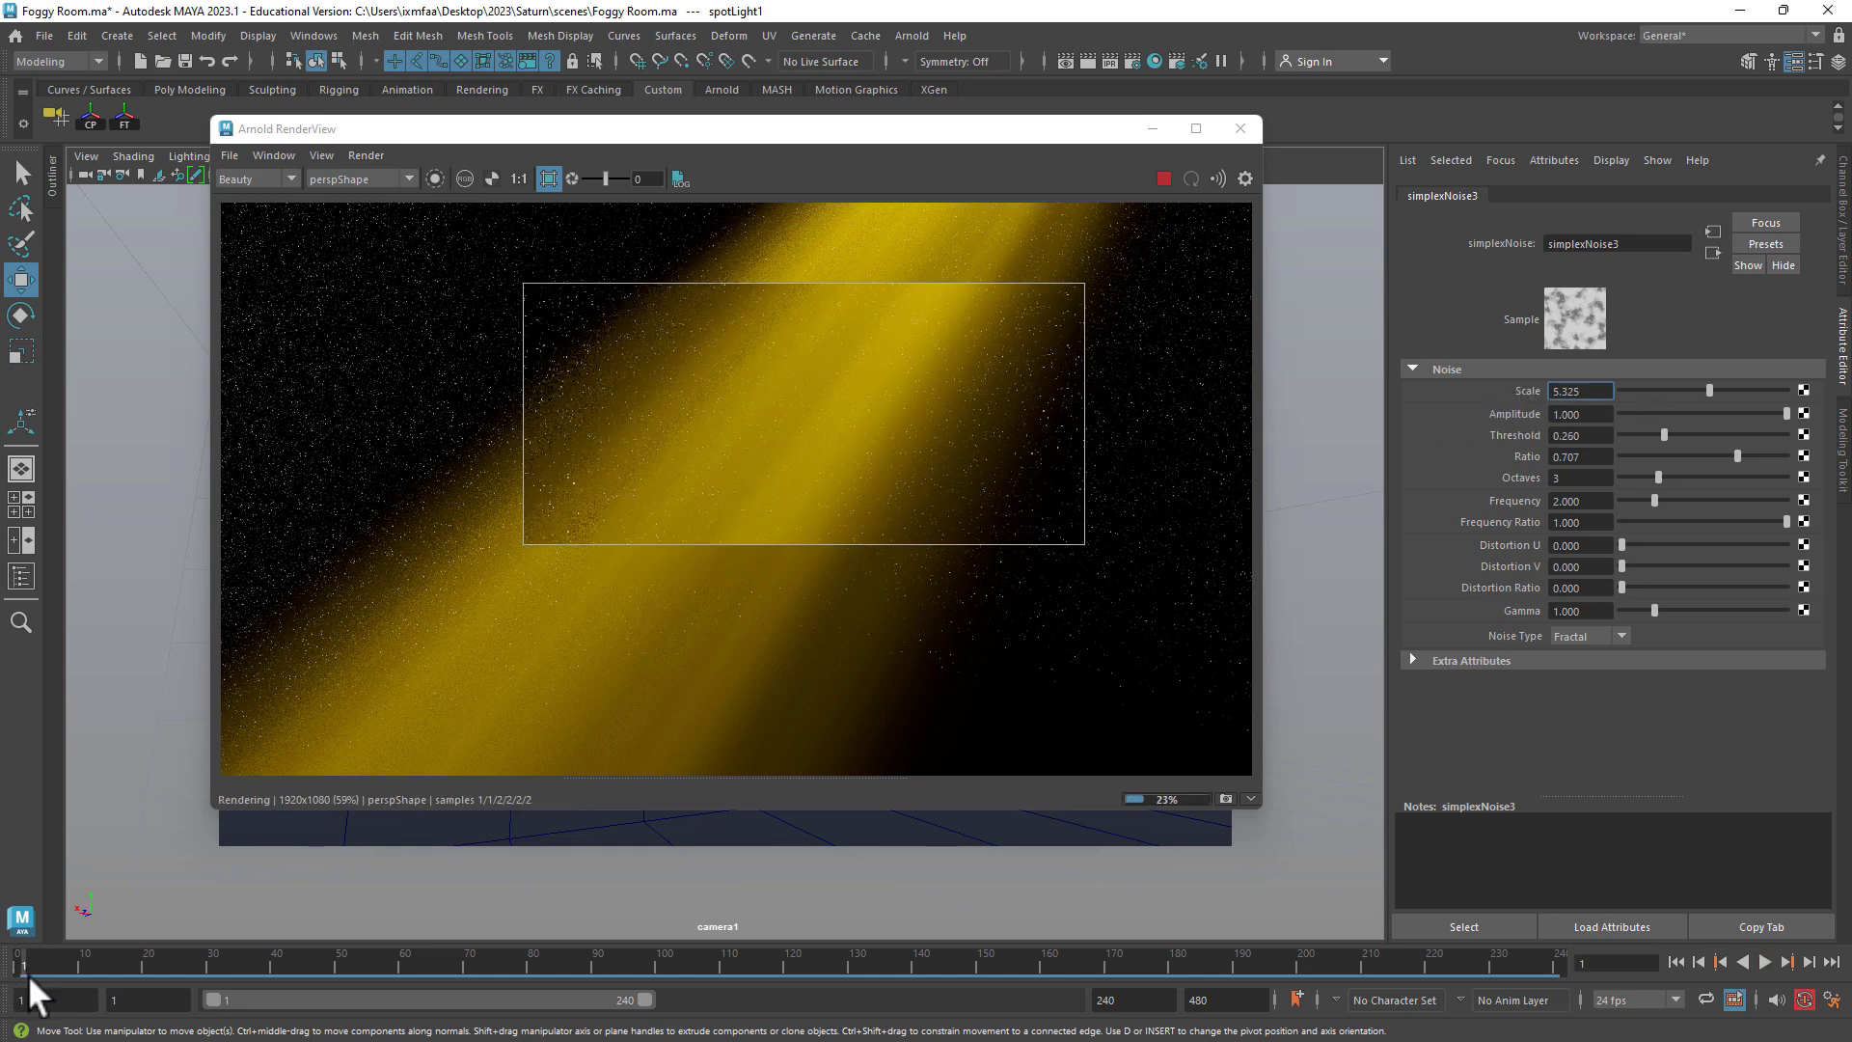
right_click(1522, 386)
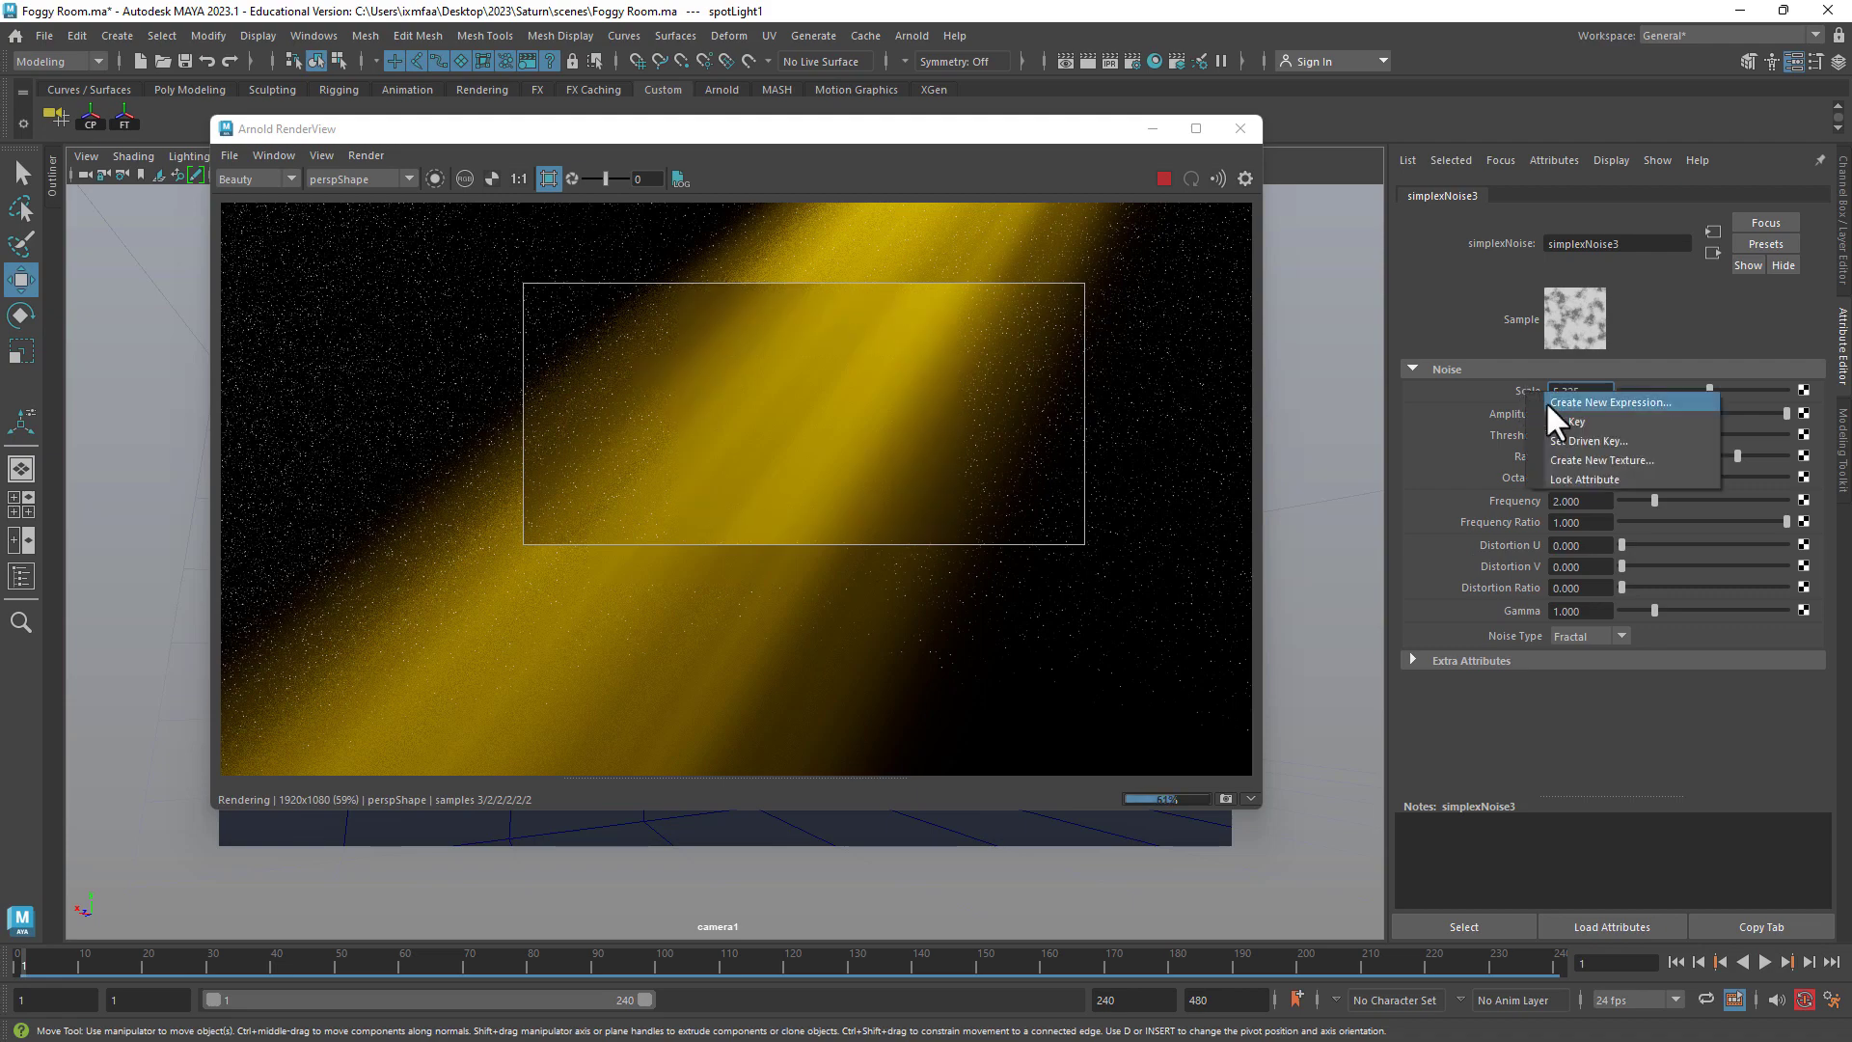
left_click(1578, 419)
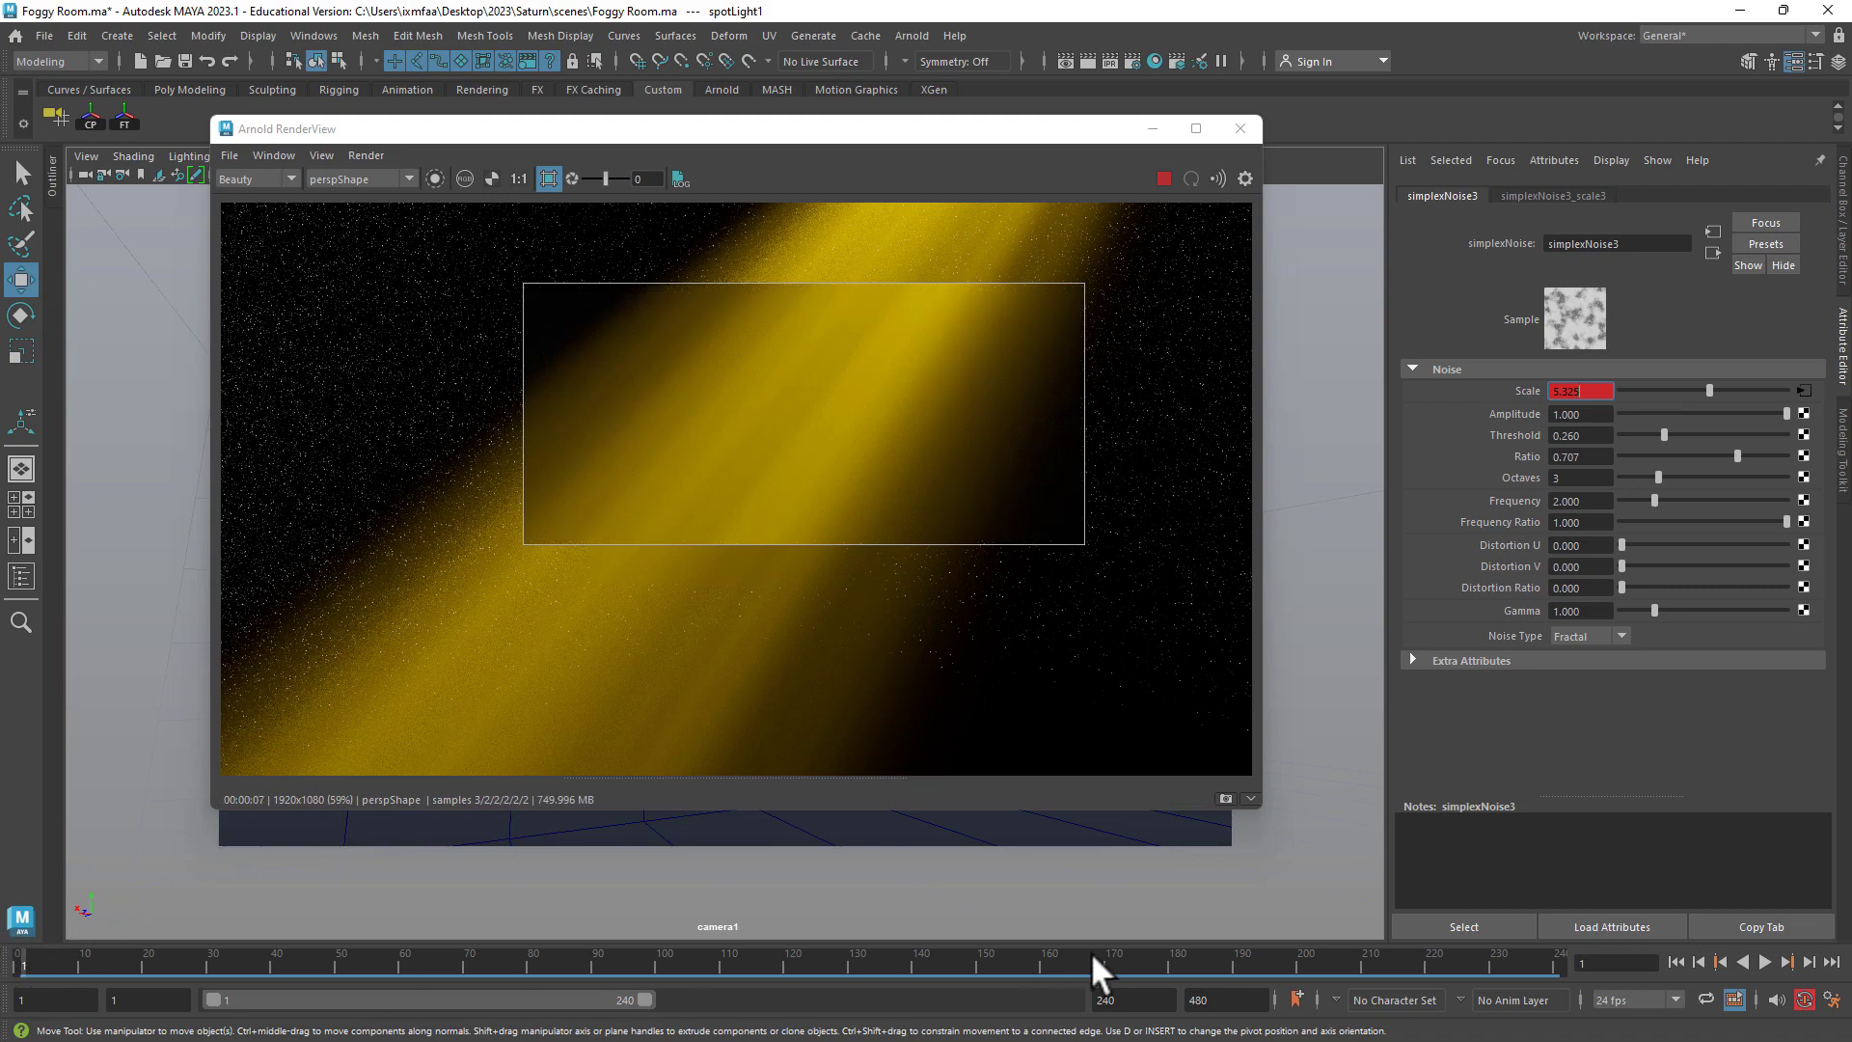
left_click_drag(1092, 965, 1541, 968)
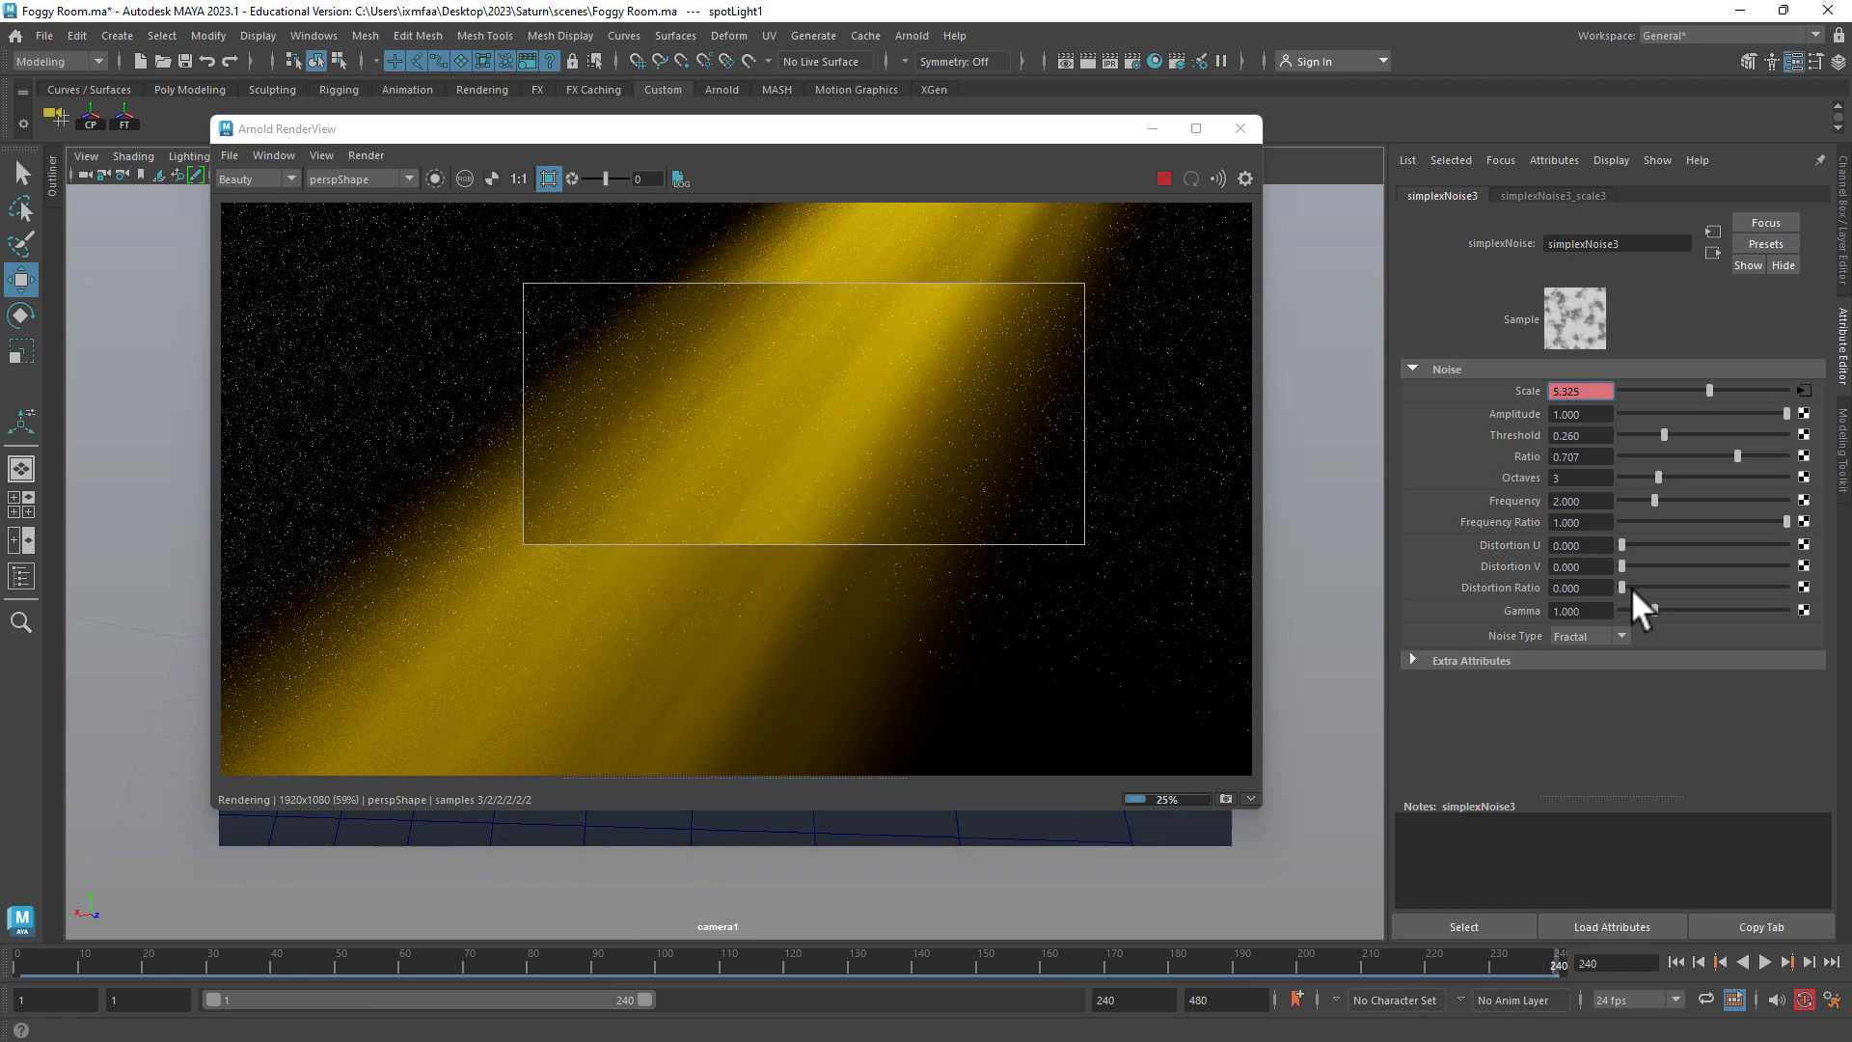
left_click_drag(1719, 392, 1779, 386)
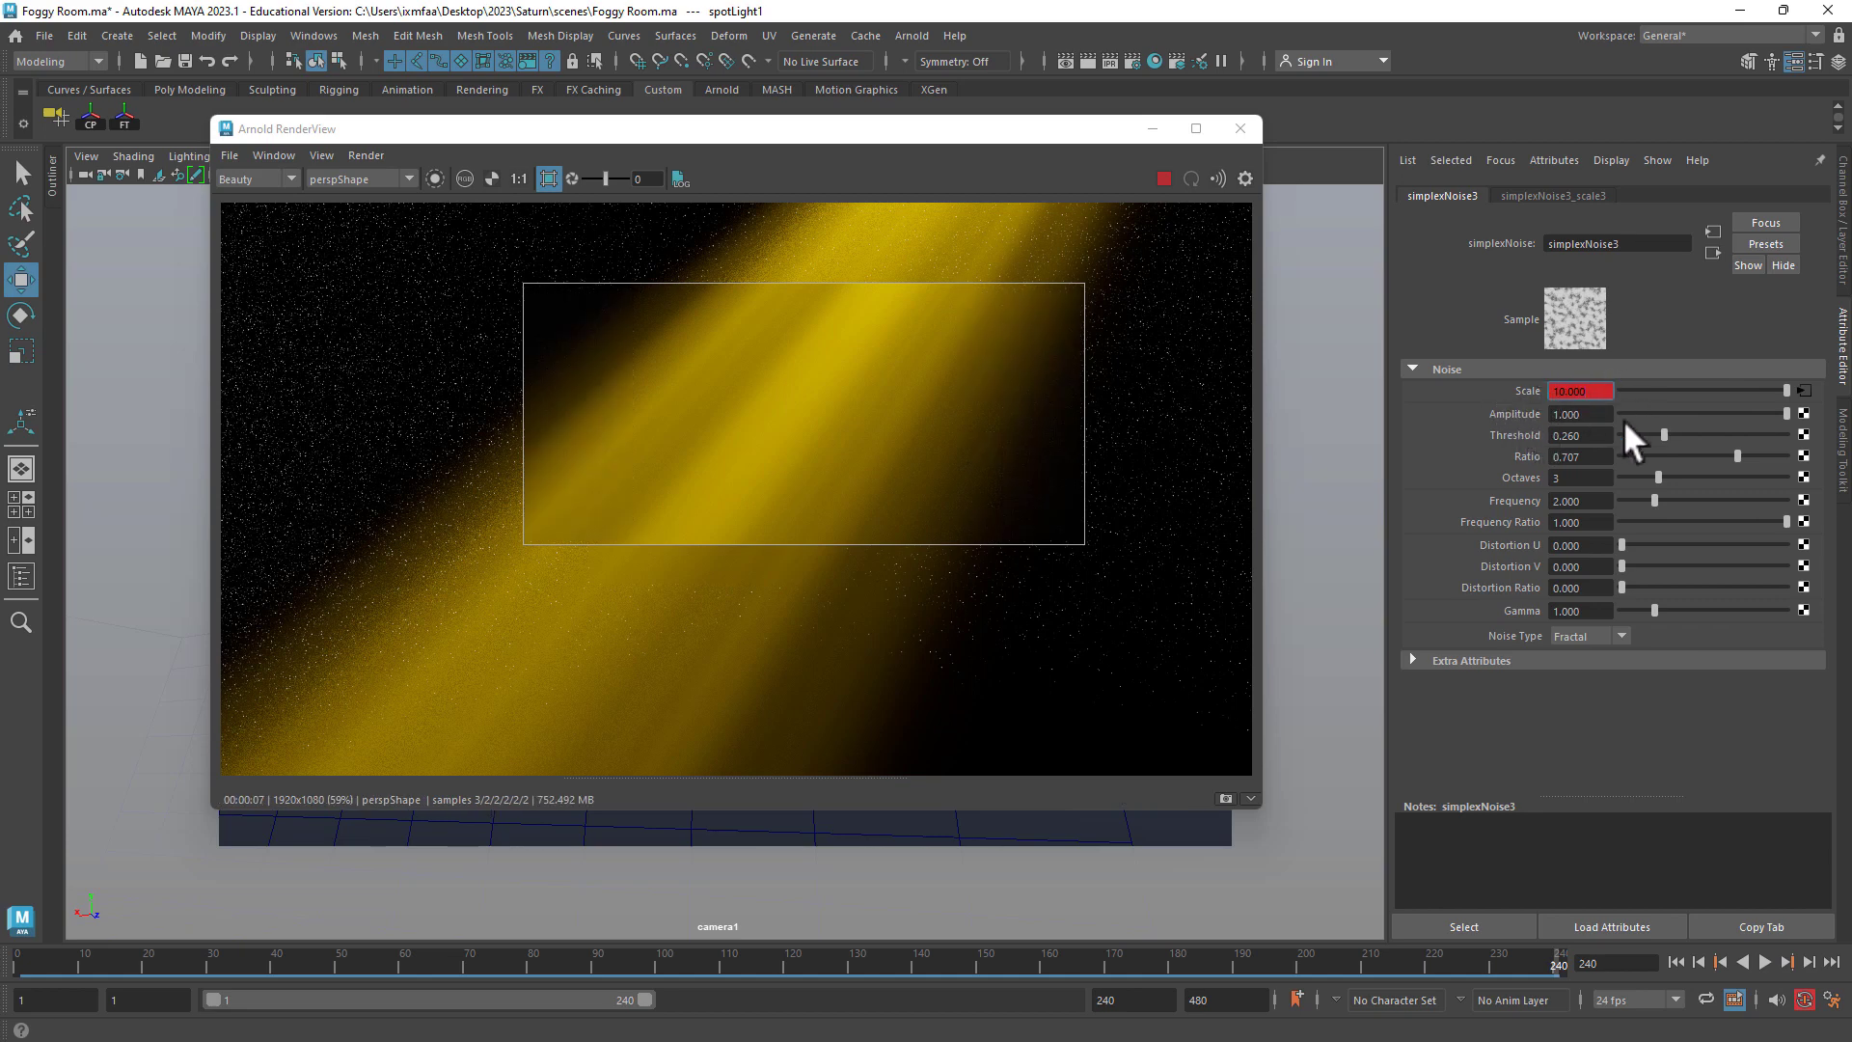
- Key Amplitude at 0.000 on frame 240 and at 1.000 on frame 1
left_click_drag(1651, 411, 1620, 414)
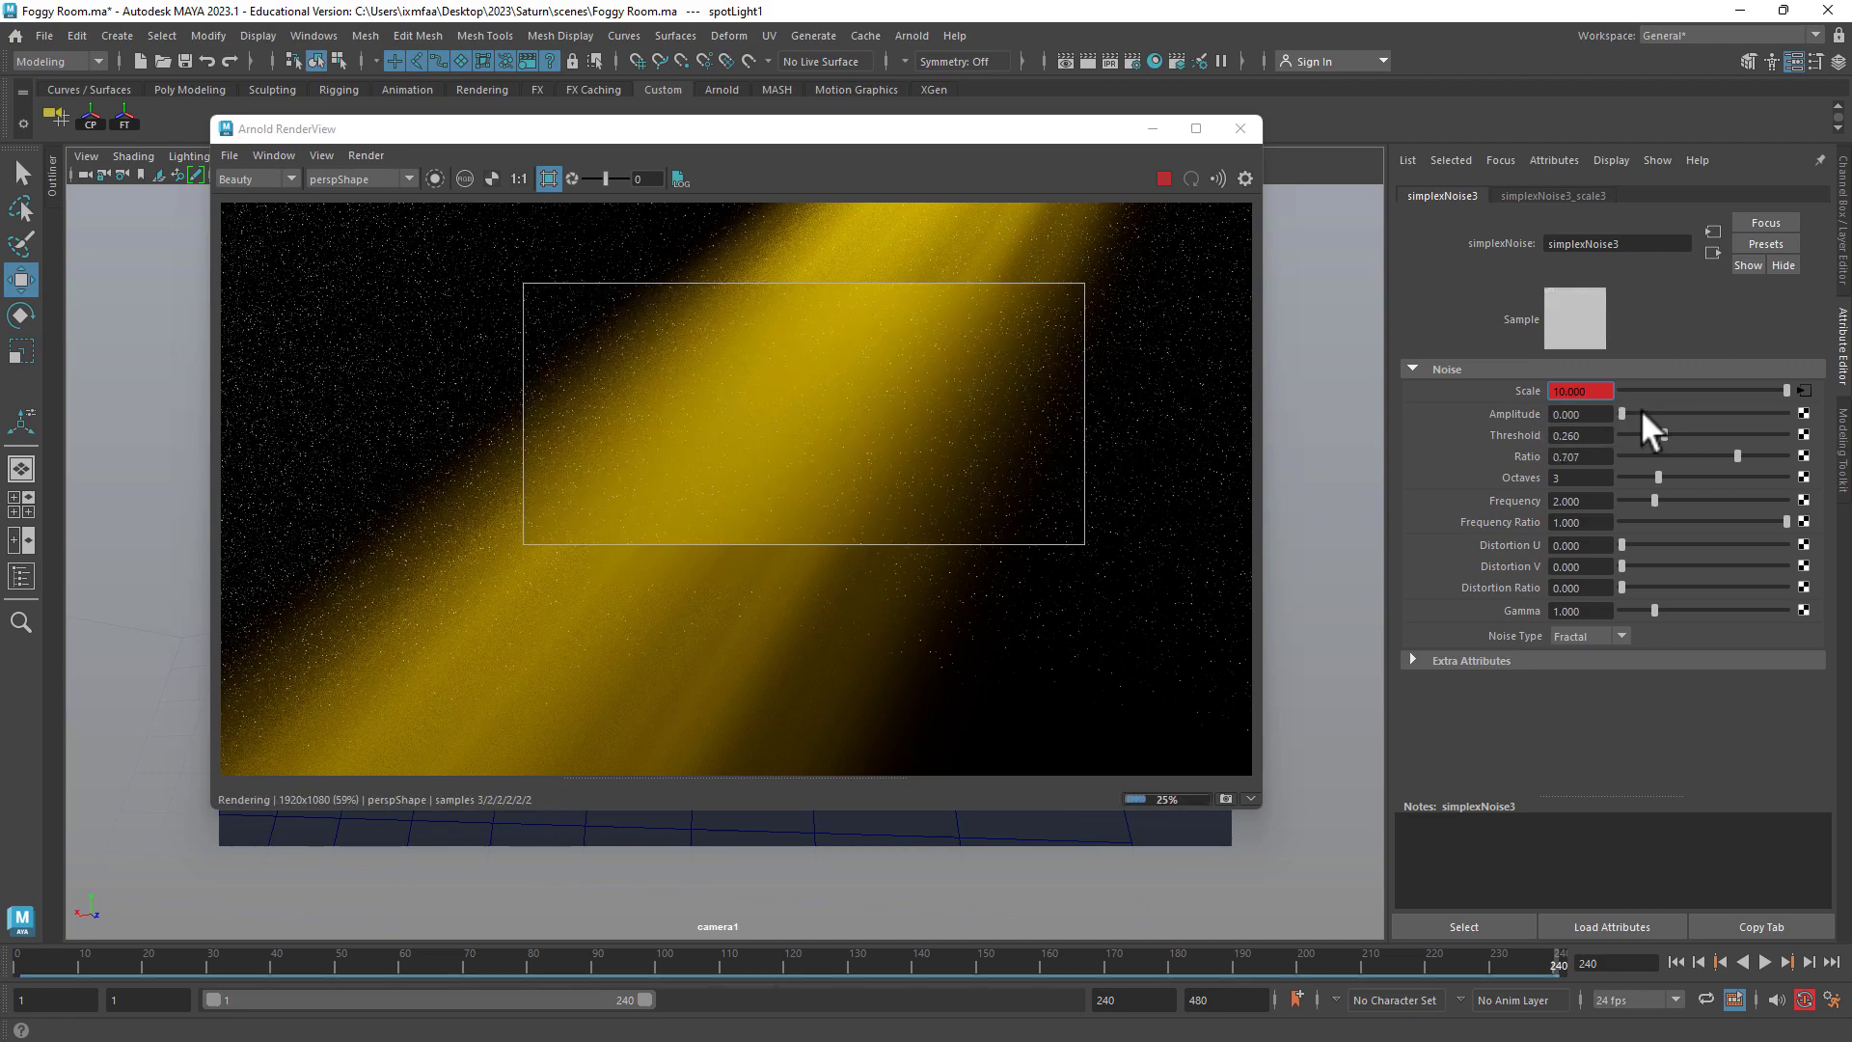
right_click(1513, 409)
left_click(1559, 438)
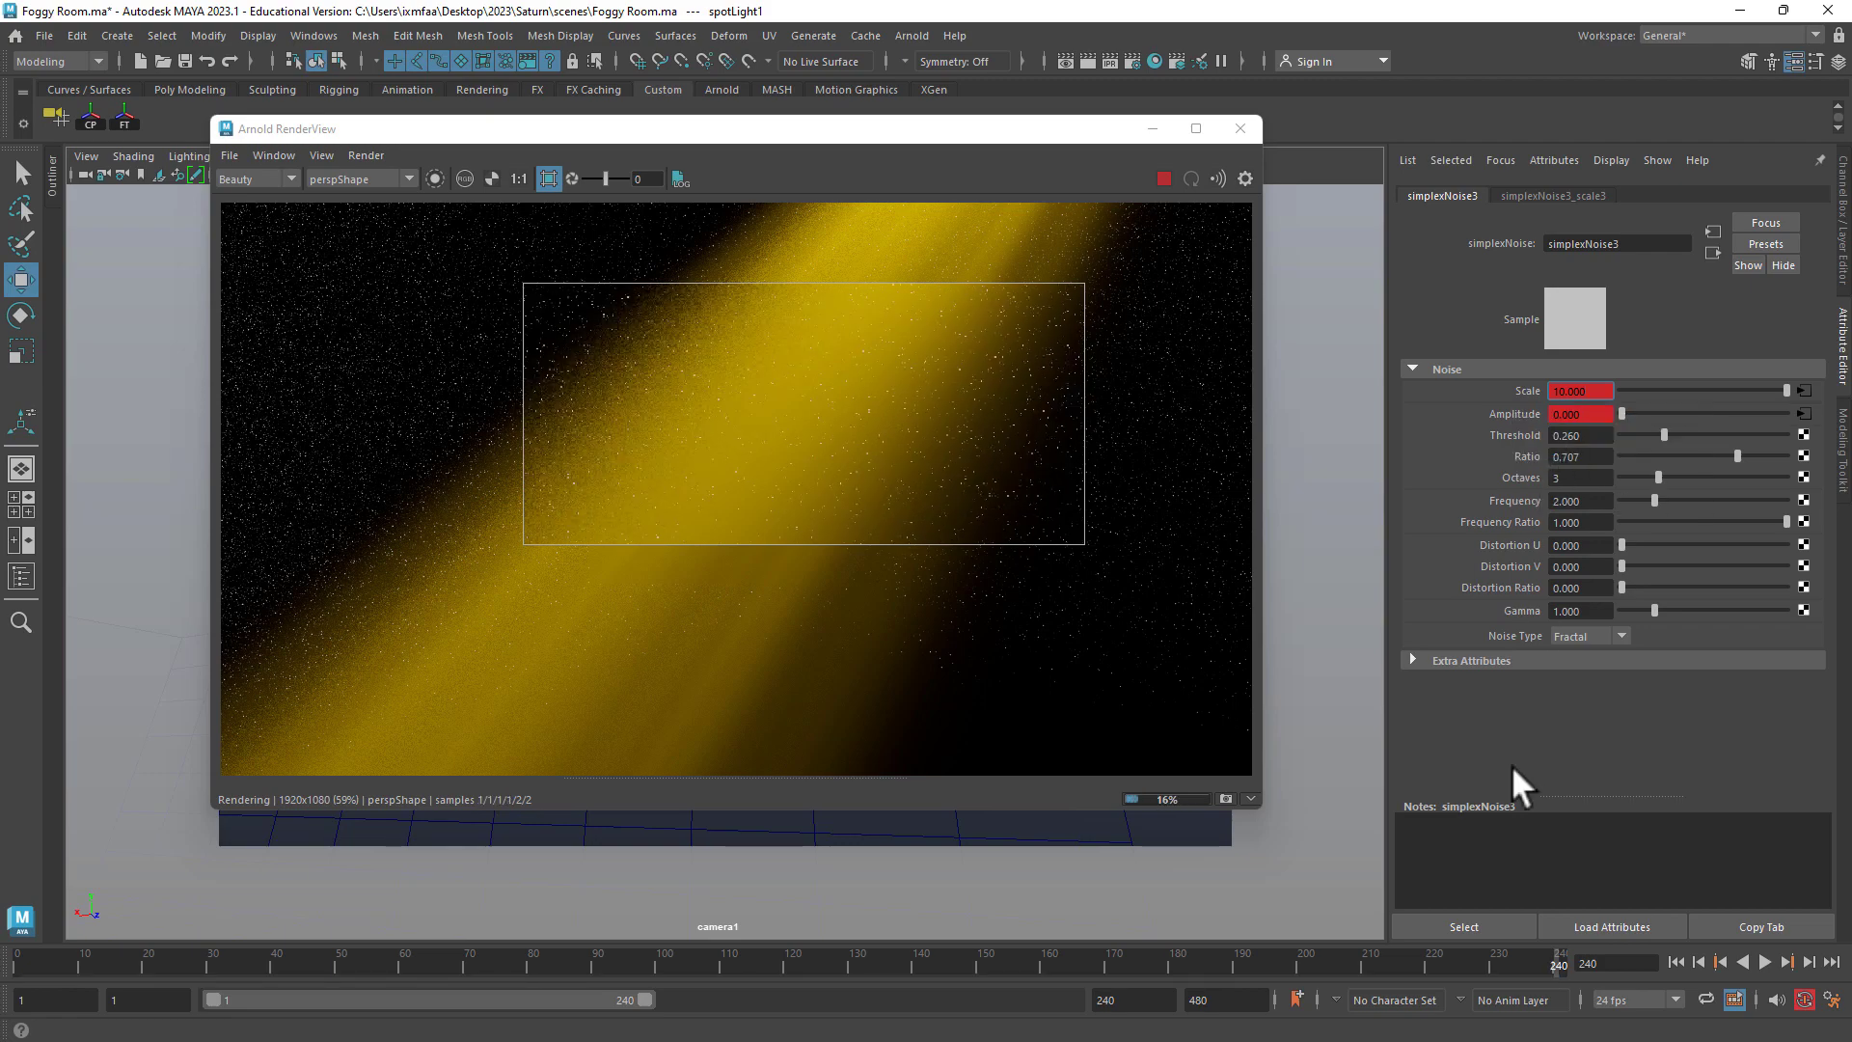
left_click(5, 962)
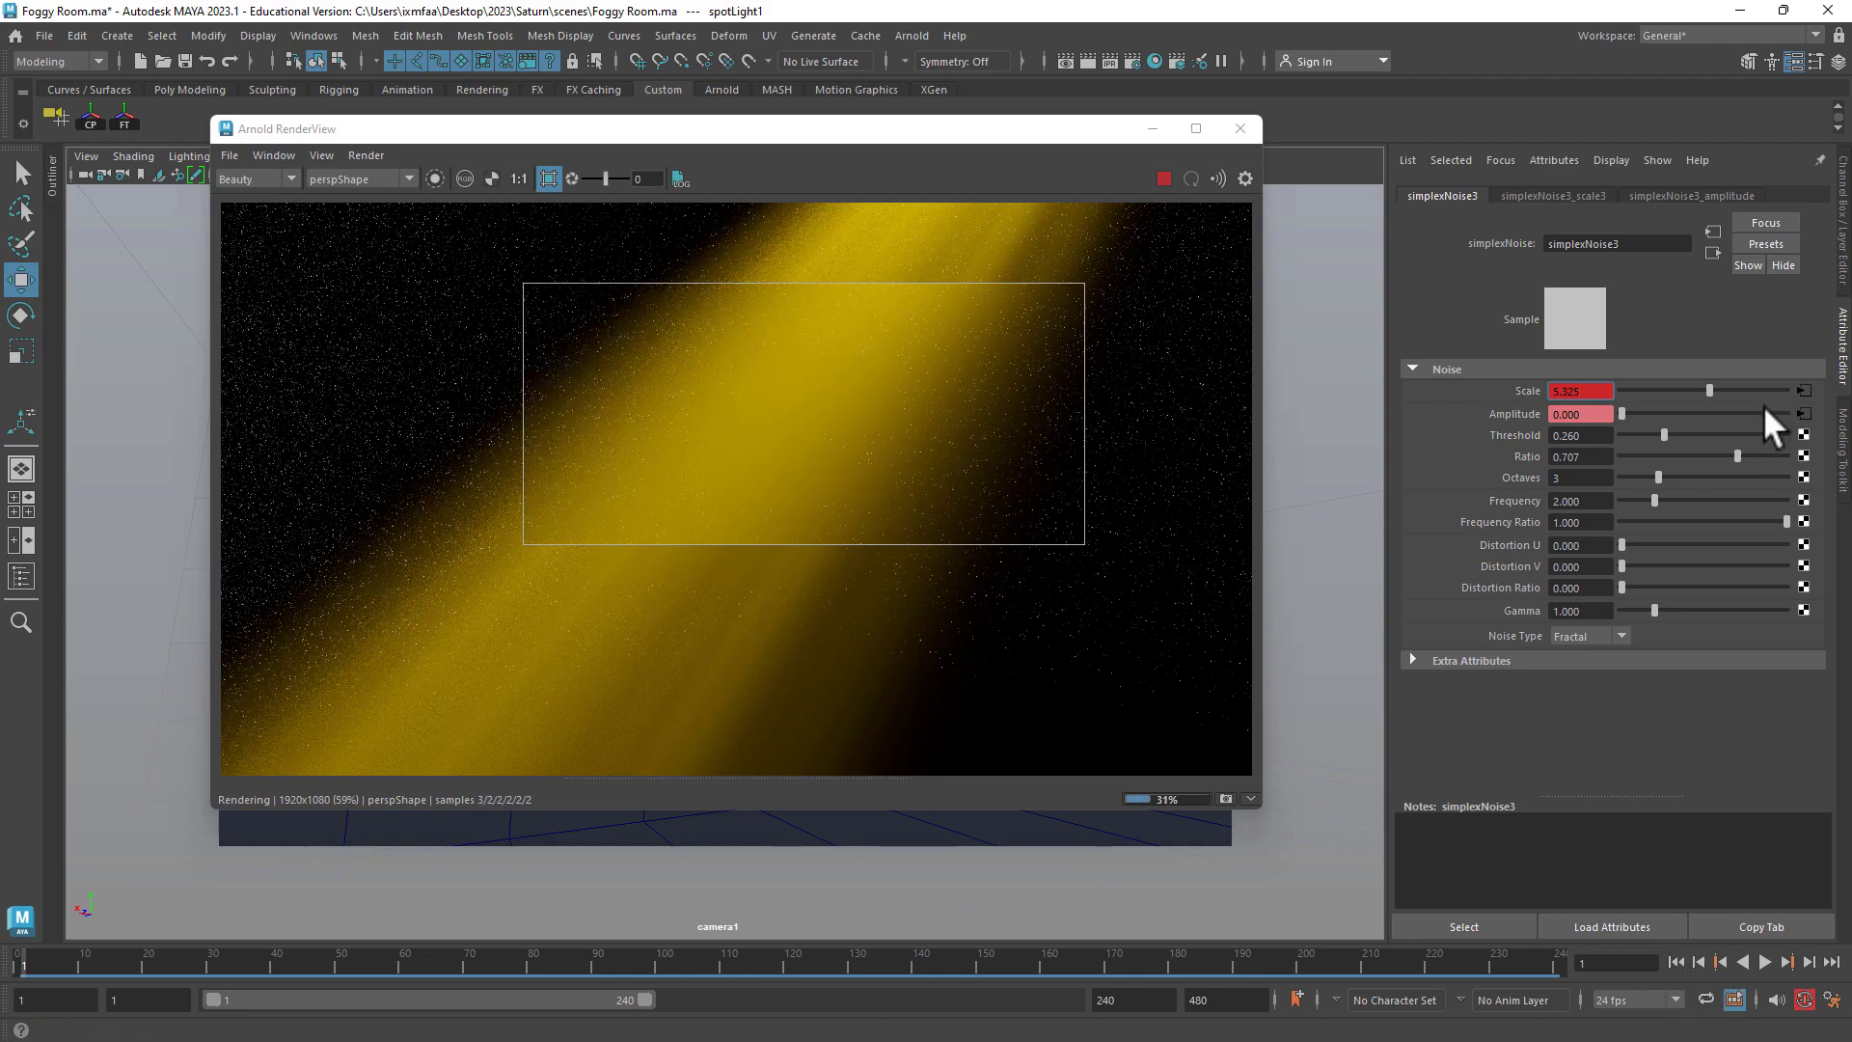
left_click_drag(1763, 413, 1785, 413)
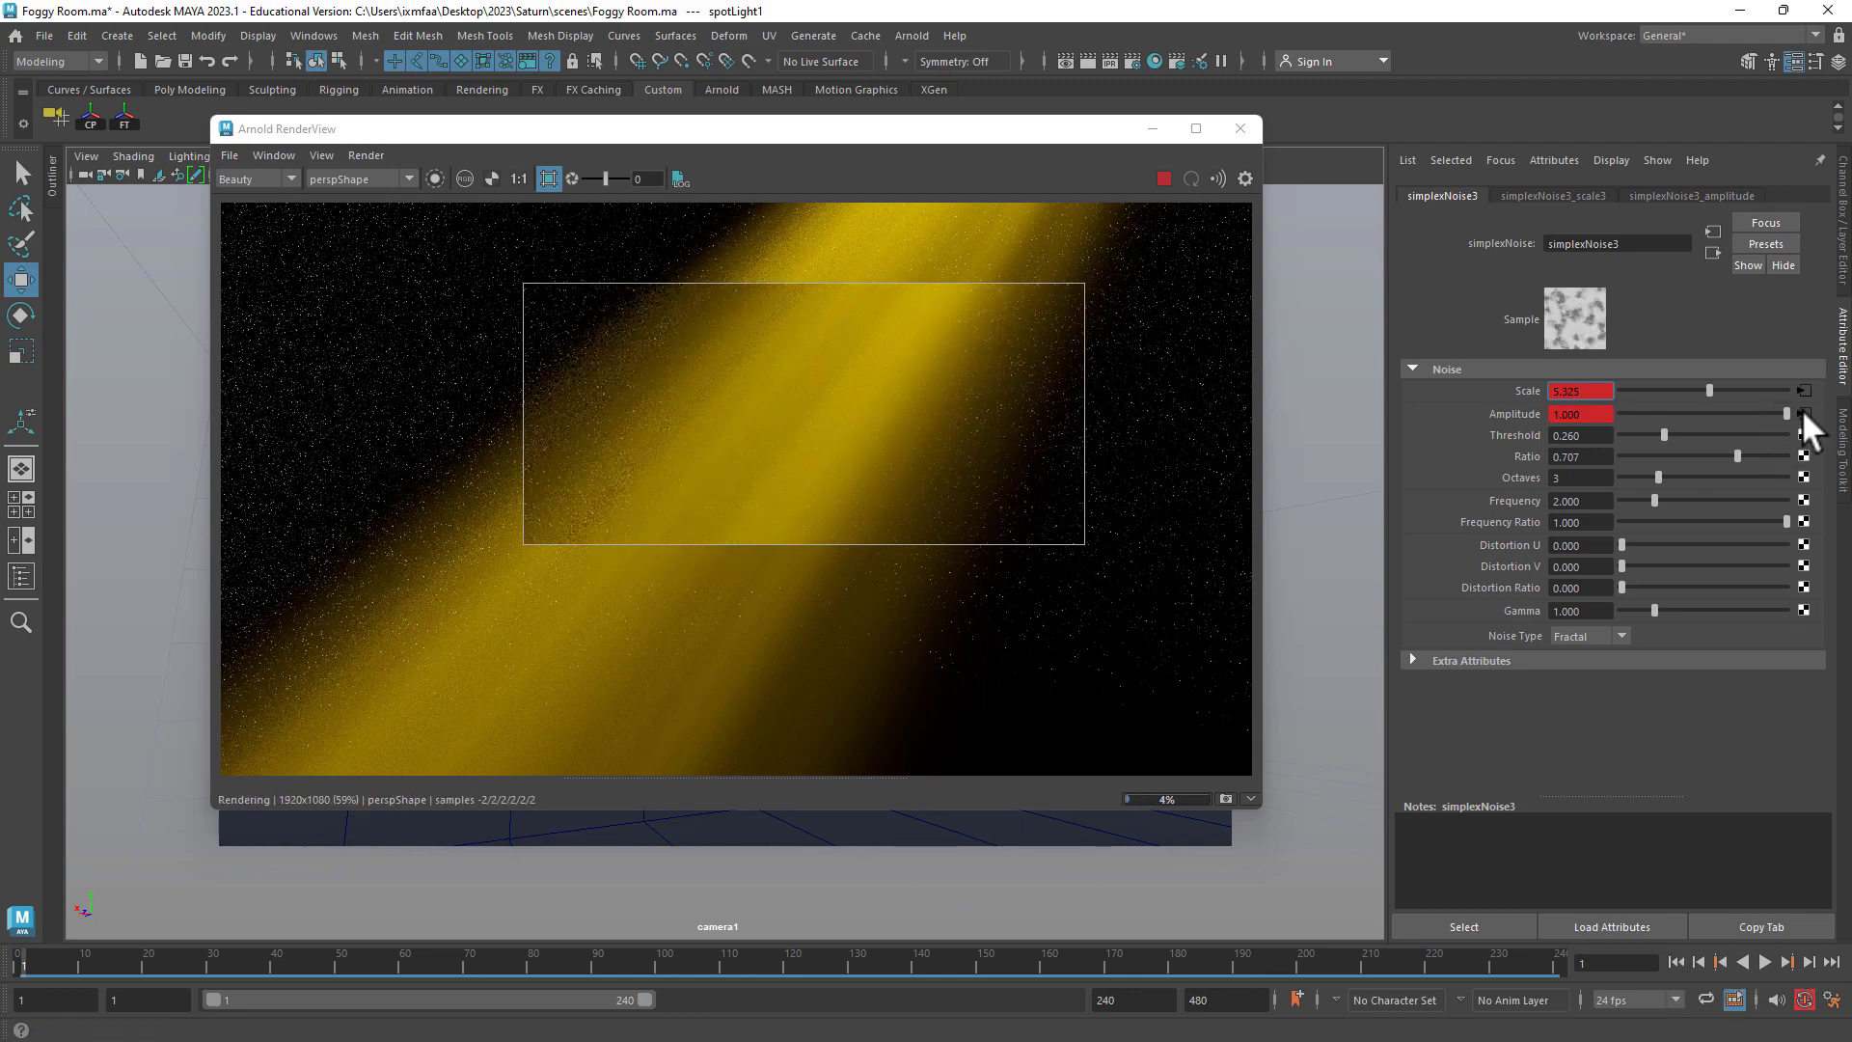
- Scrub the timeline to check the interpolated noise values, ending at frame 25
left_click_drag(126, 960, 416, 963)
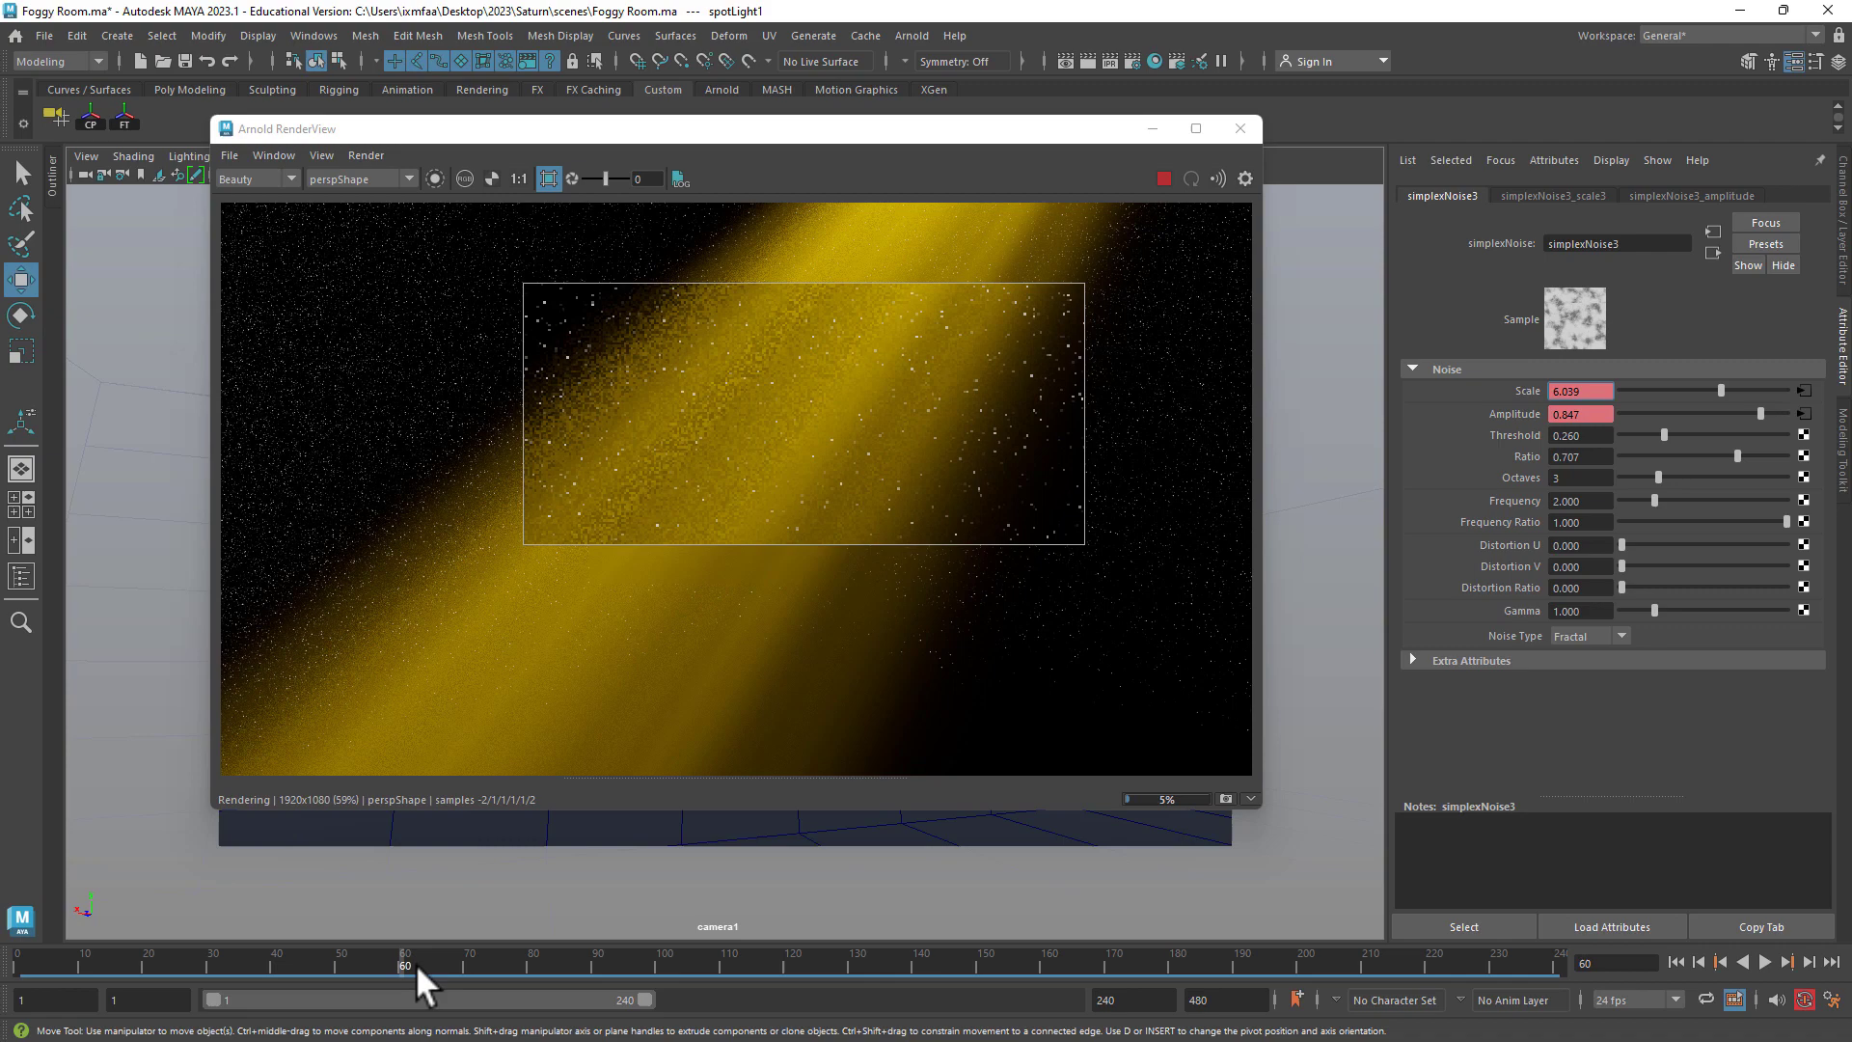
left_click_drag(571, 963, 1559, 959)
left_click(180, 962)
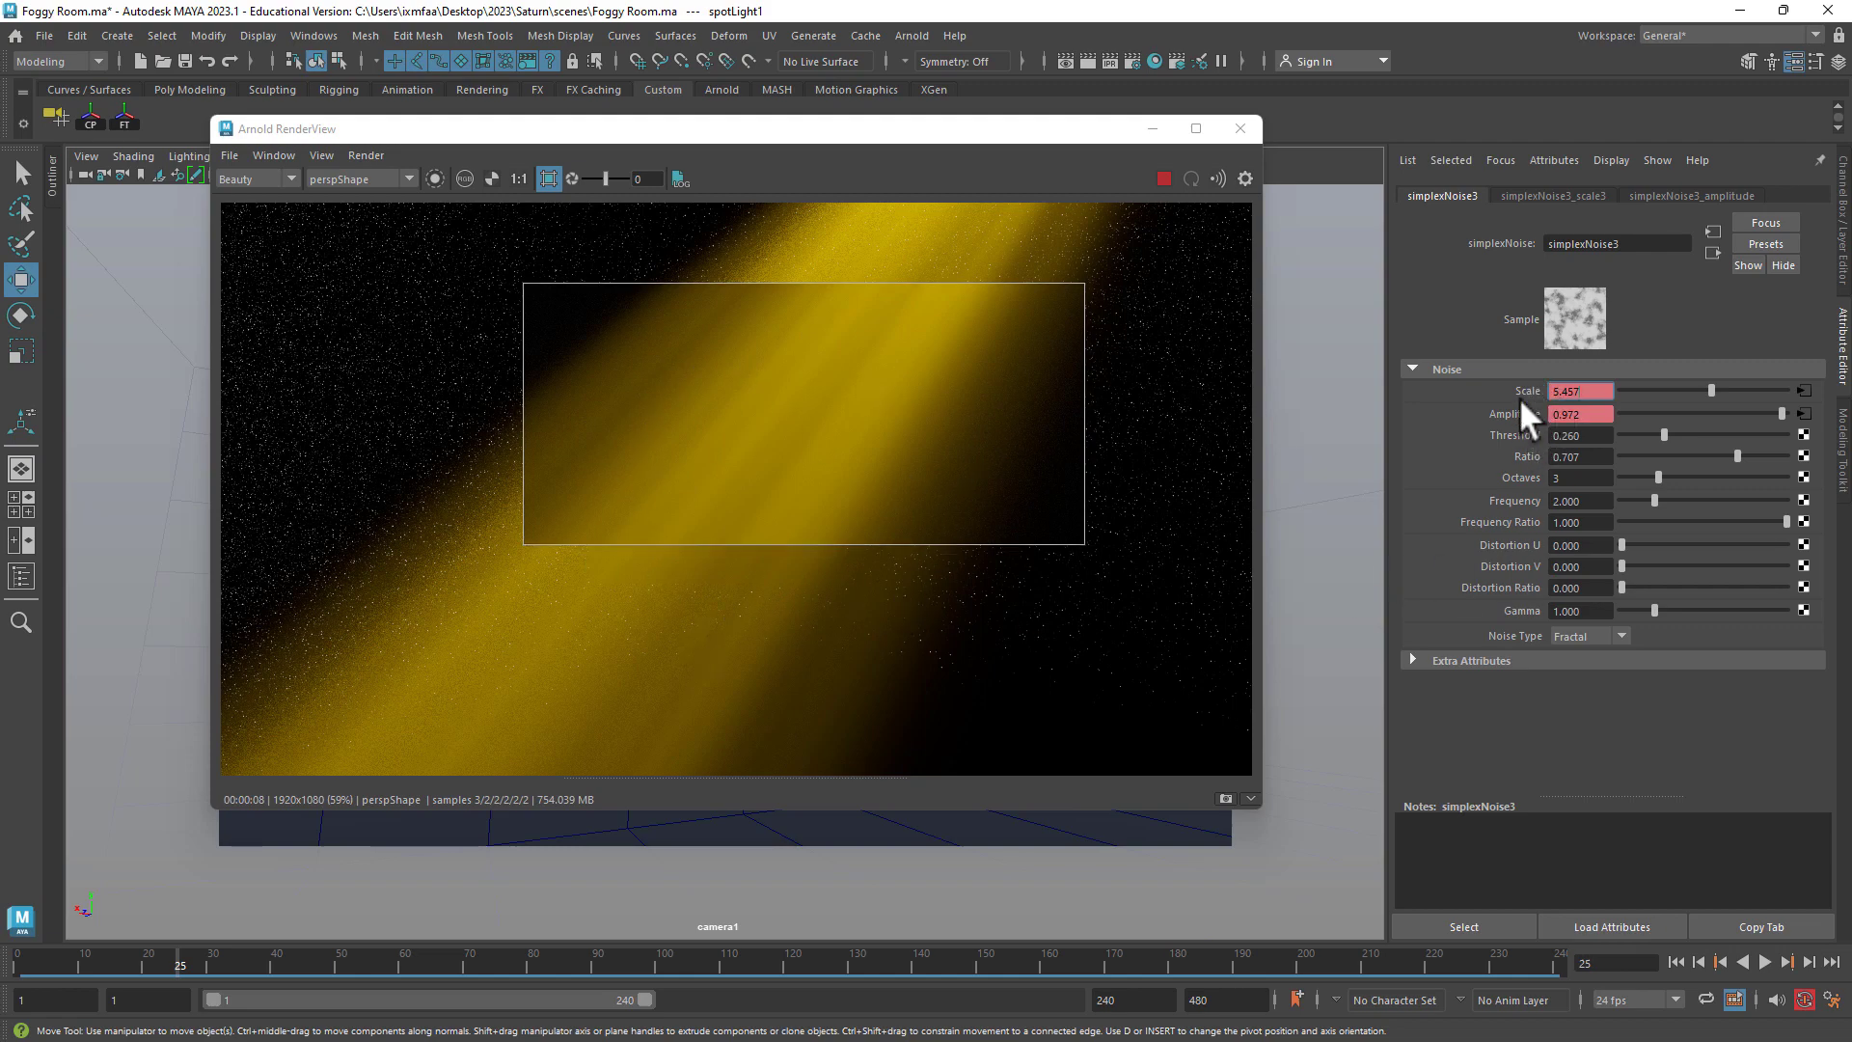
- Switch the main view panel to the Graph Editor, frame all curves, and reposition the render view
left_click_drag(1049, 135, 1060, 249)
left_click(343, 156)
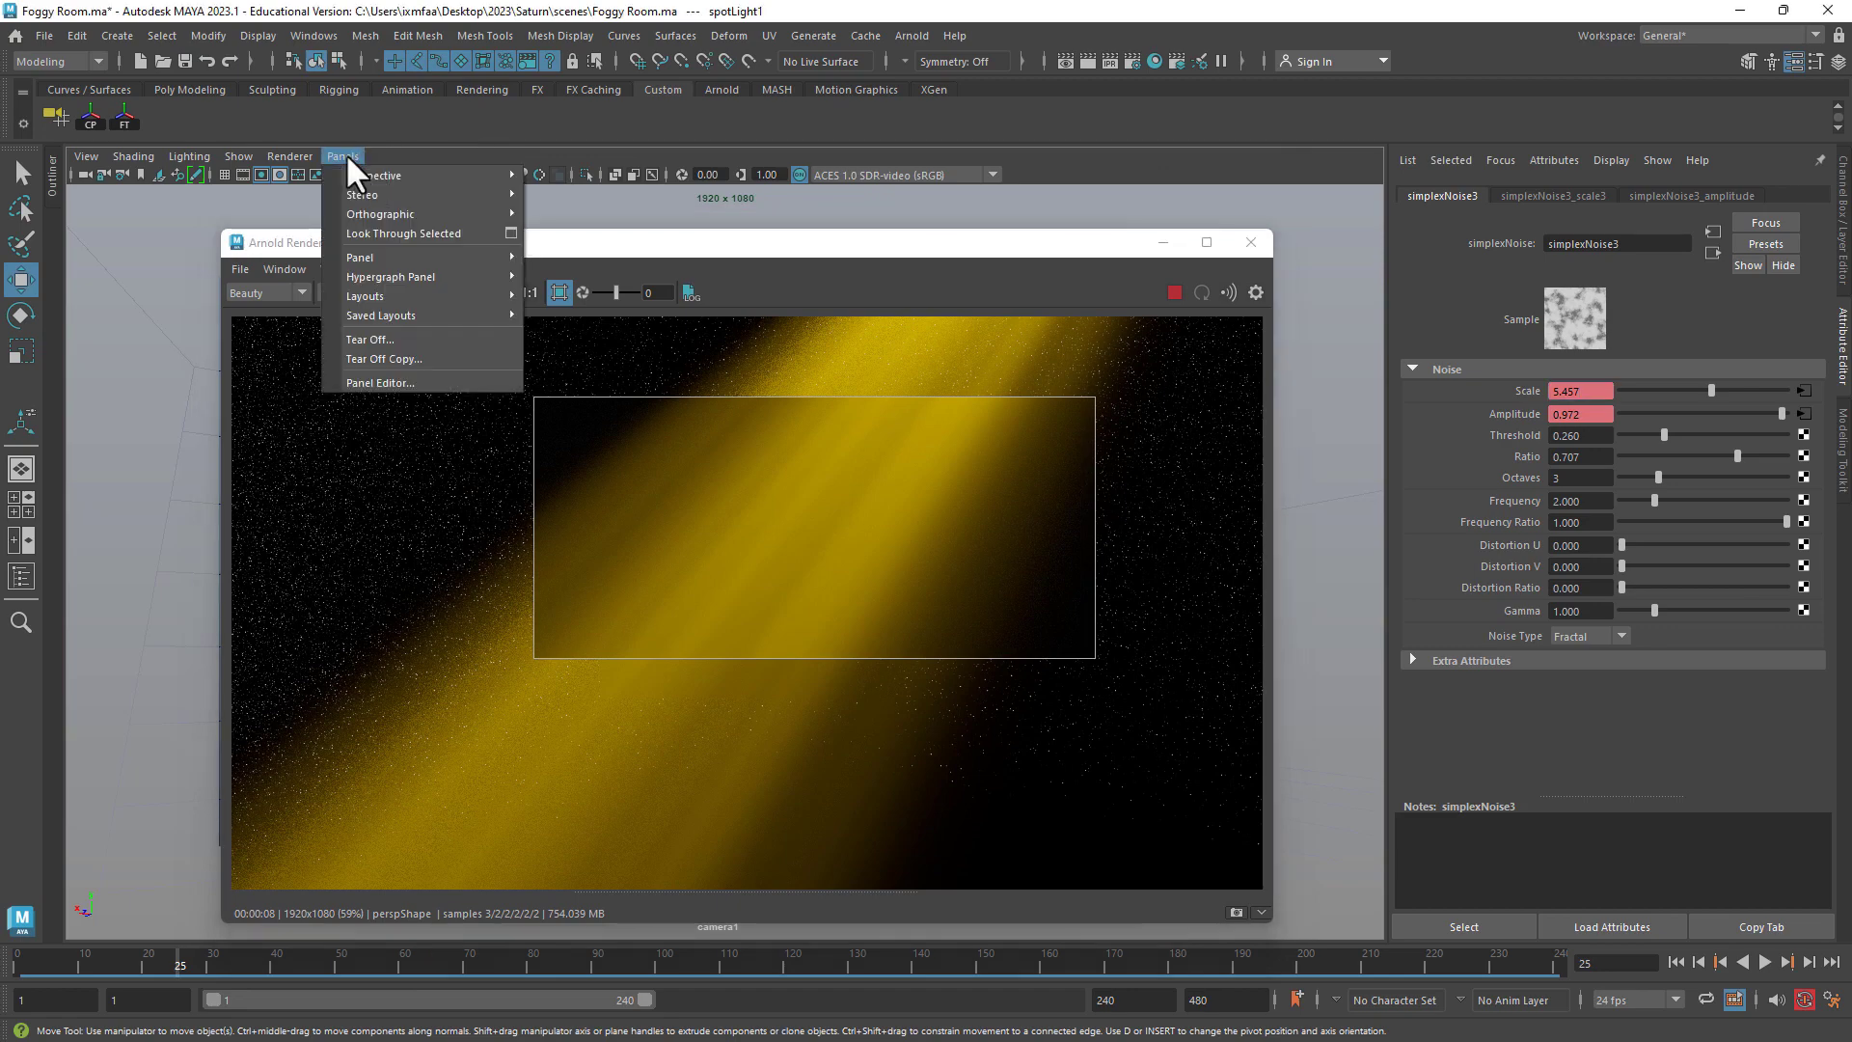
mouse_move(496, 255)
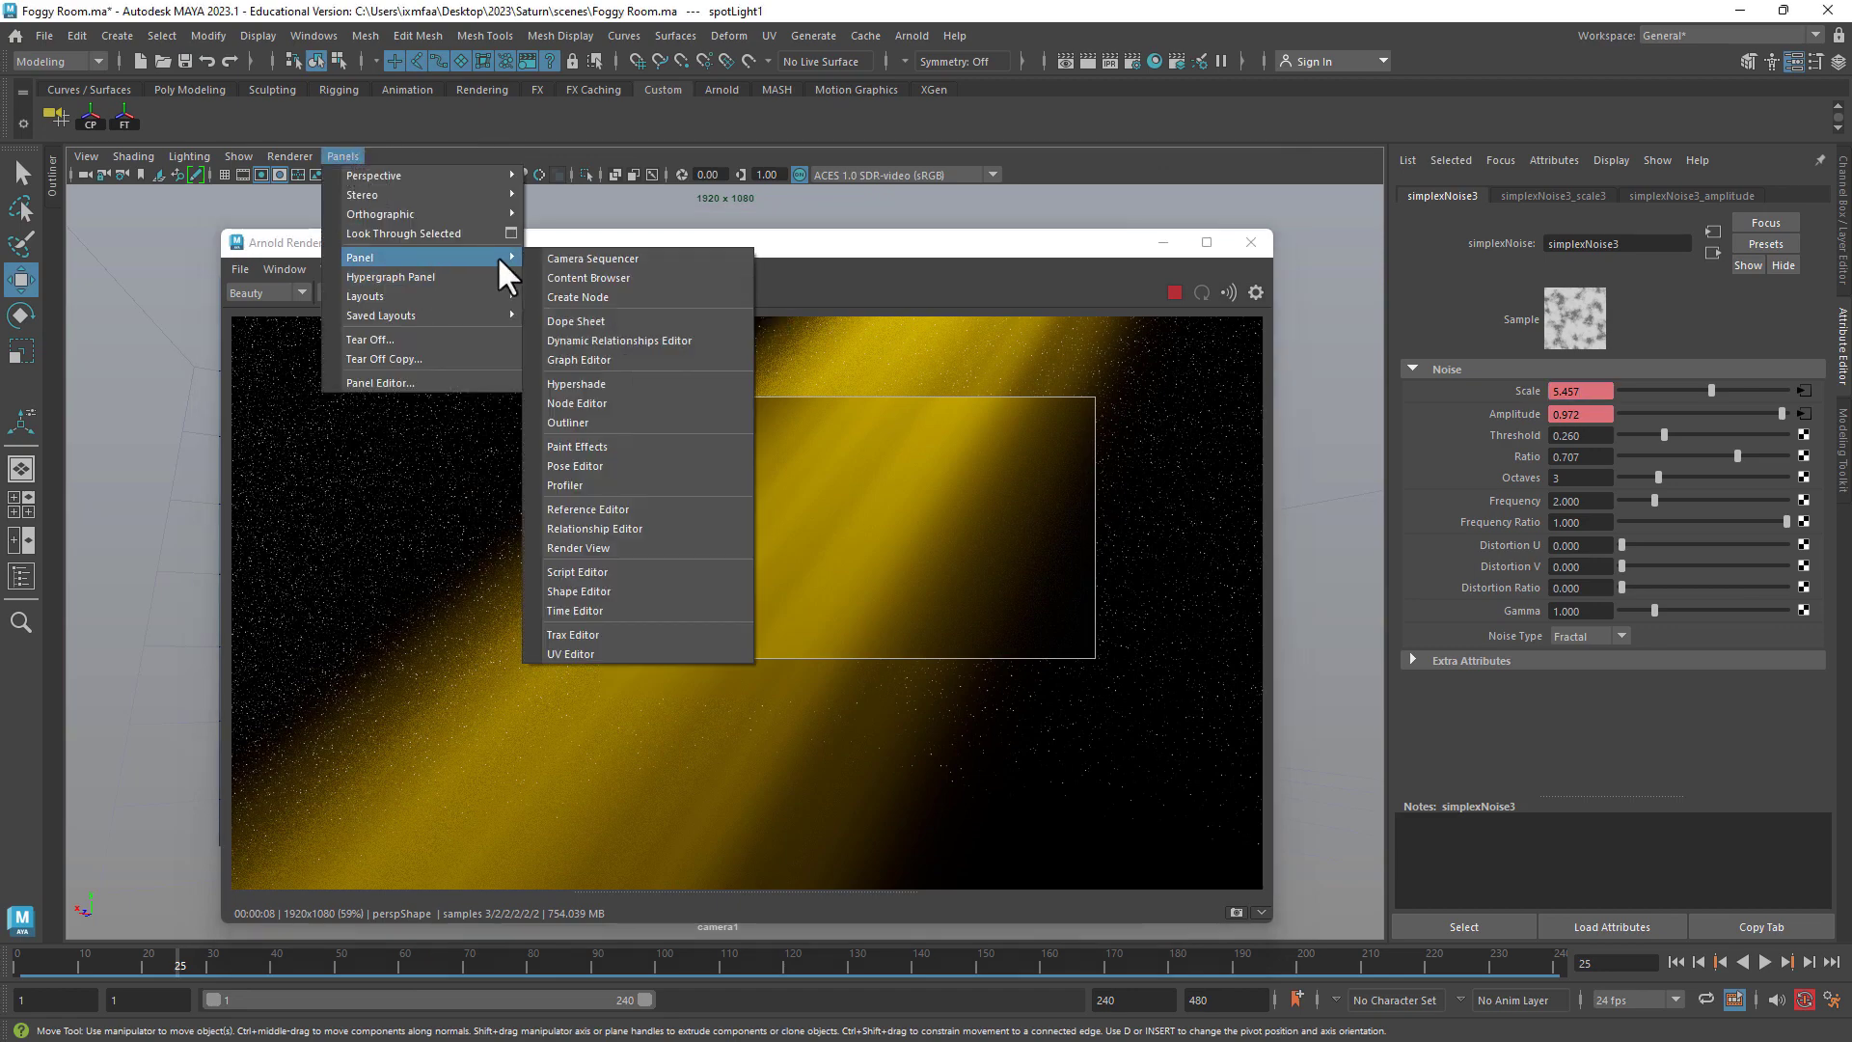
left_click(636, 362)
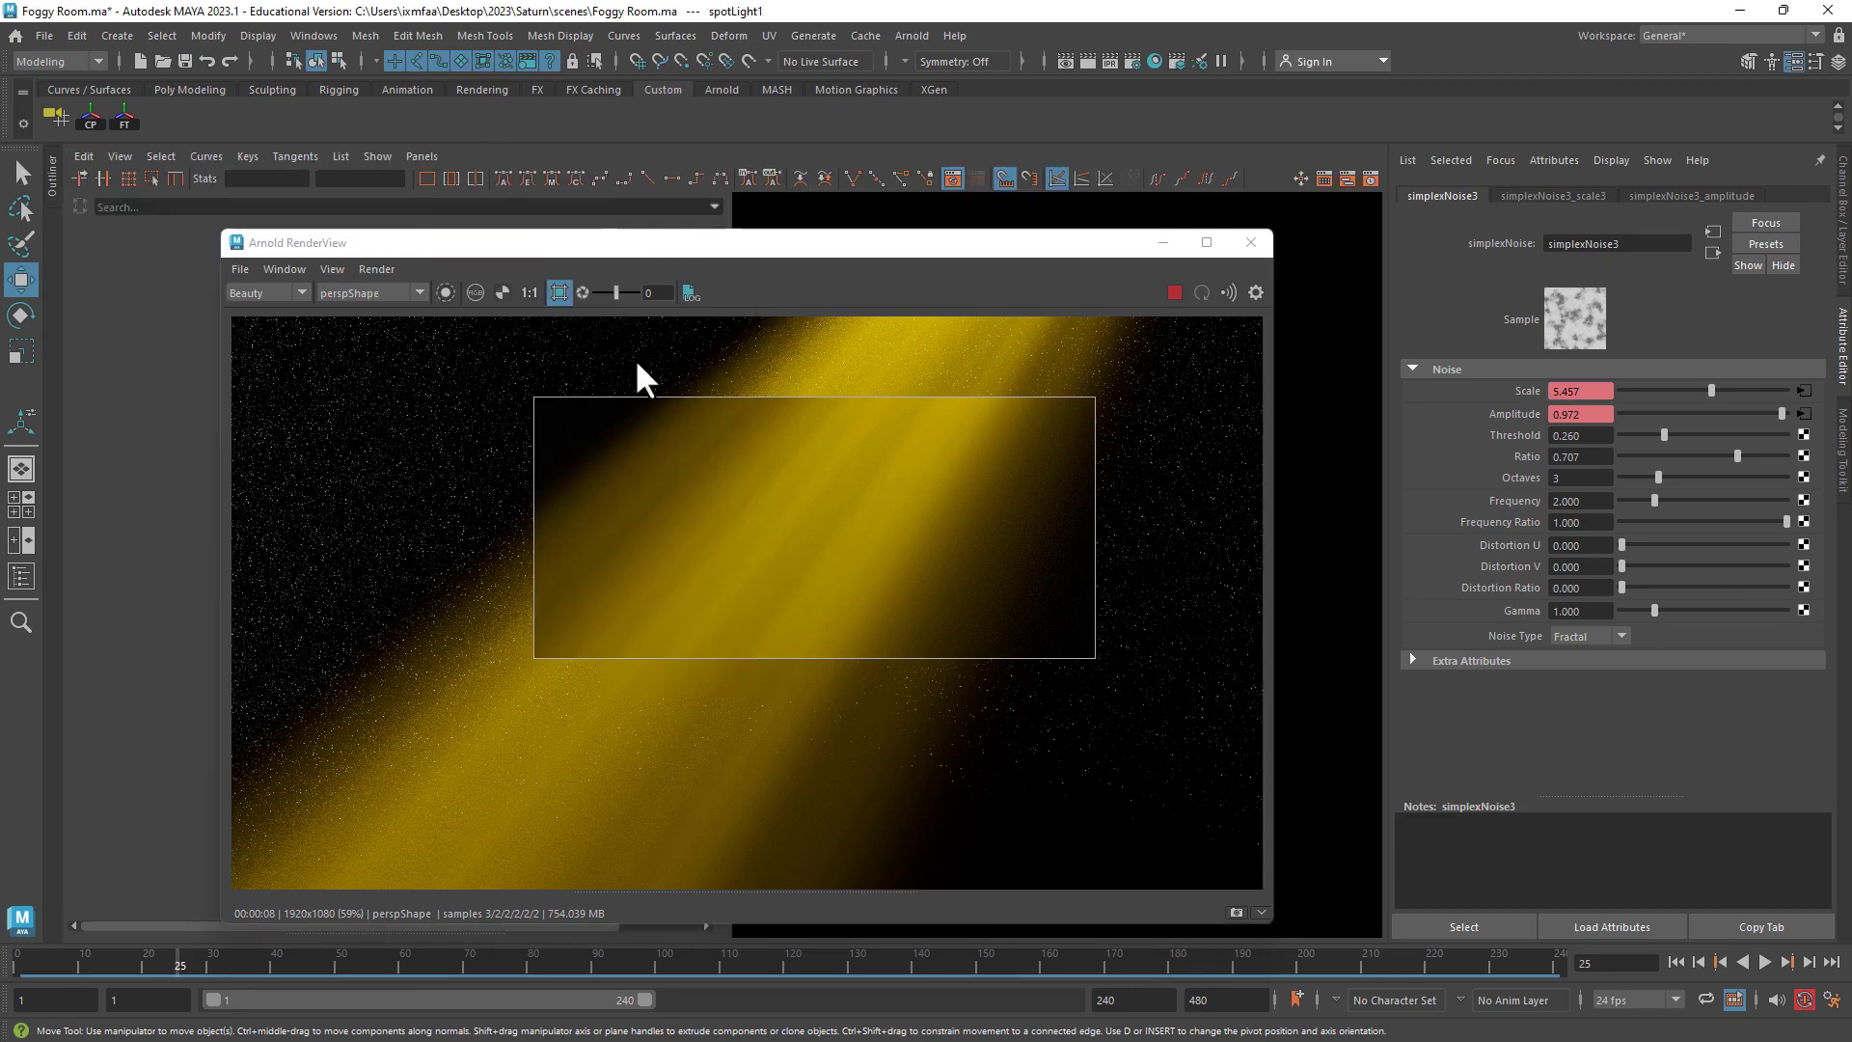
left_click_drag(941, 247, 838, 835)
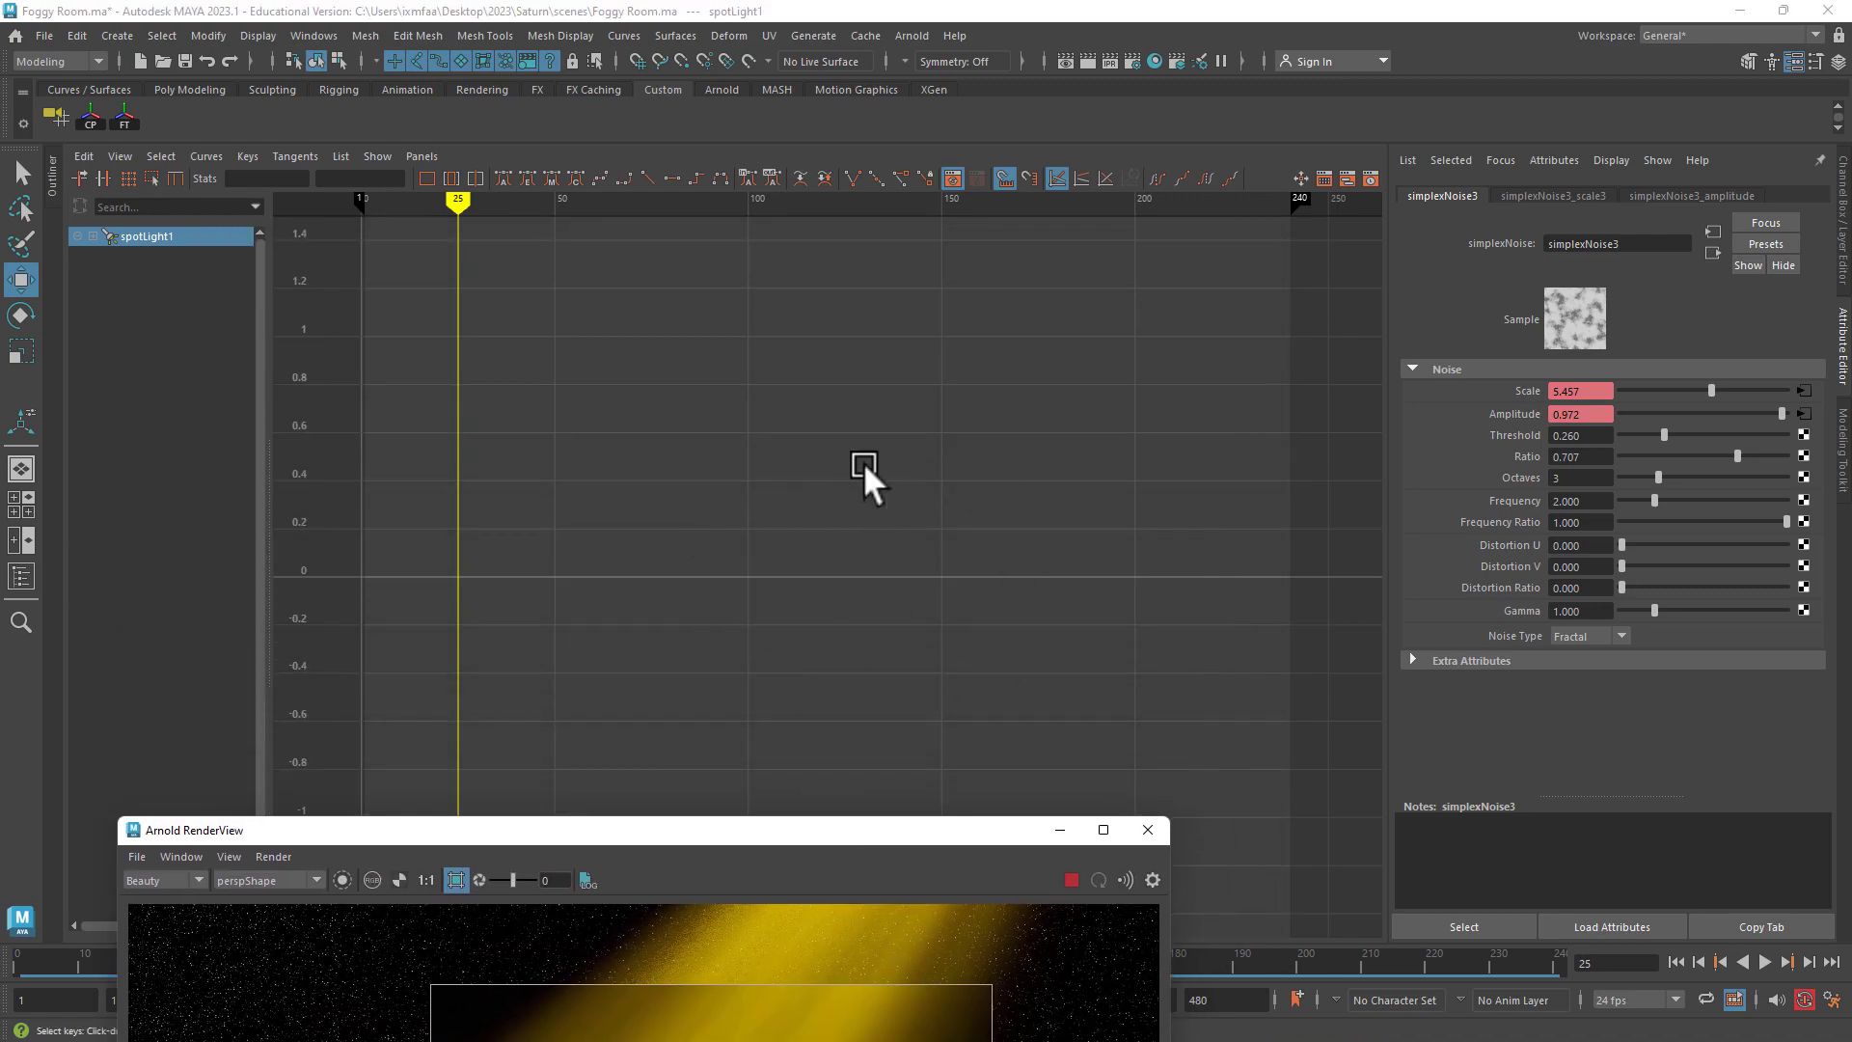
key("a")
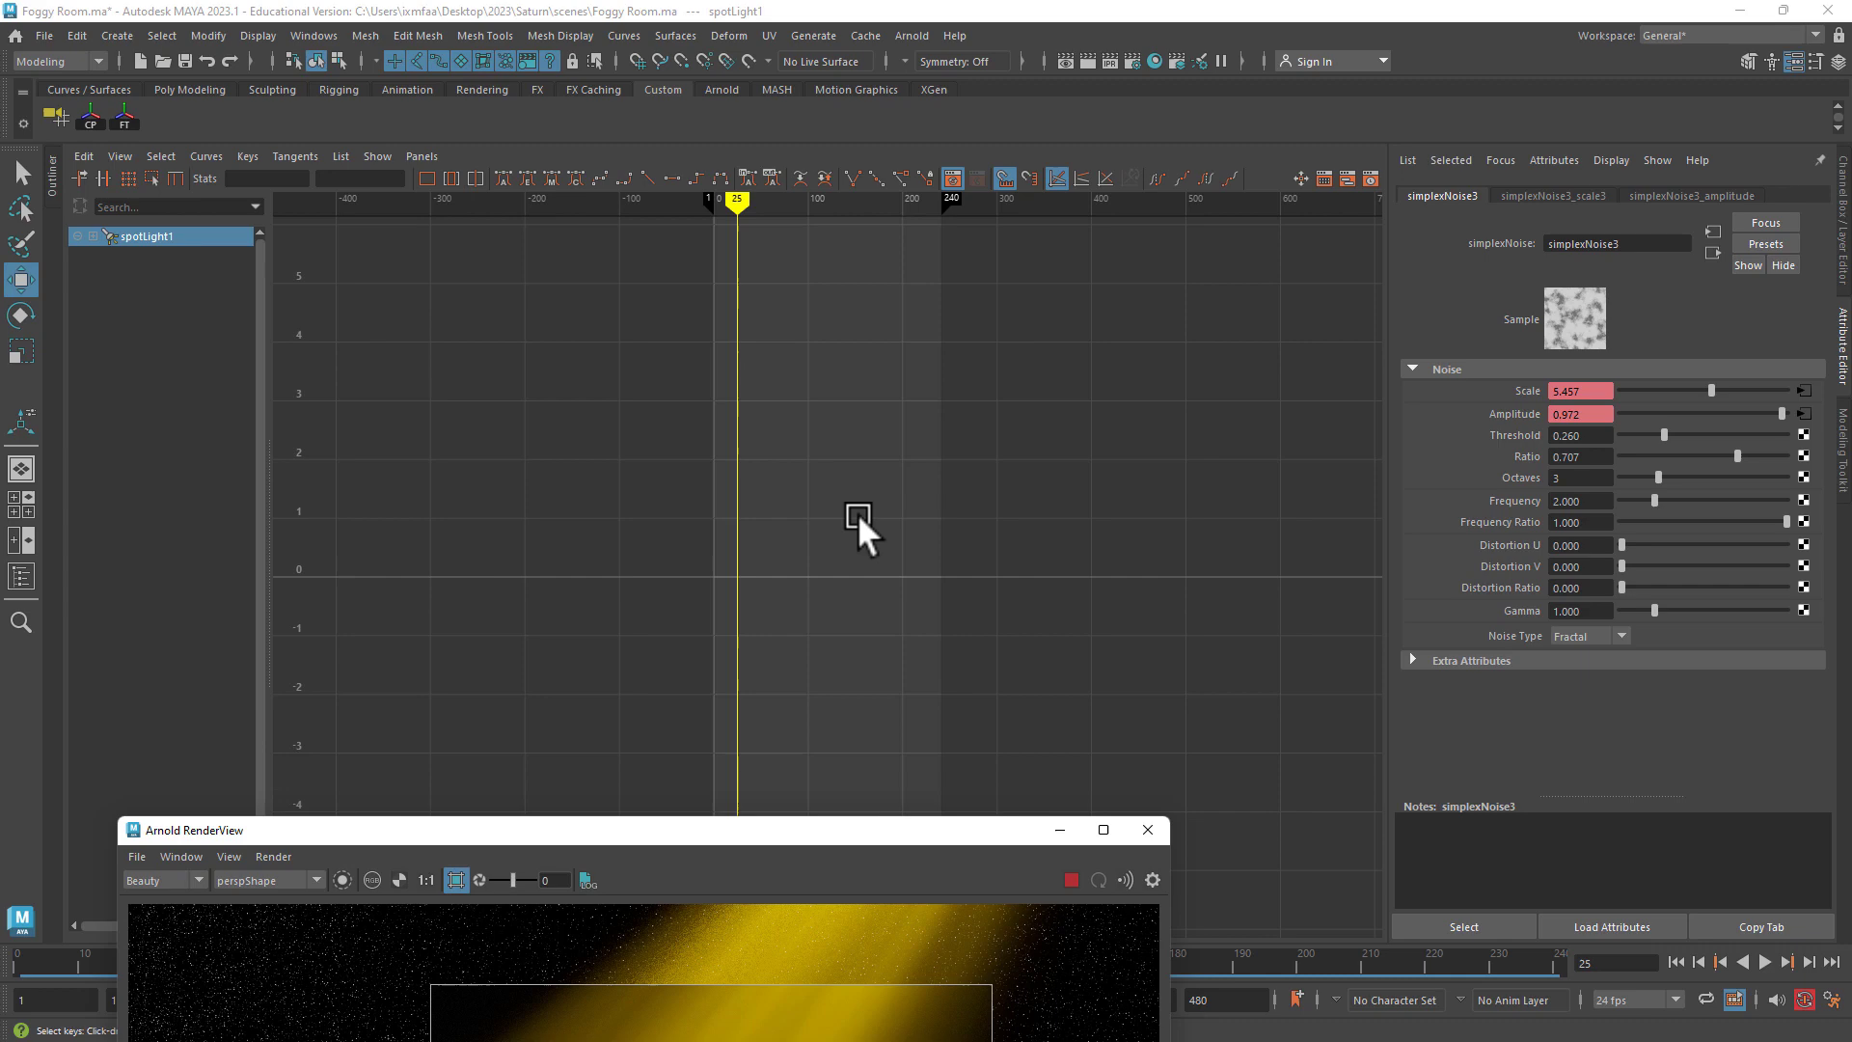
left_click_drag(811, 832, 949, 303)
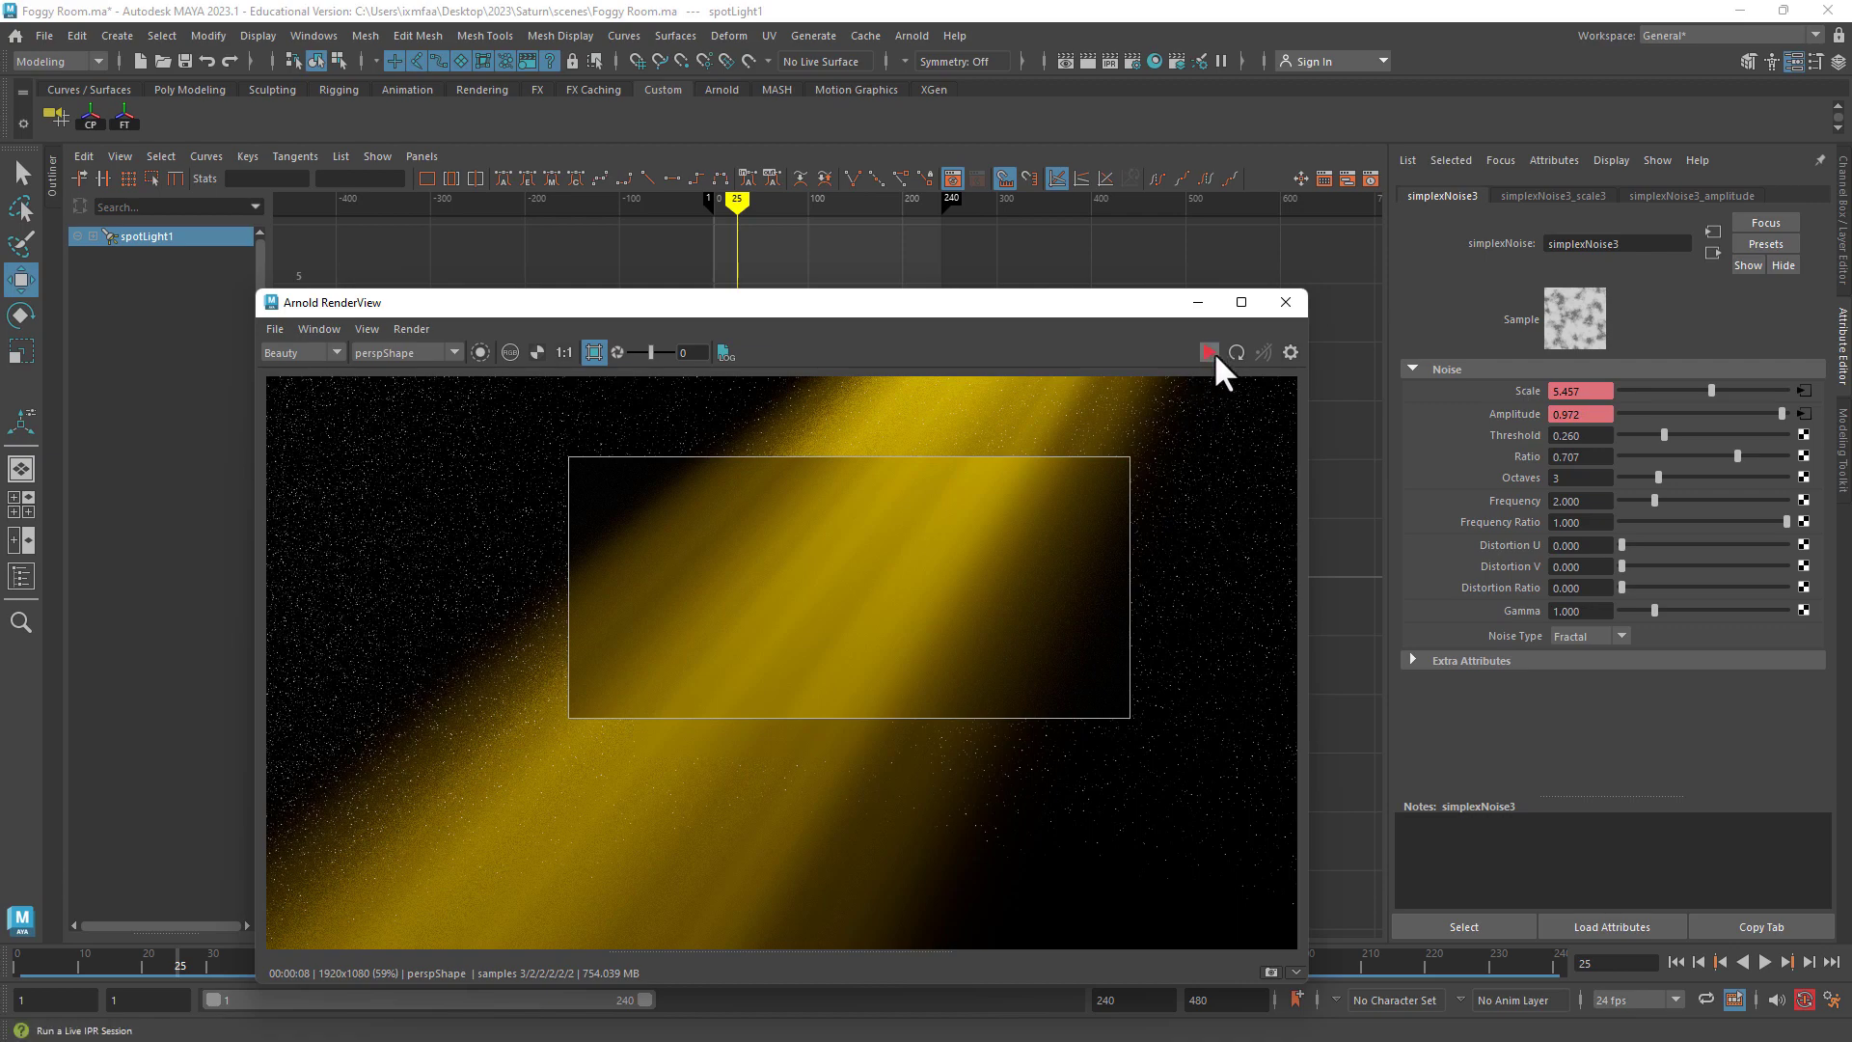
- Open Hypershade with the spotlight selected and graph its connections to aiGobo6
left_click(1154, 61)
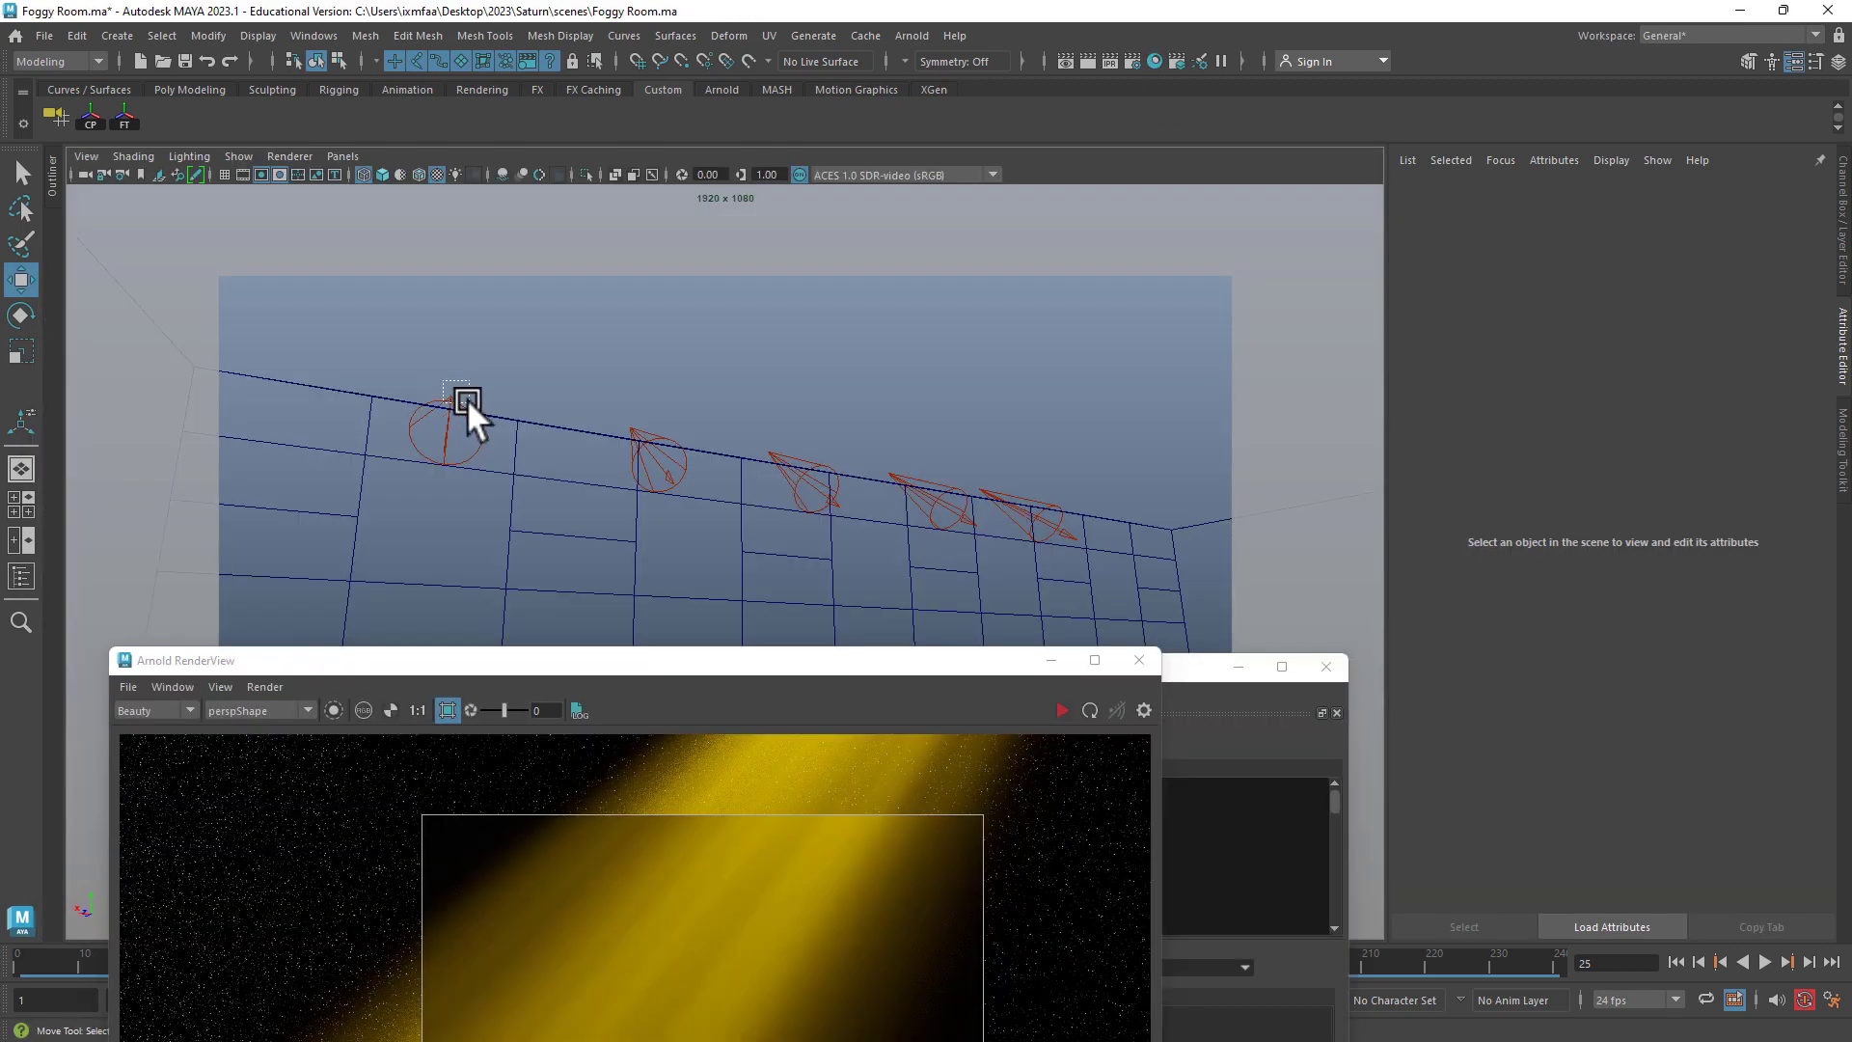
left_click(467, 399)
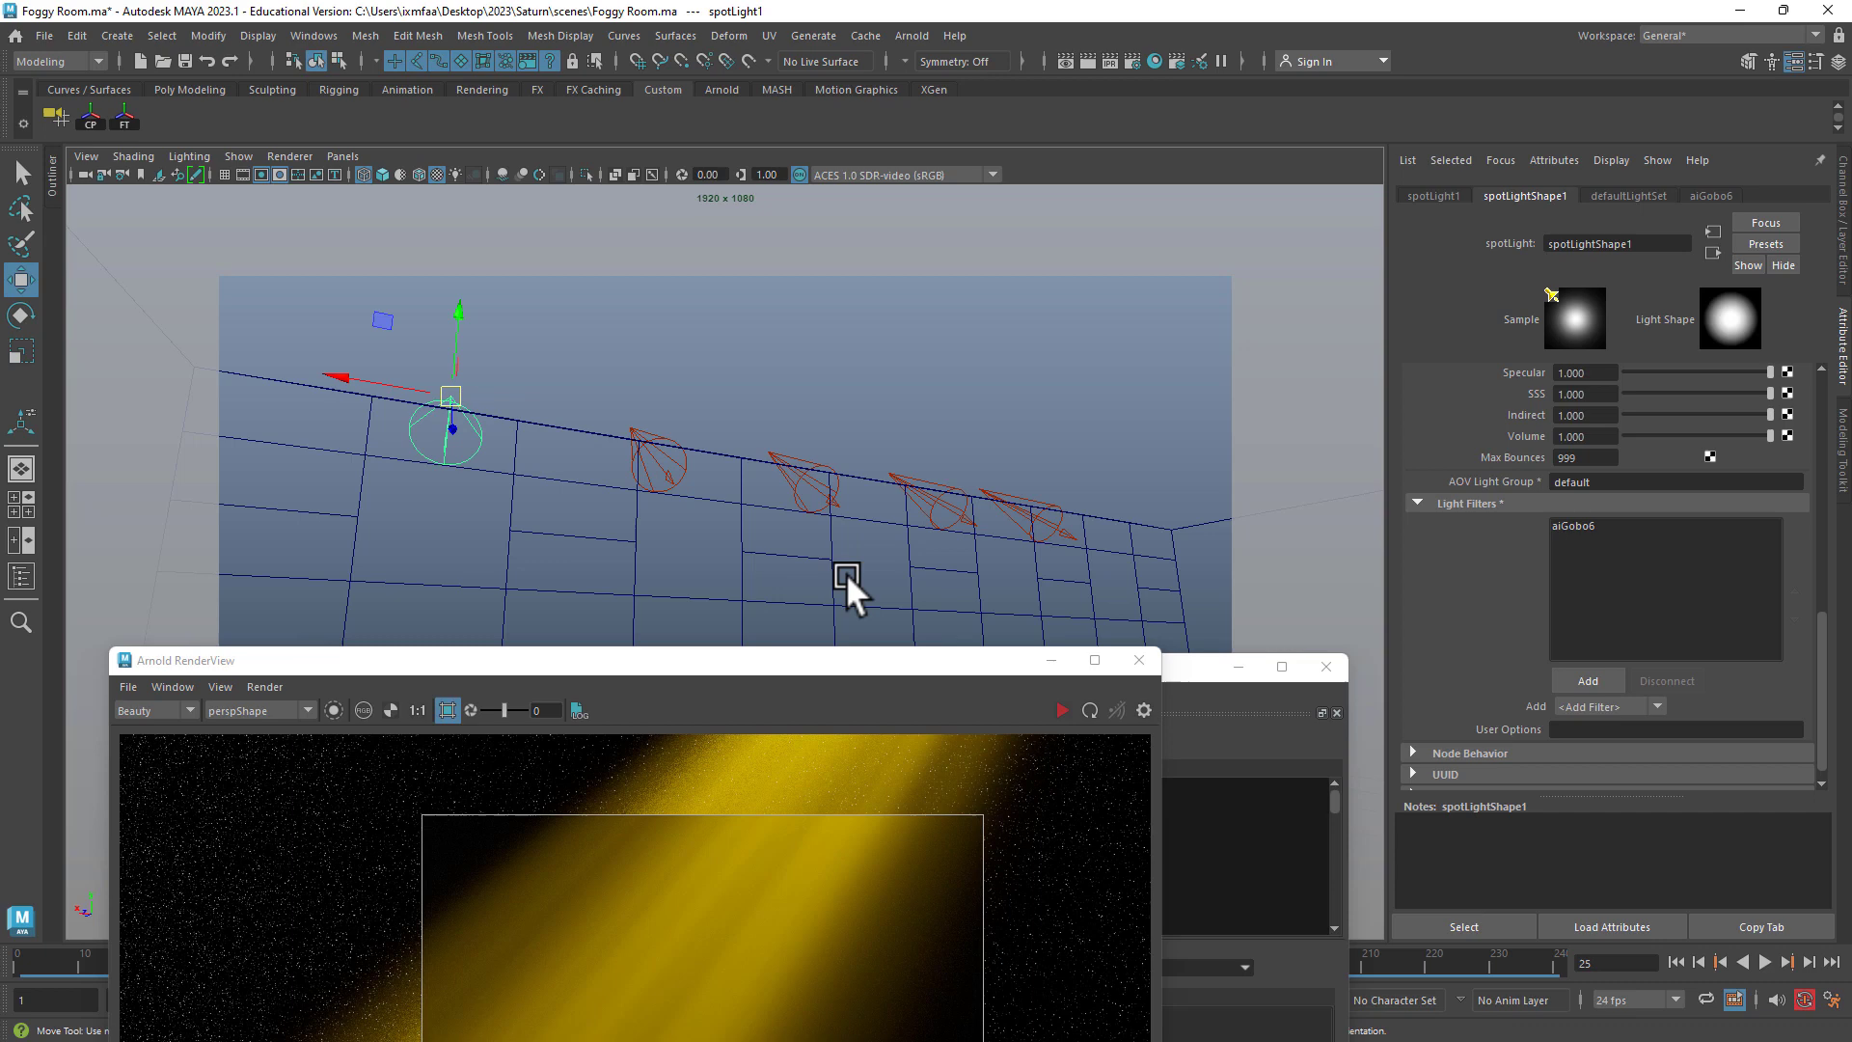
left_click_drag(1190, 668, 1218, 195)
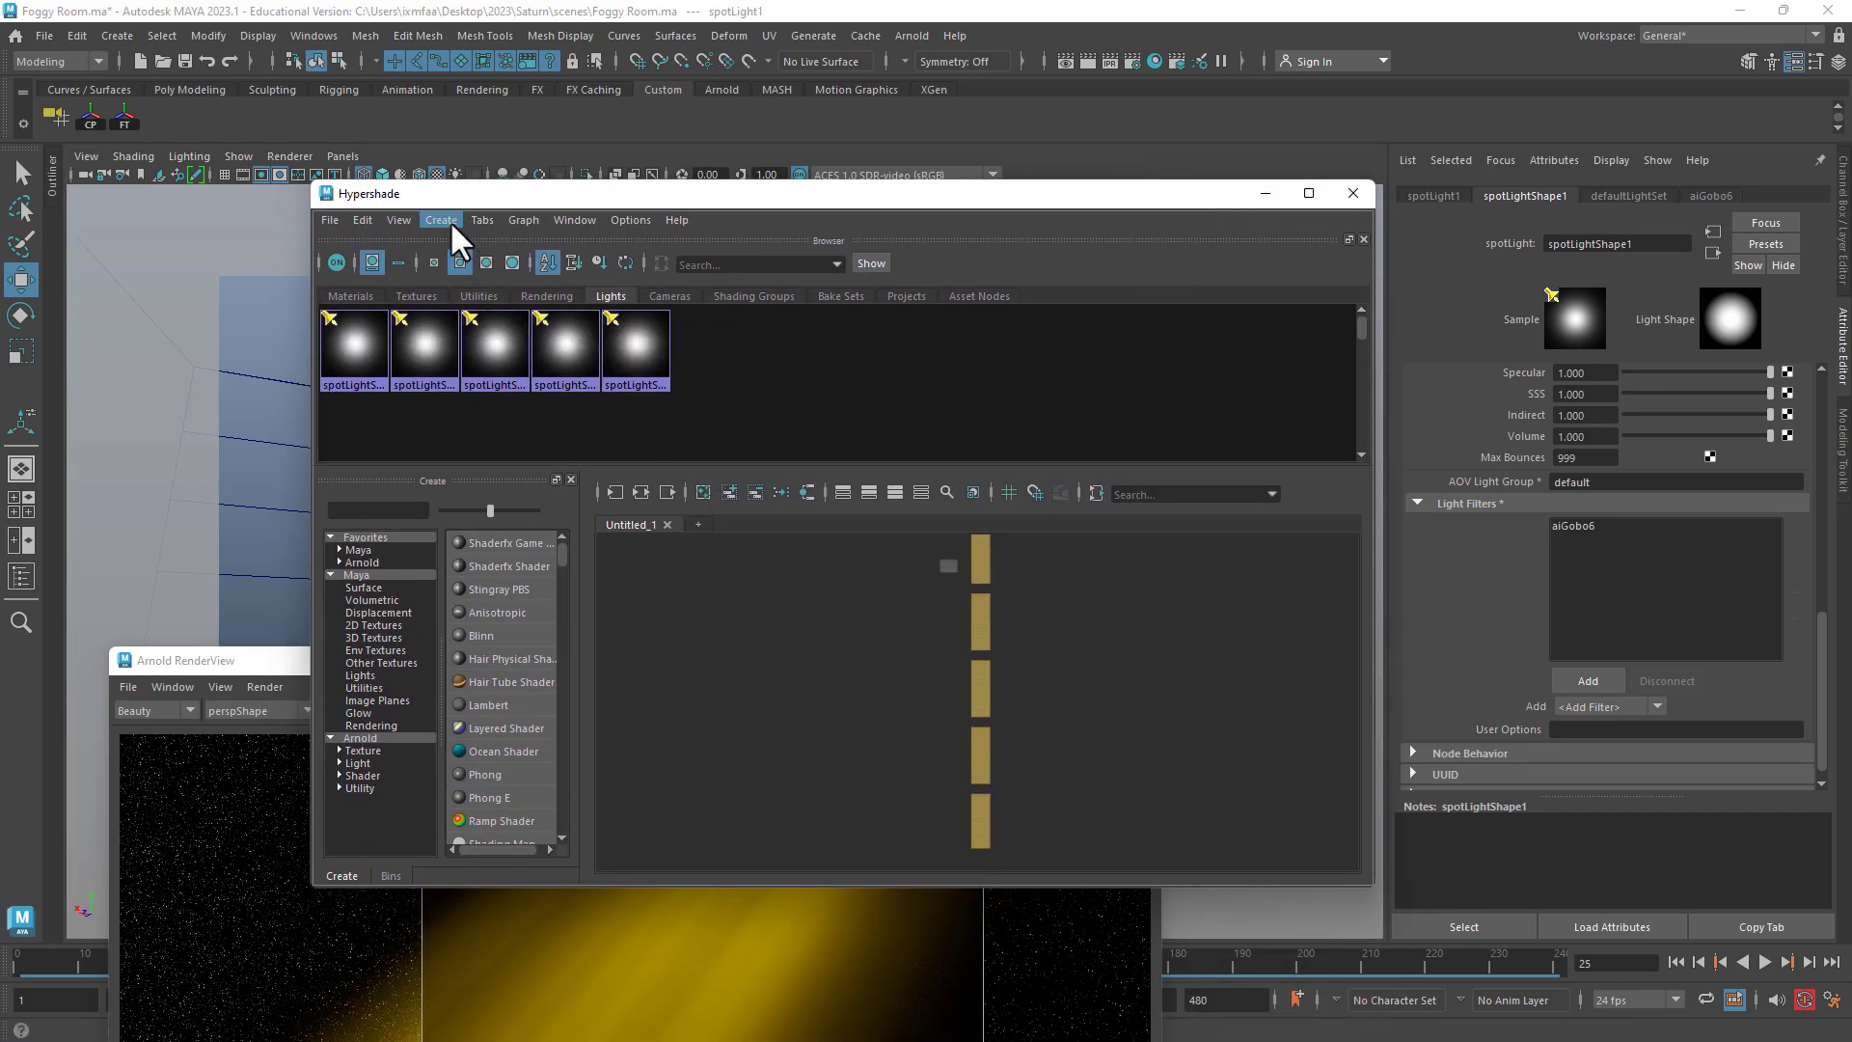
left_click(535, 217)
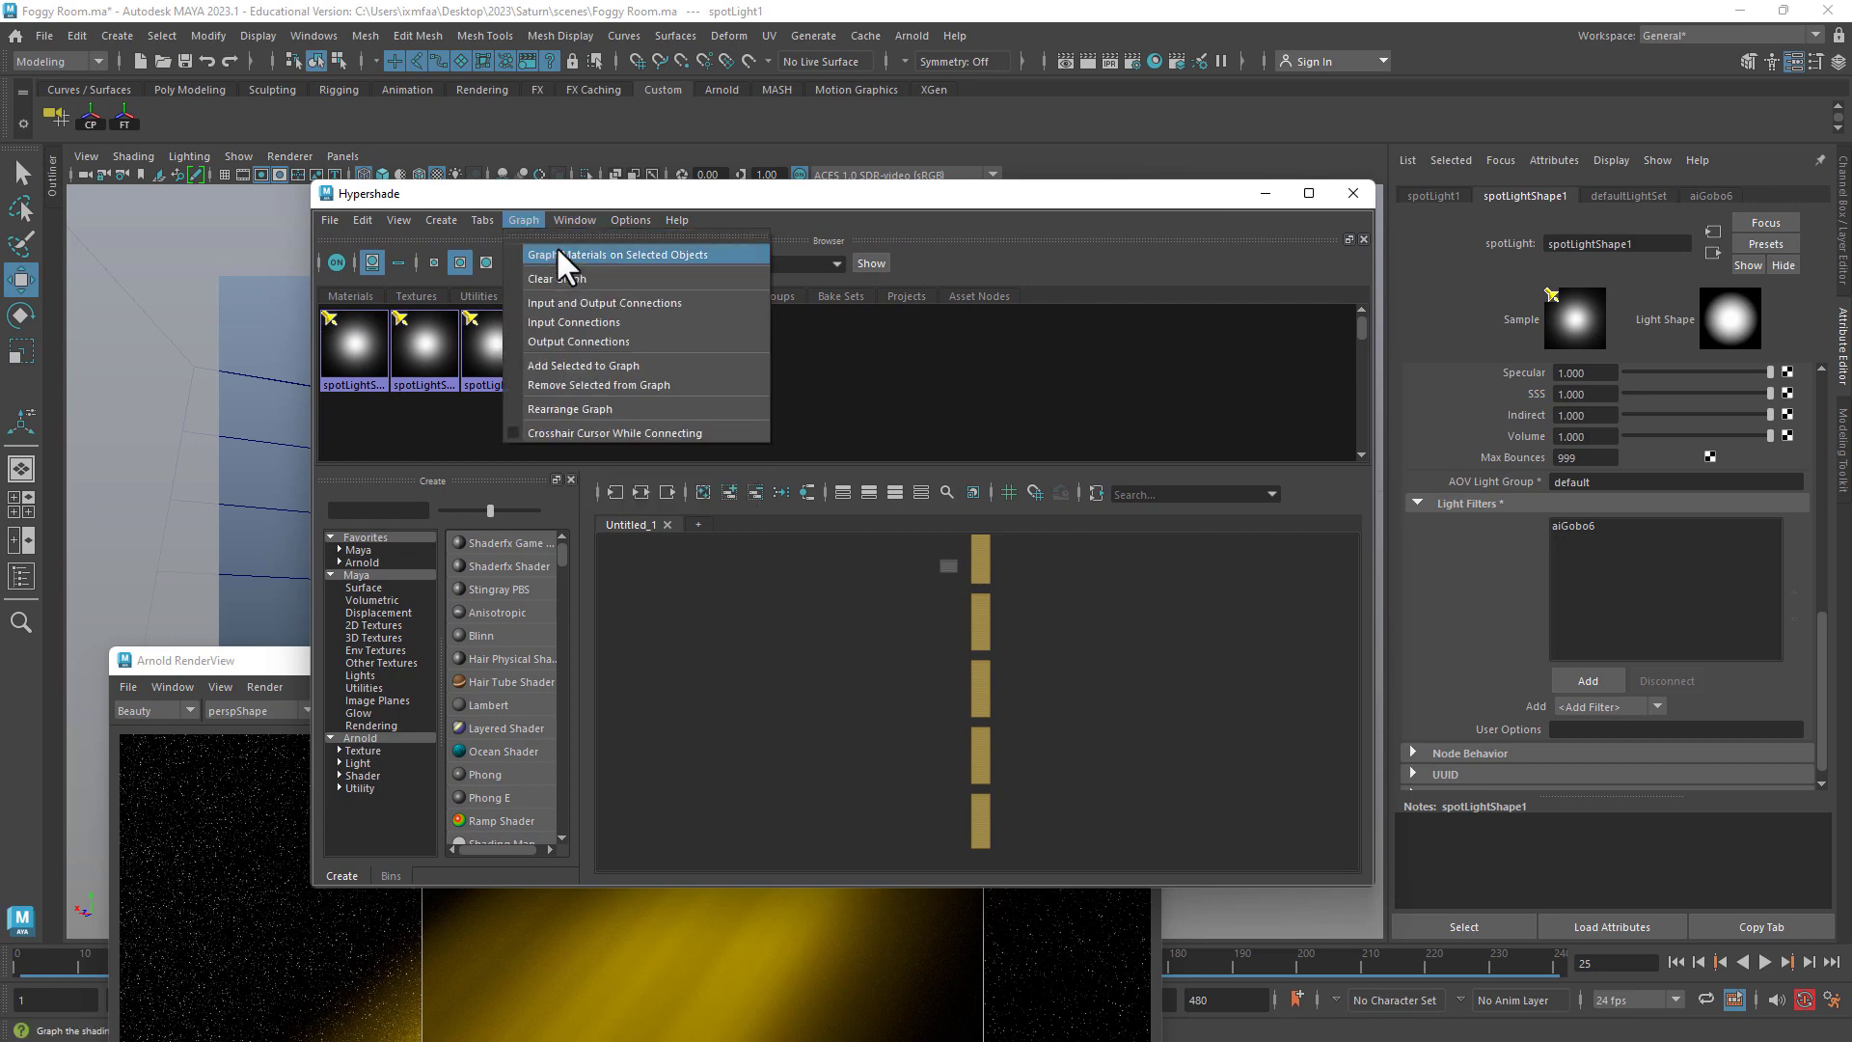
left_click(566, 252)
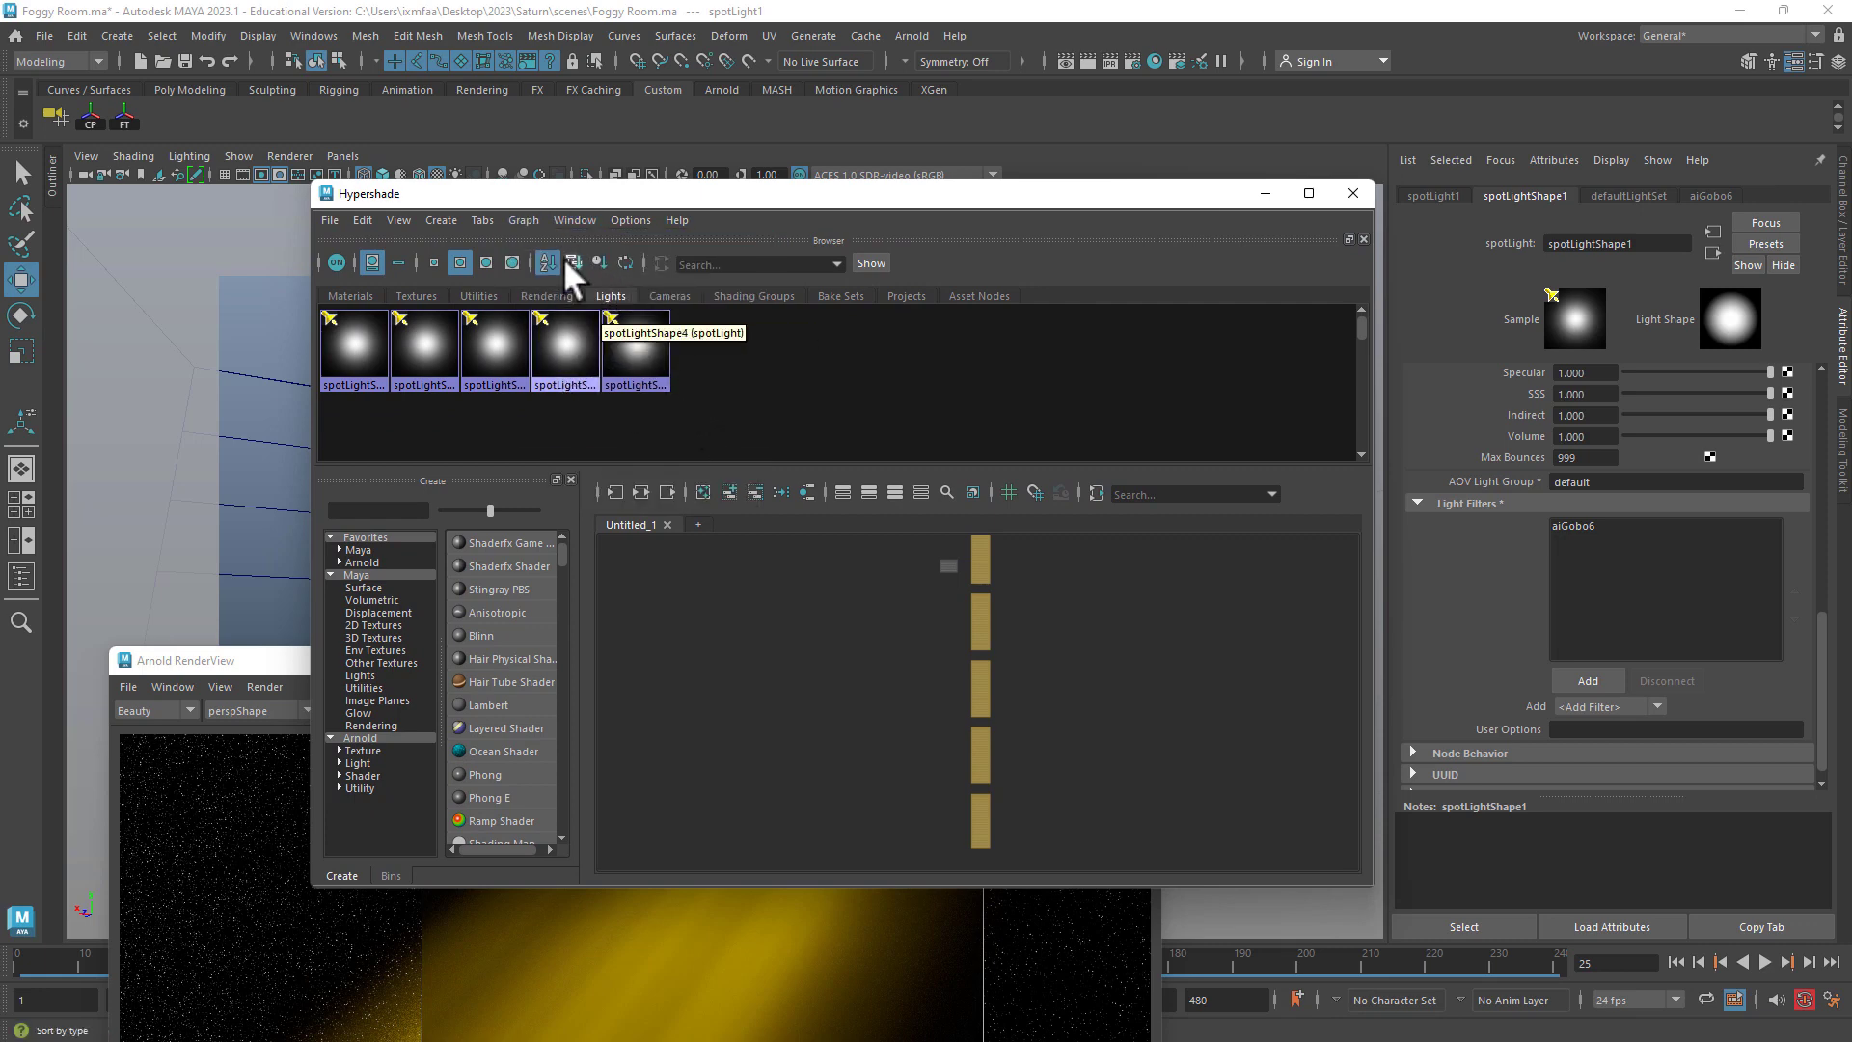
left_click_drag(581, 189, 644, 241)
left_click(704, 544)
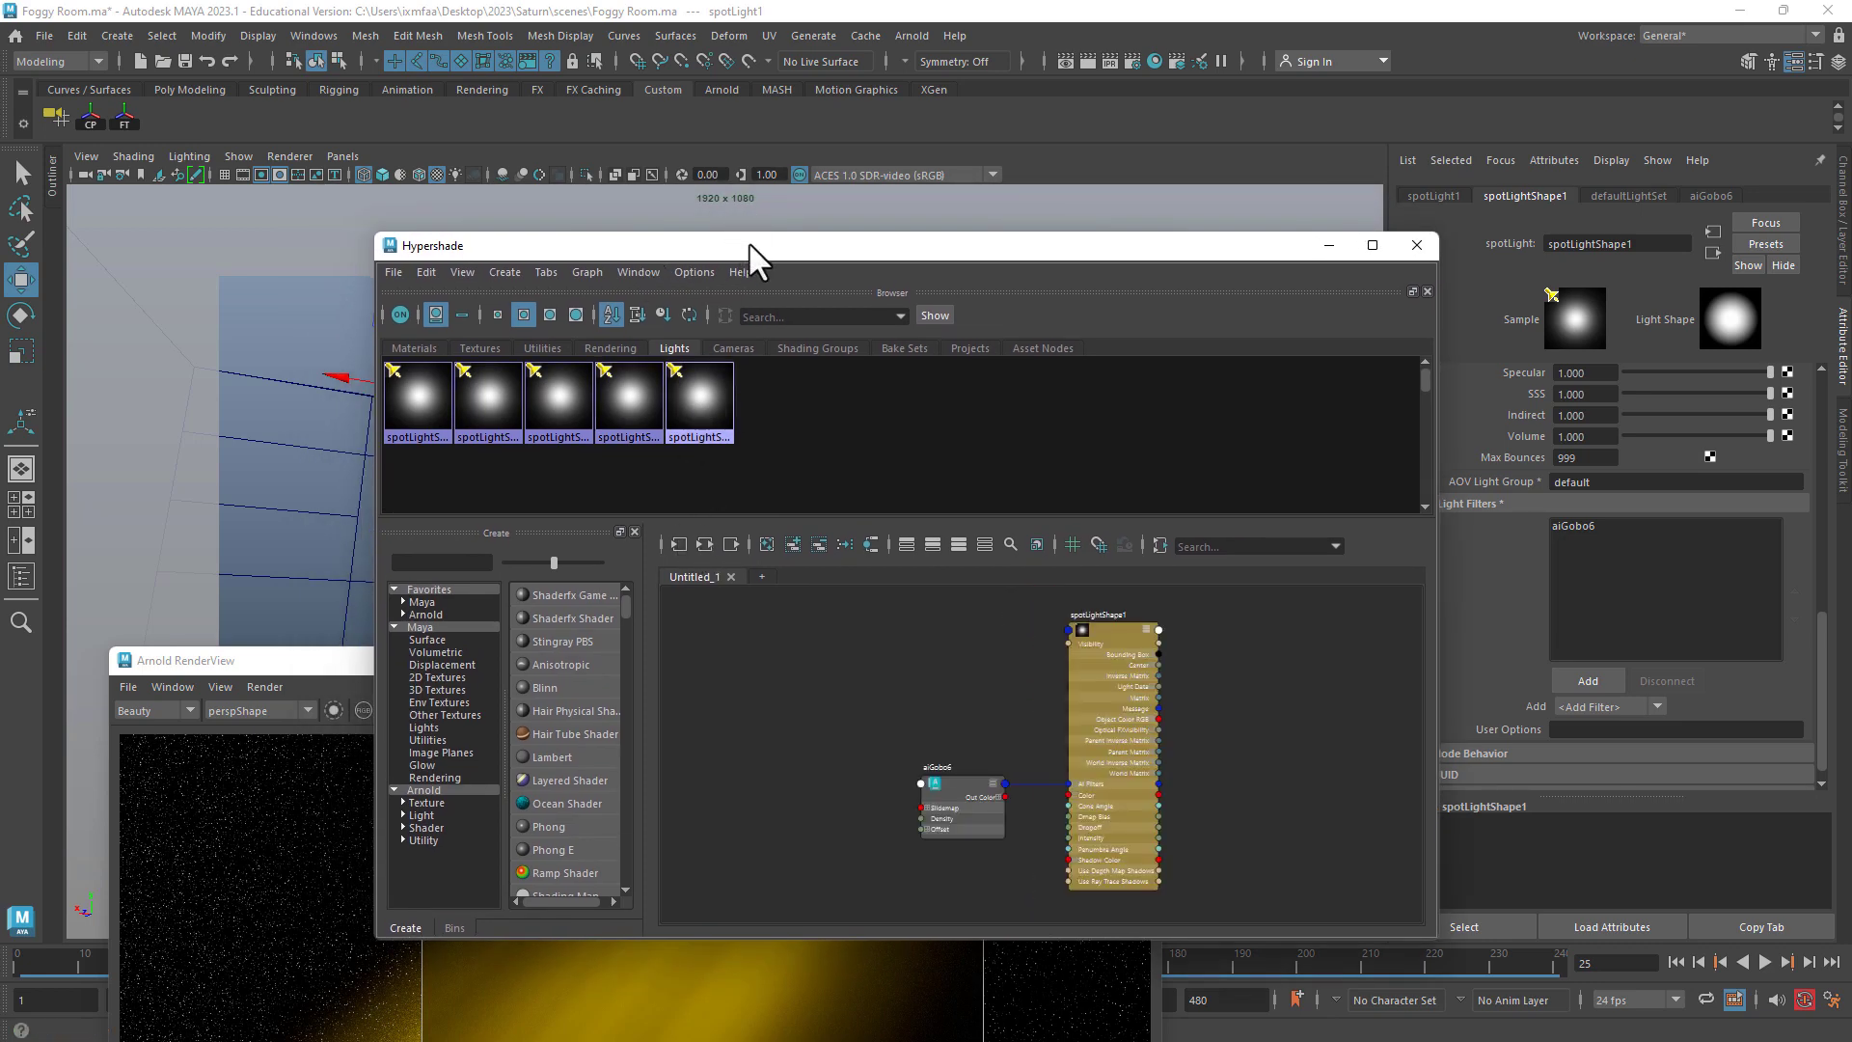
left_click_drag(748, 247, 653, 521)
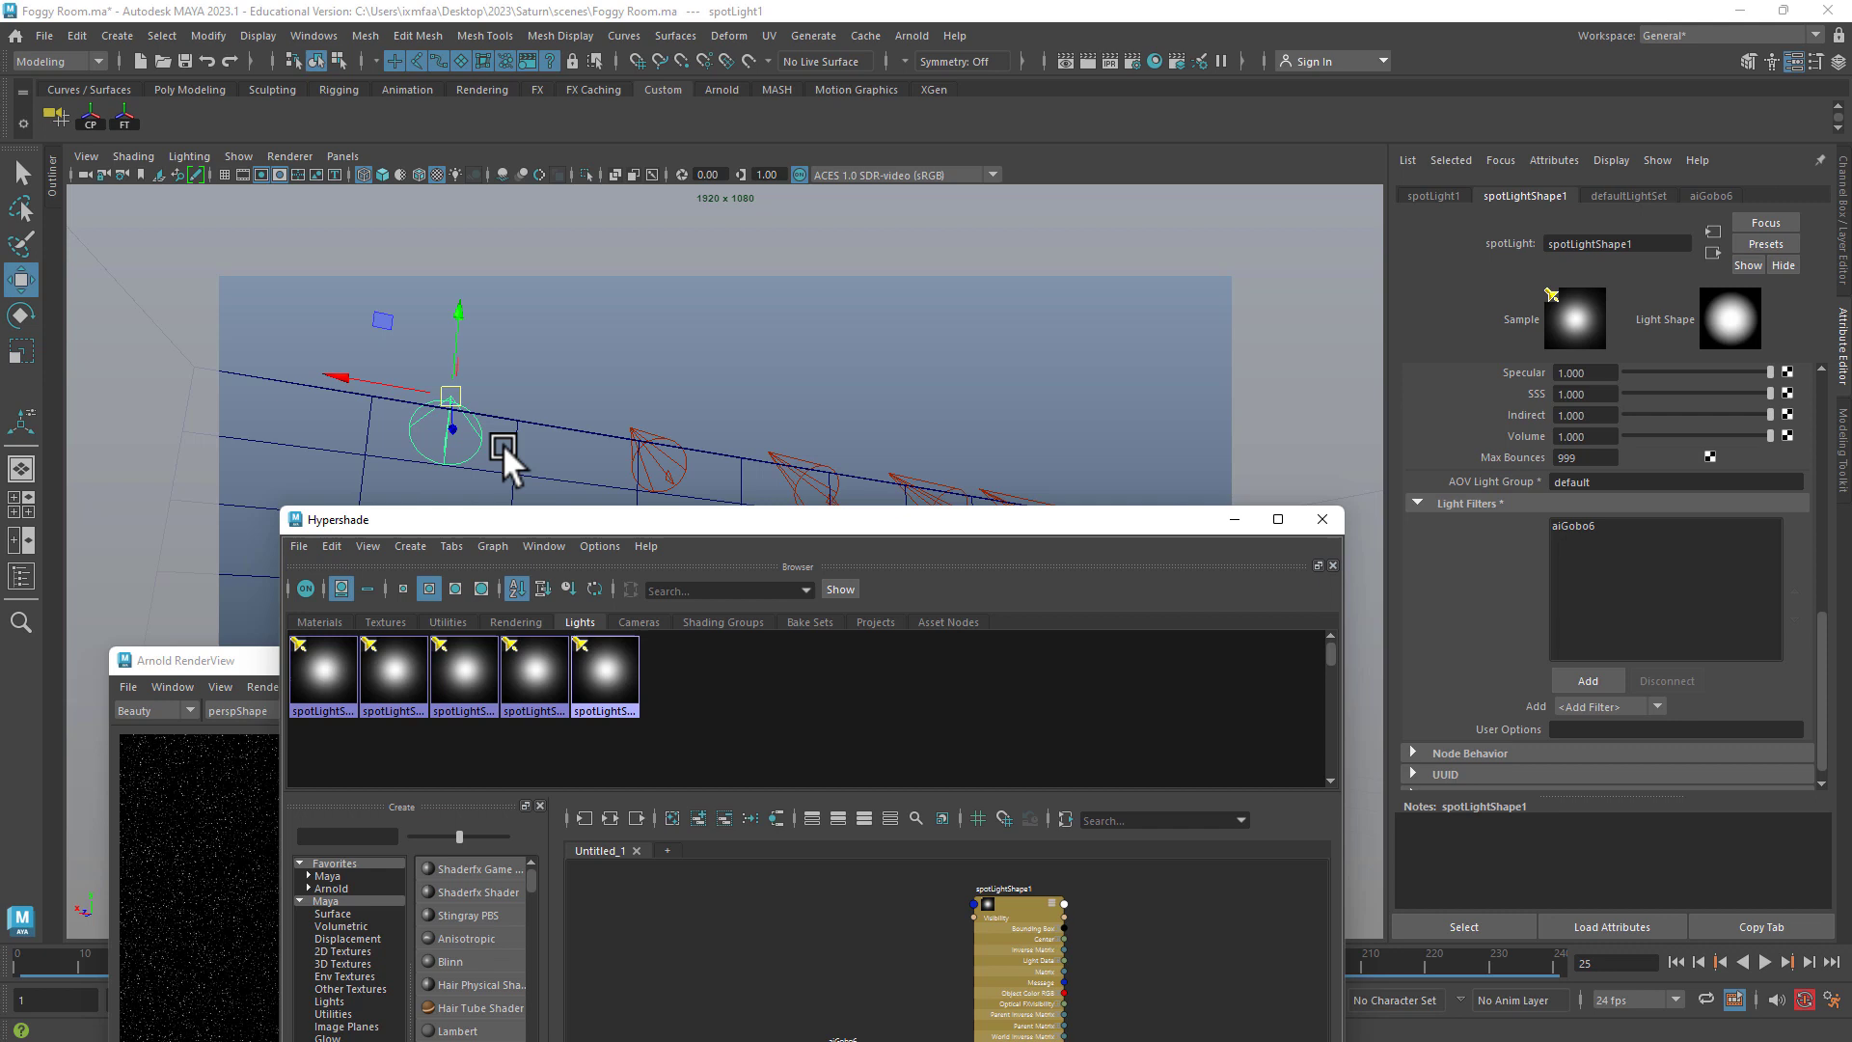
left_click_drag(635, 519, 882, 224)
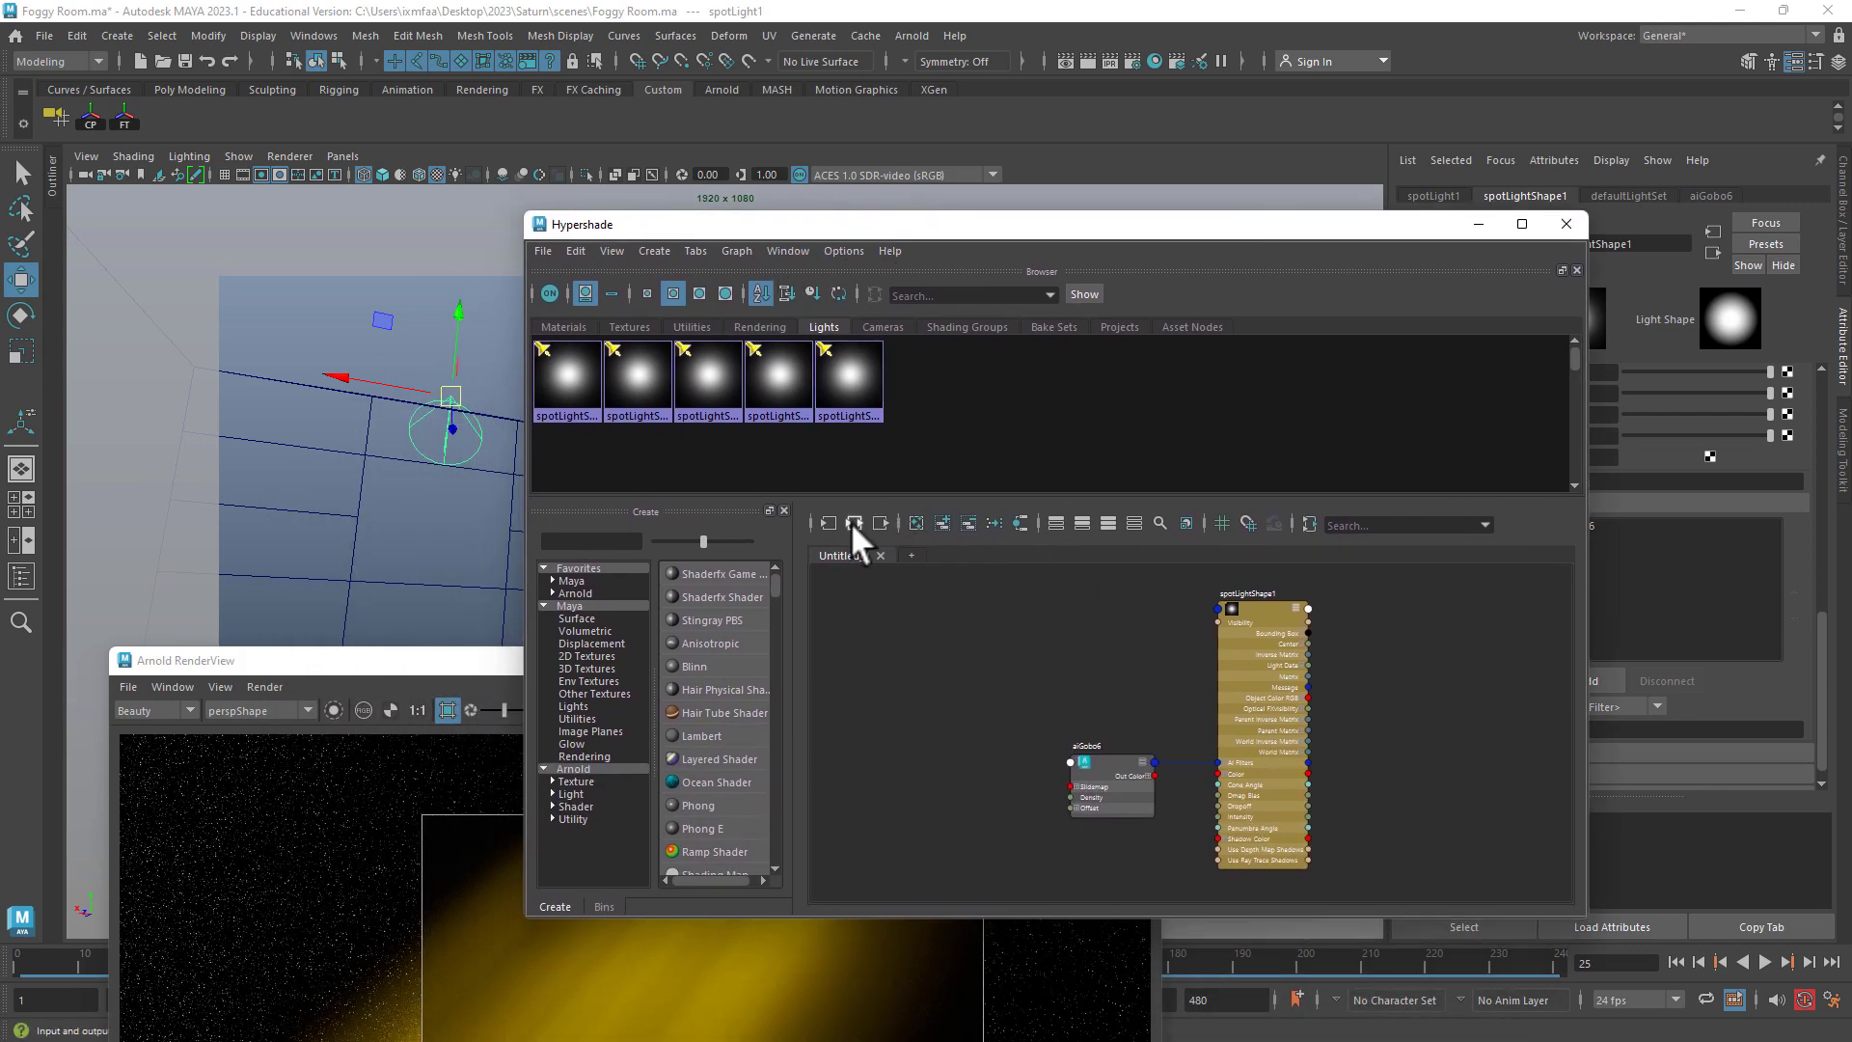
- Zoom and pan to spotLightShape1's Ai Filters and select aiGobo6 to load its attributes
left_click(738, 249)
left_click(738, 251)
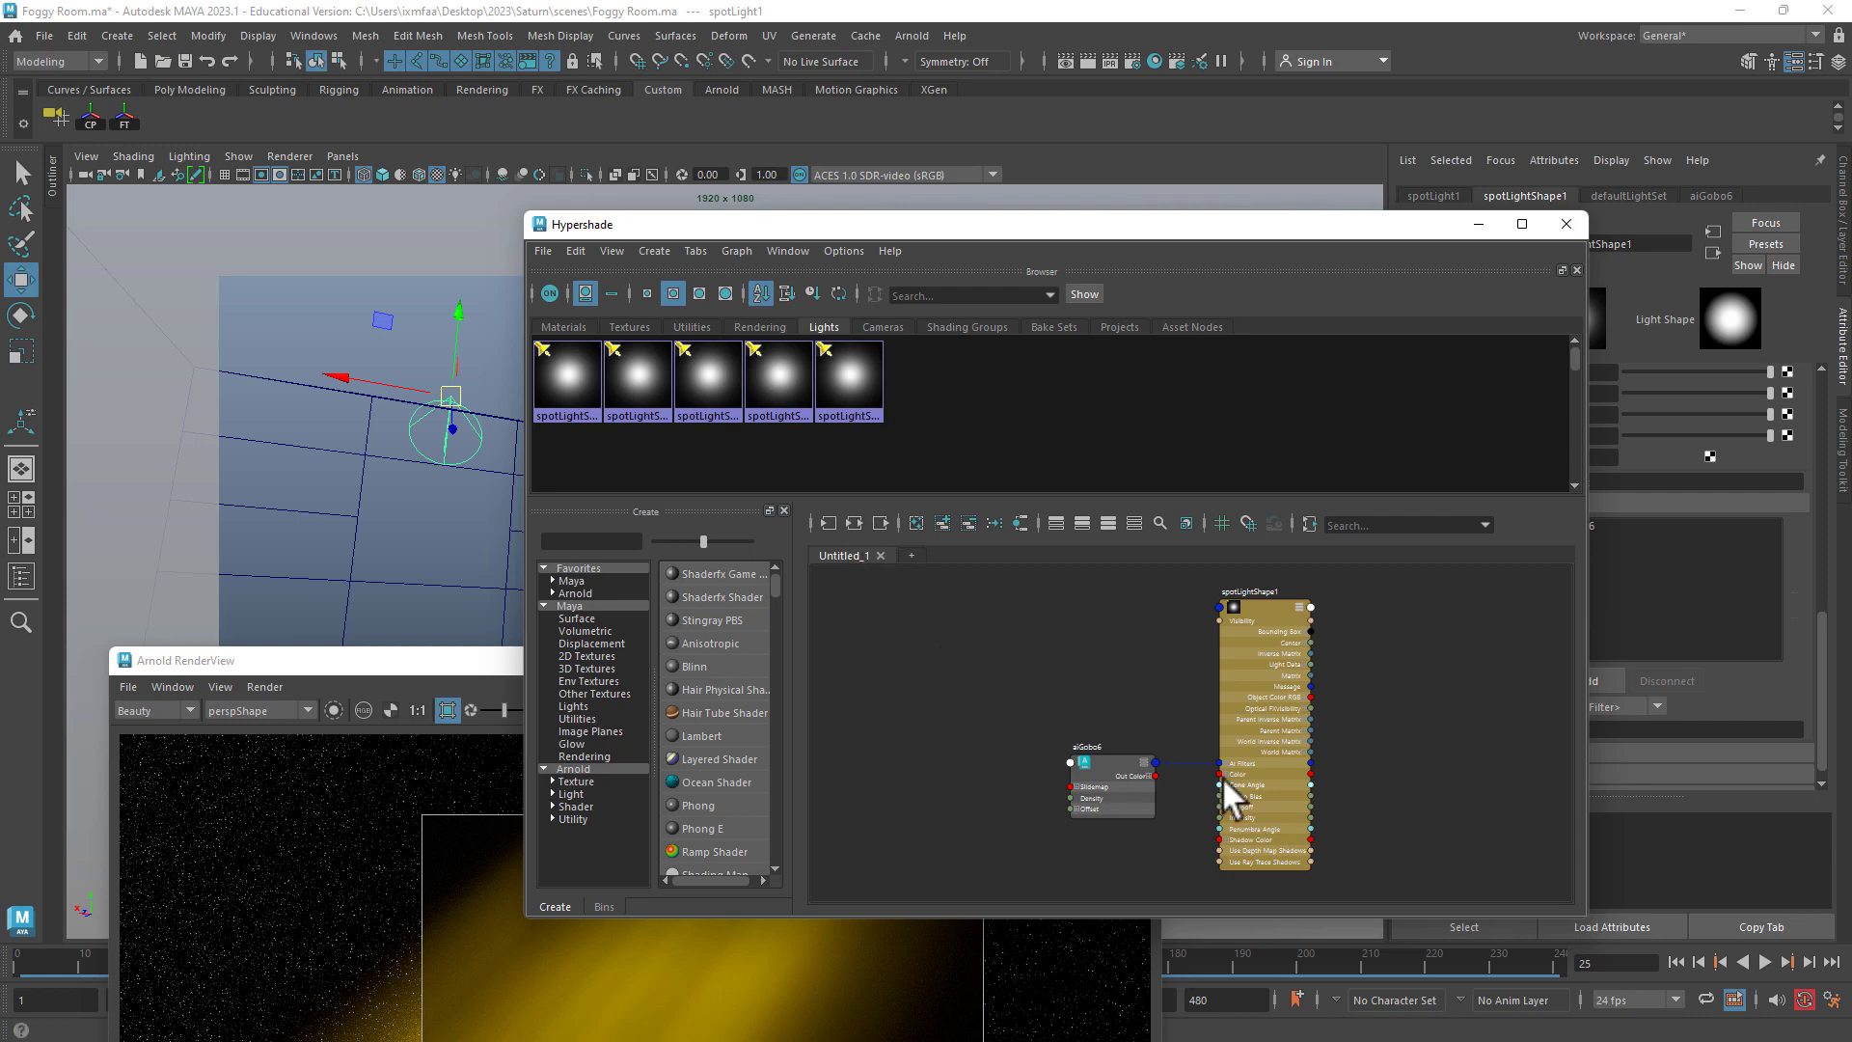
scroll(1223, 778, "up", 5)
middle_click_drag(1103, 685, 1022, 587, "alt")
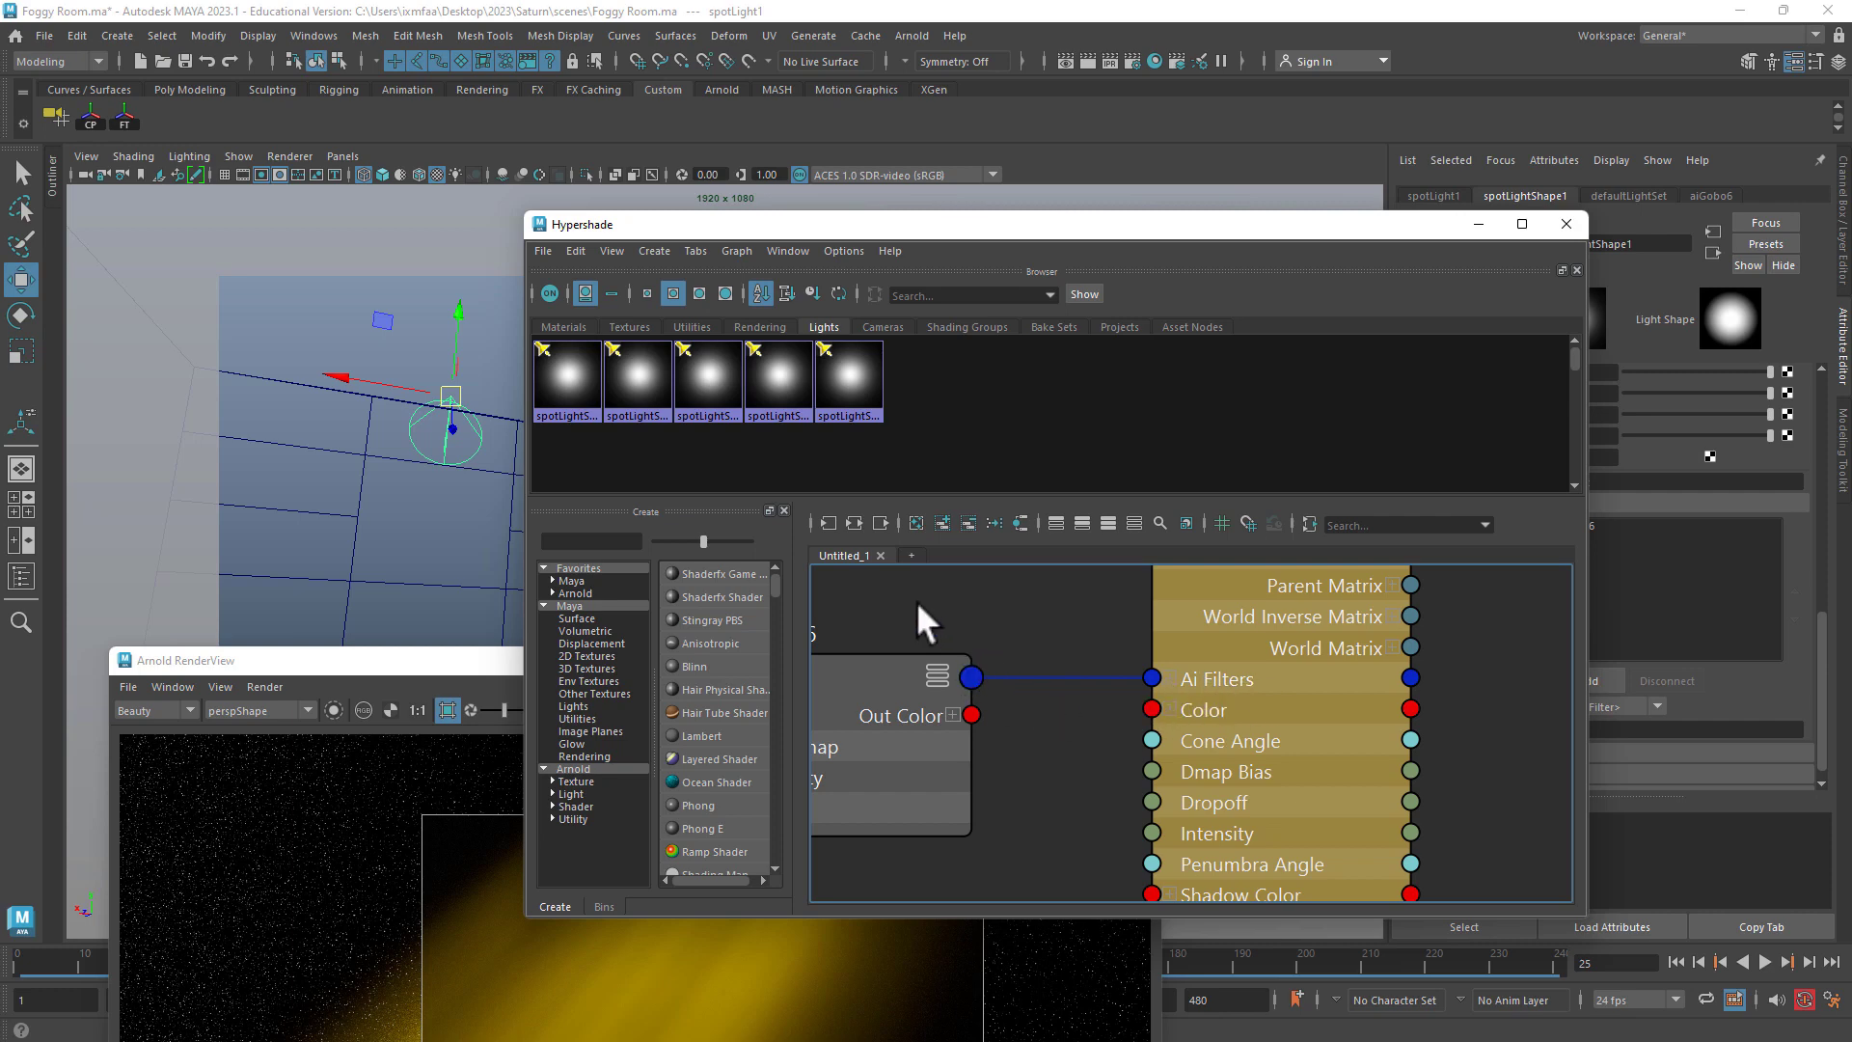
middle_click_drag(916, 617, 1104, 599, "alt")
left_click_drag(1042, 661, 1005, 682)
left_click_drag(1131, 224, 940, 226)
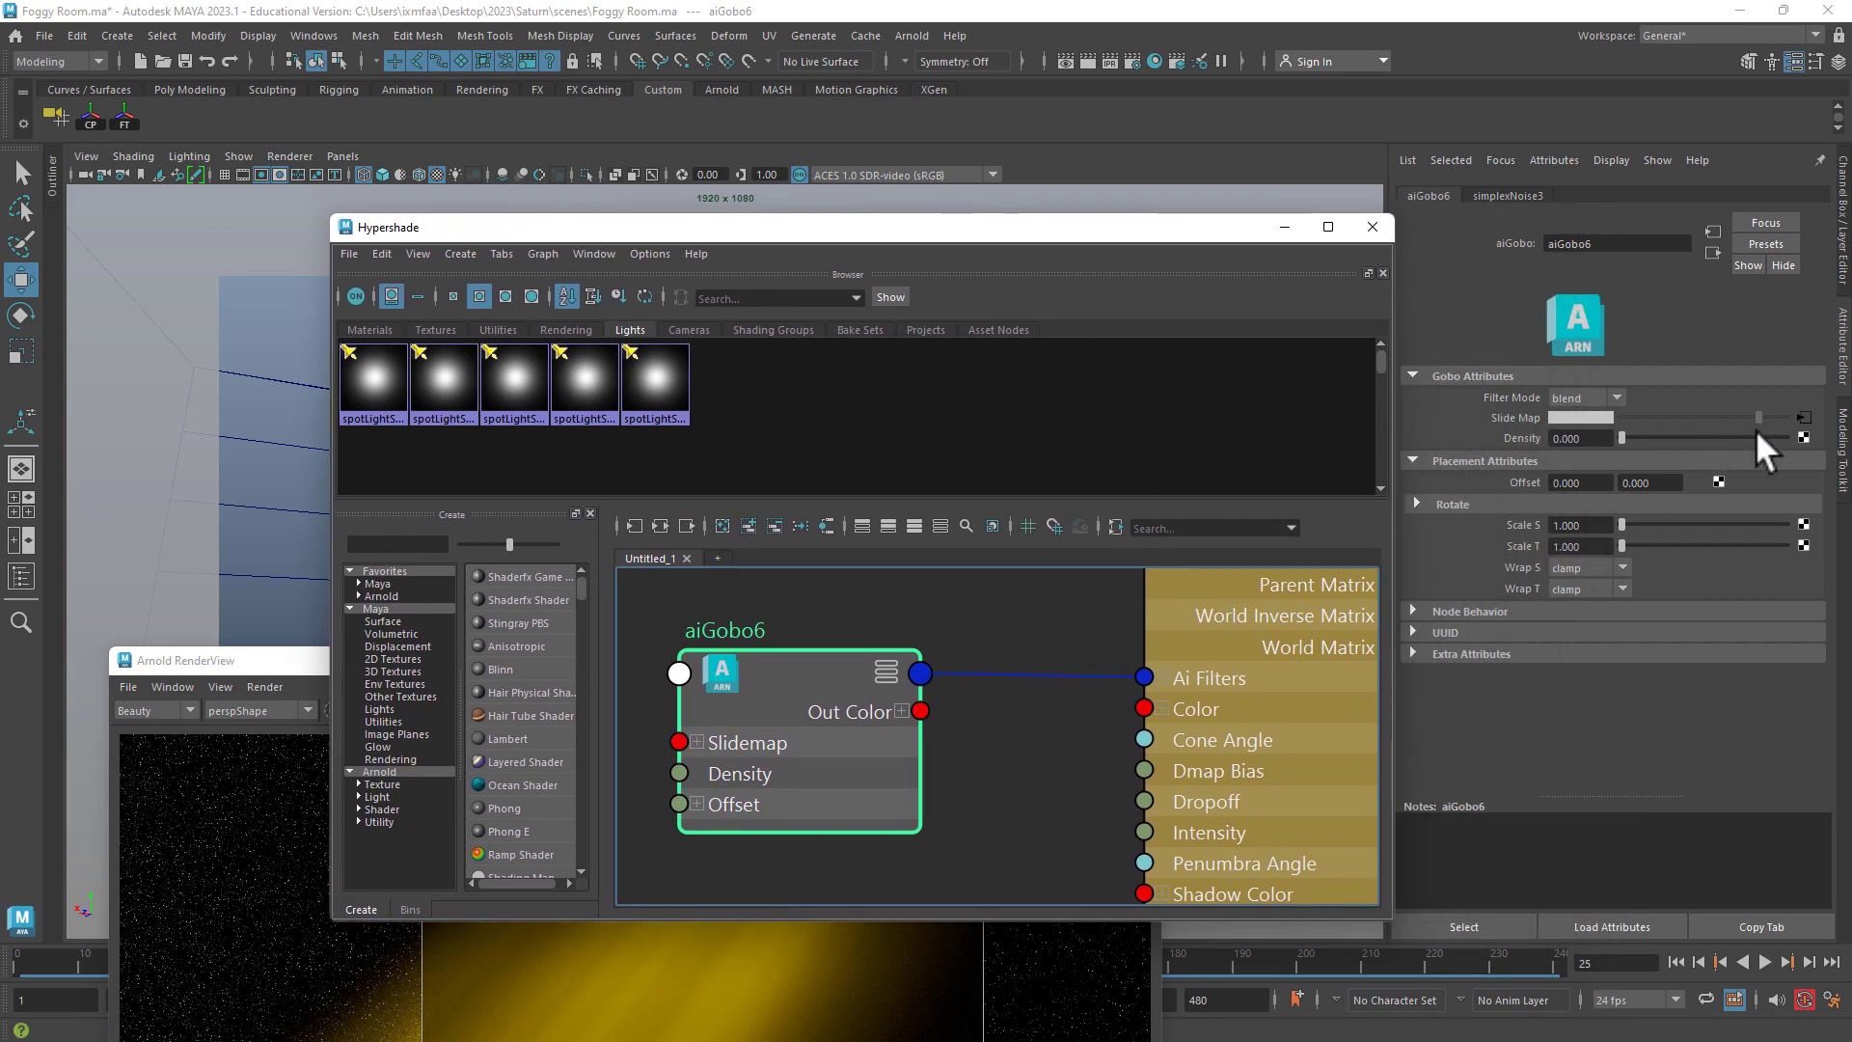
- Follow the Slide Map input to simplexNoise3, graph its connections, select it, and bring the render view forward
left_click(1802, 416)
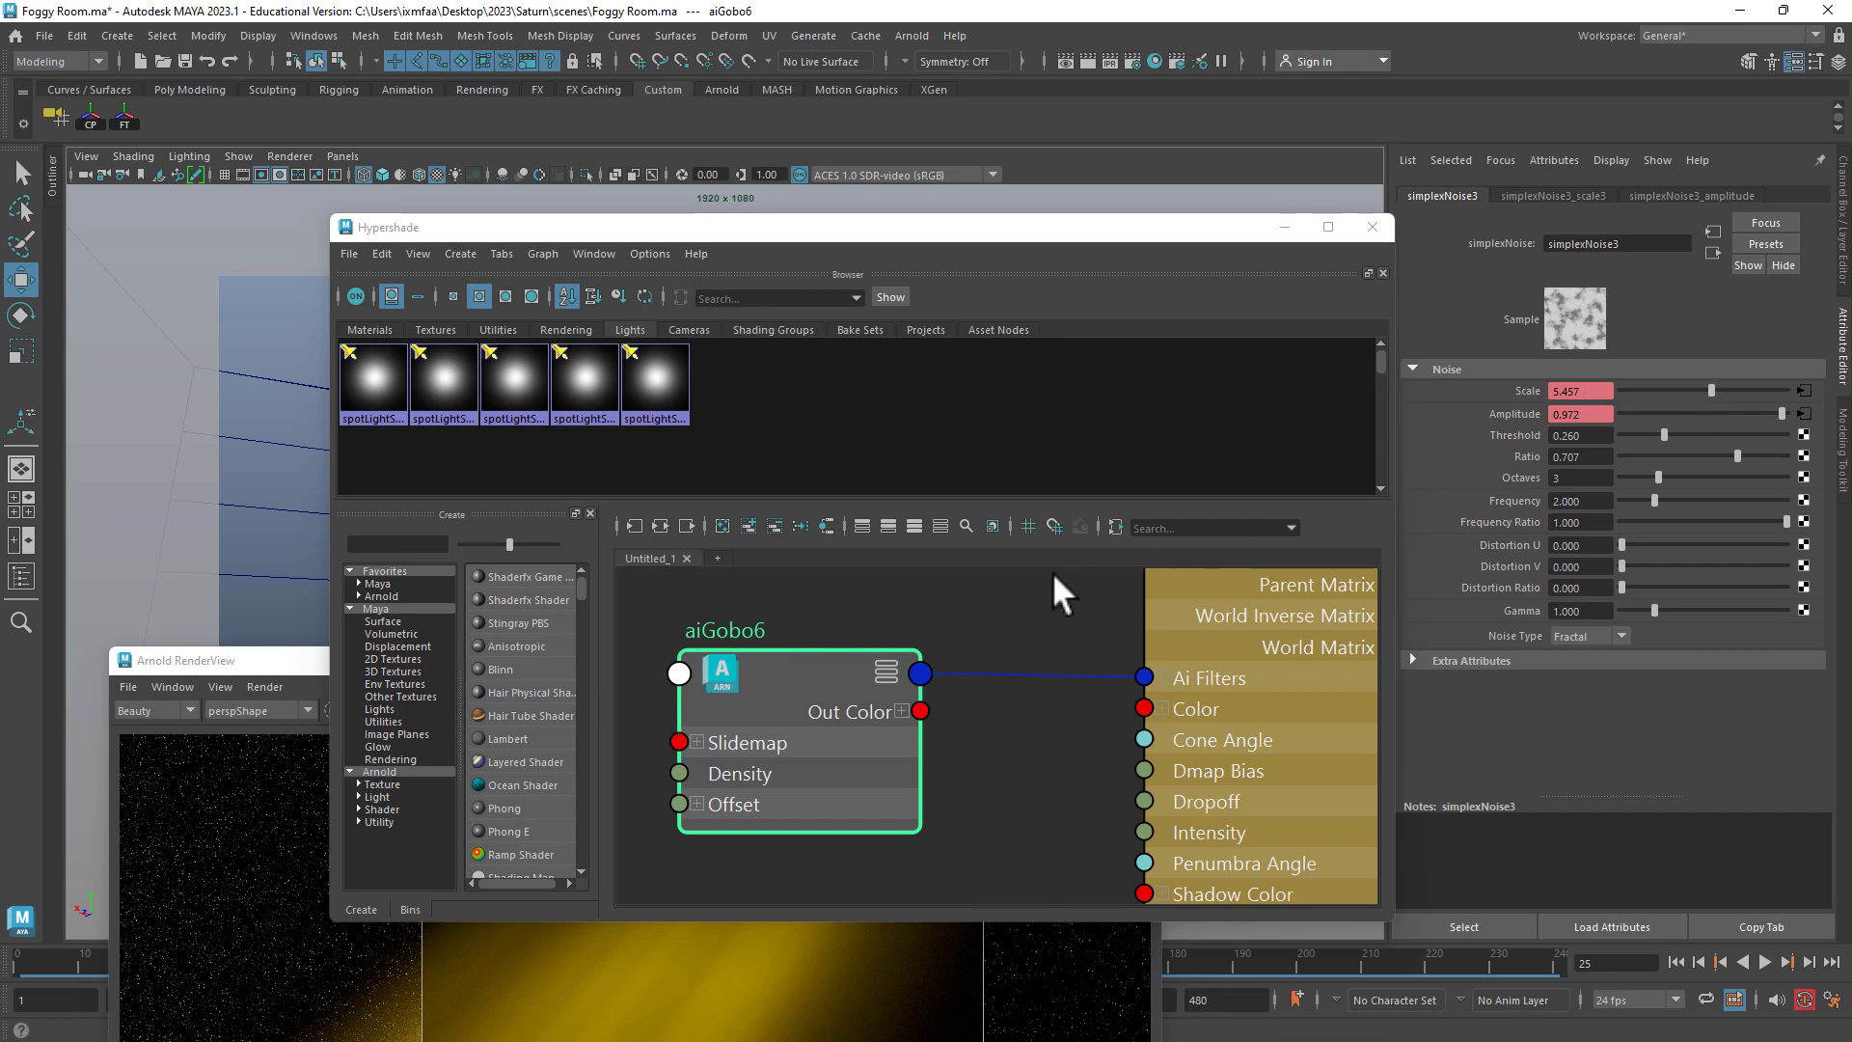
scroll(1019, 595, "down", 2)
left_click(660, 526)
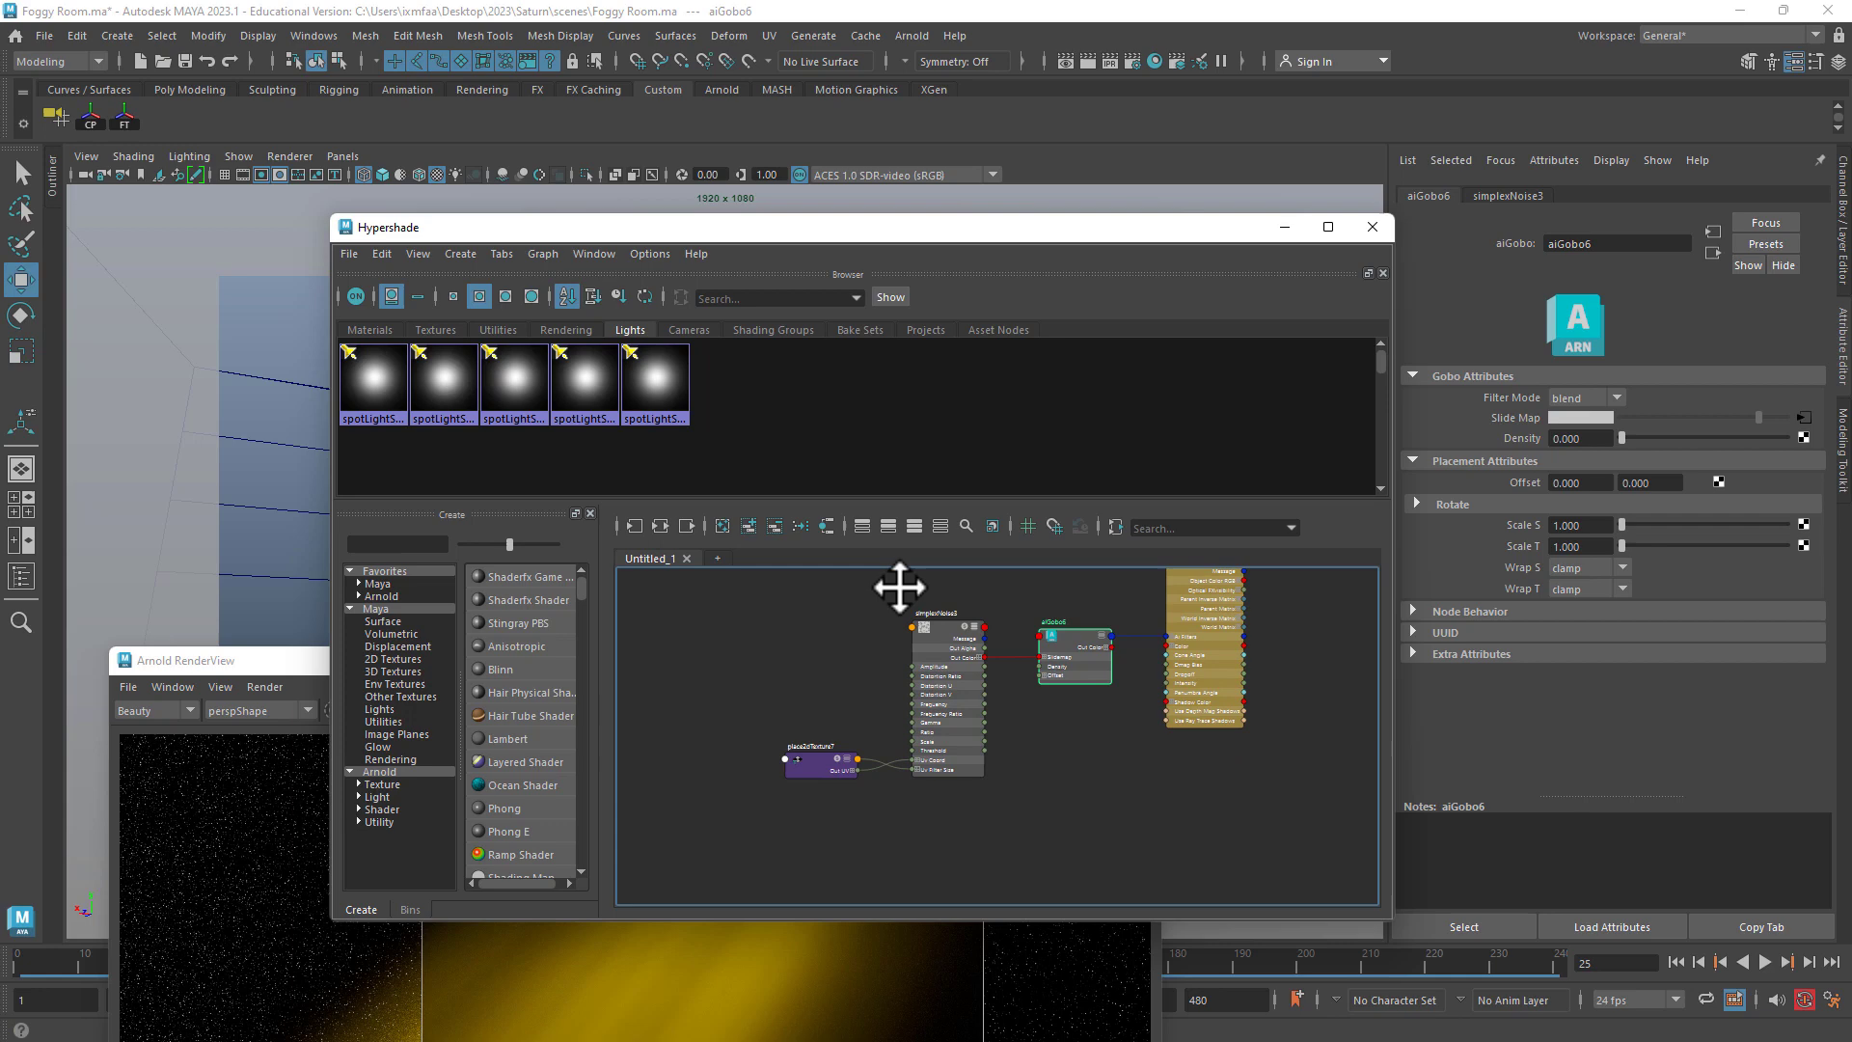
scroll(835, 720, "up", 5)
middle_click_drag(838, 715, 731, 888, "alt")
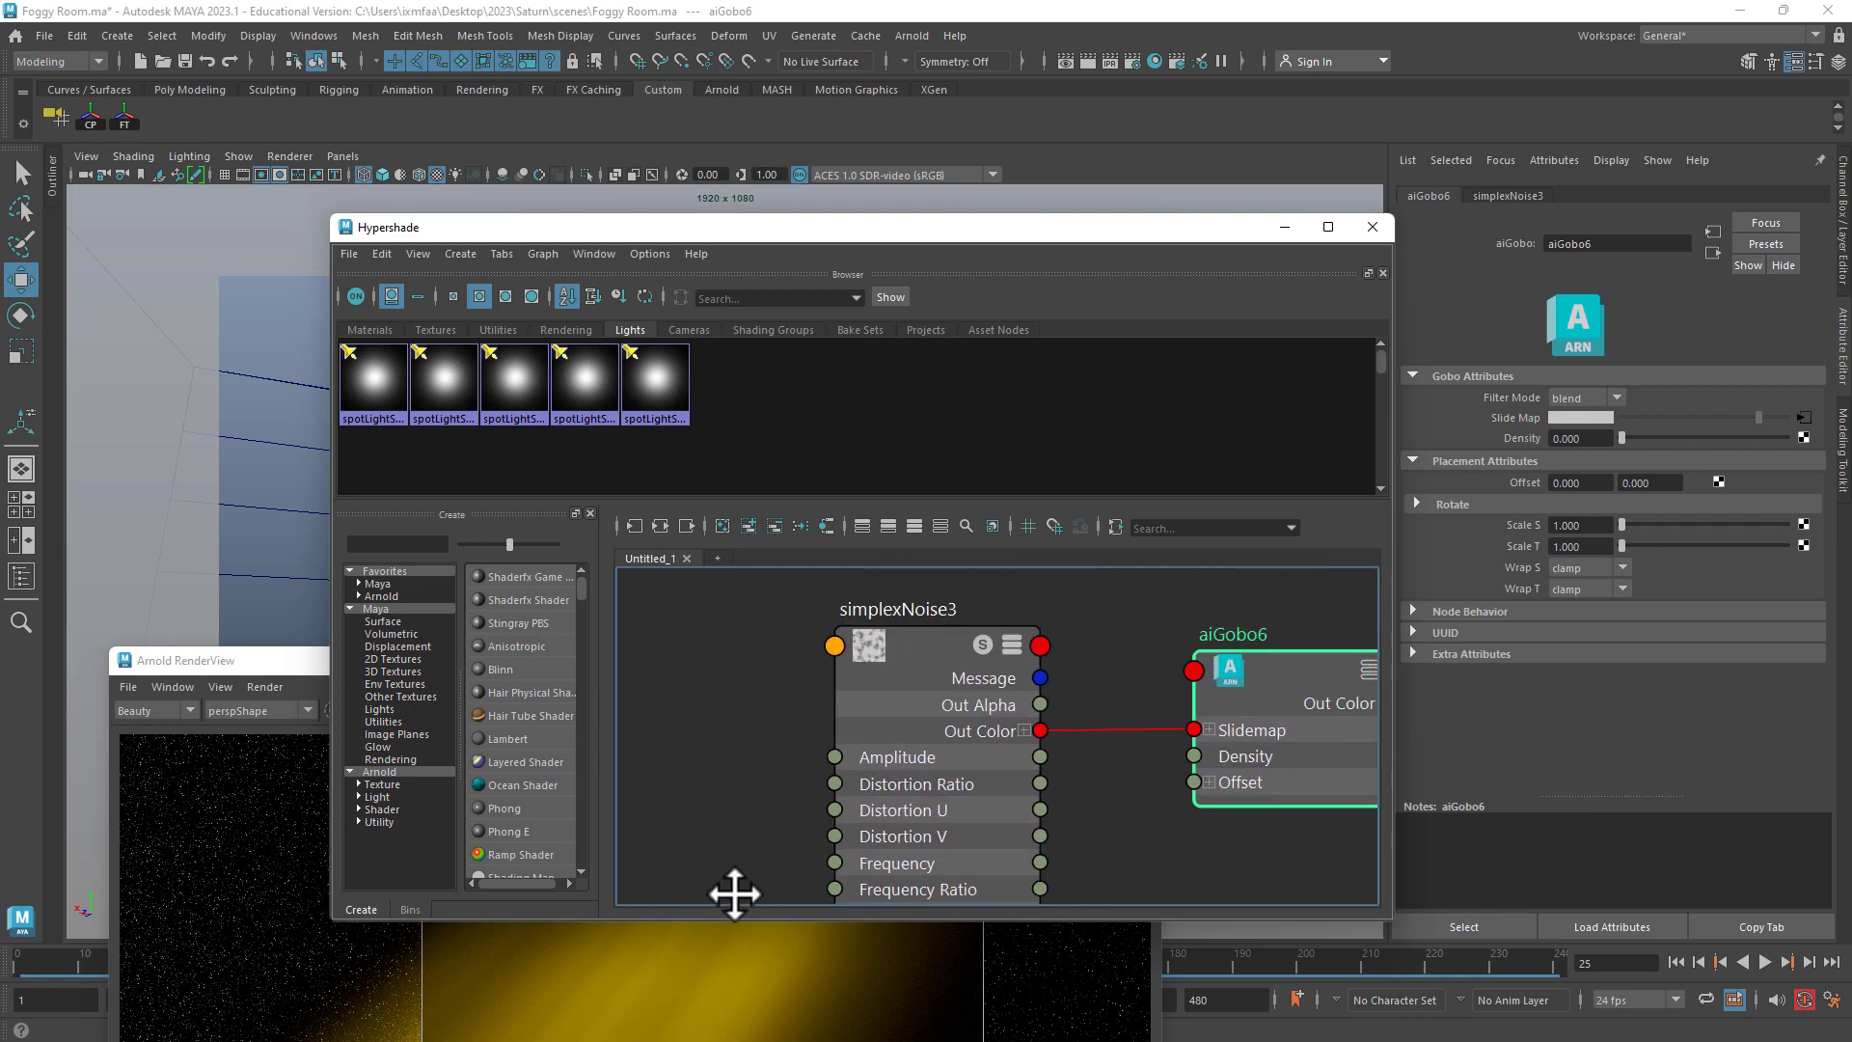
left_click(926, 663)
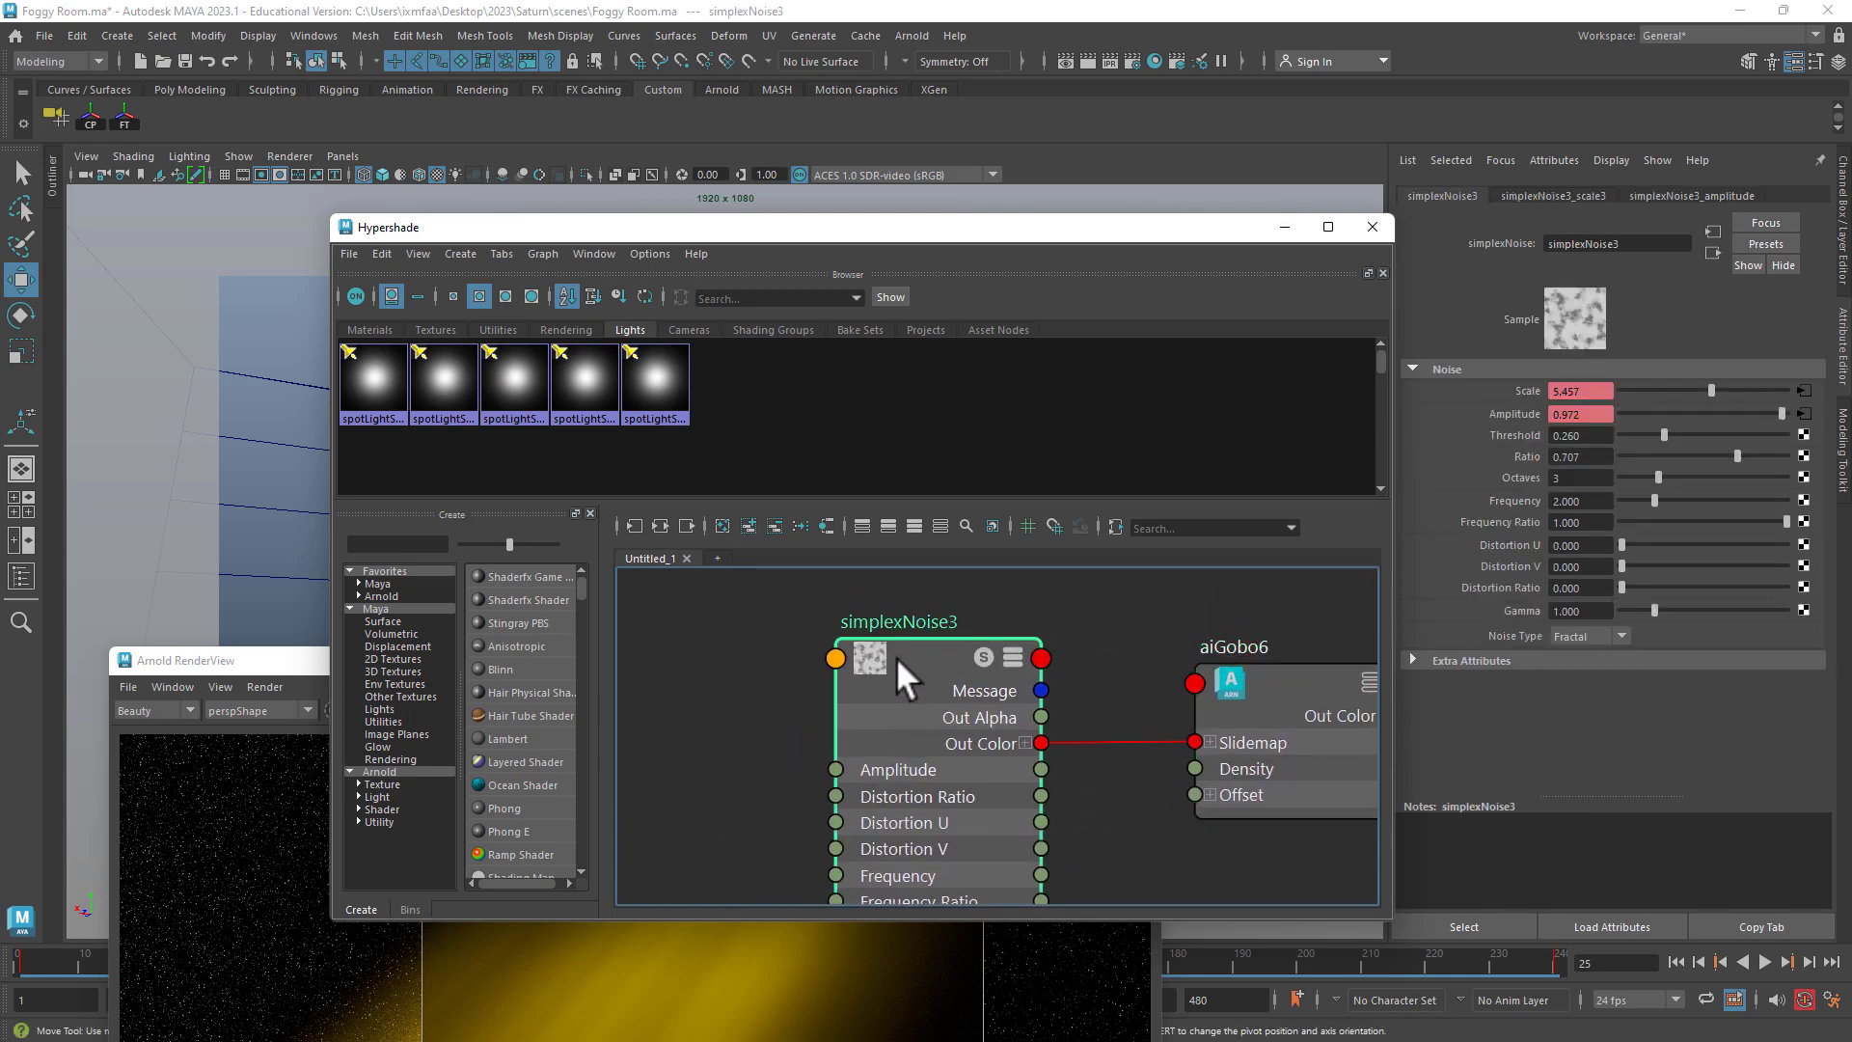
left_click_drag(281, 665, 310, 131)
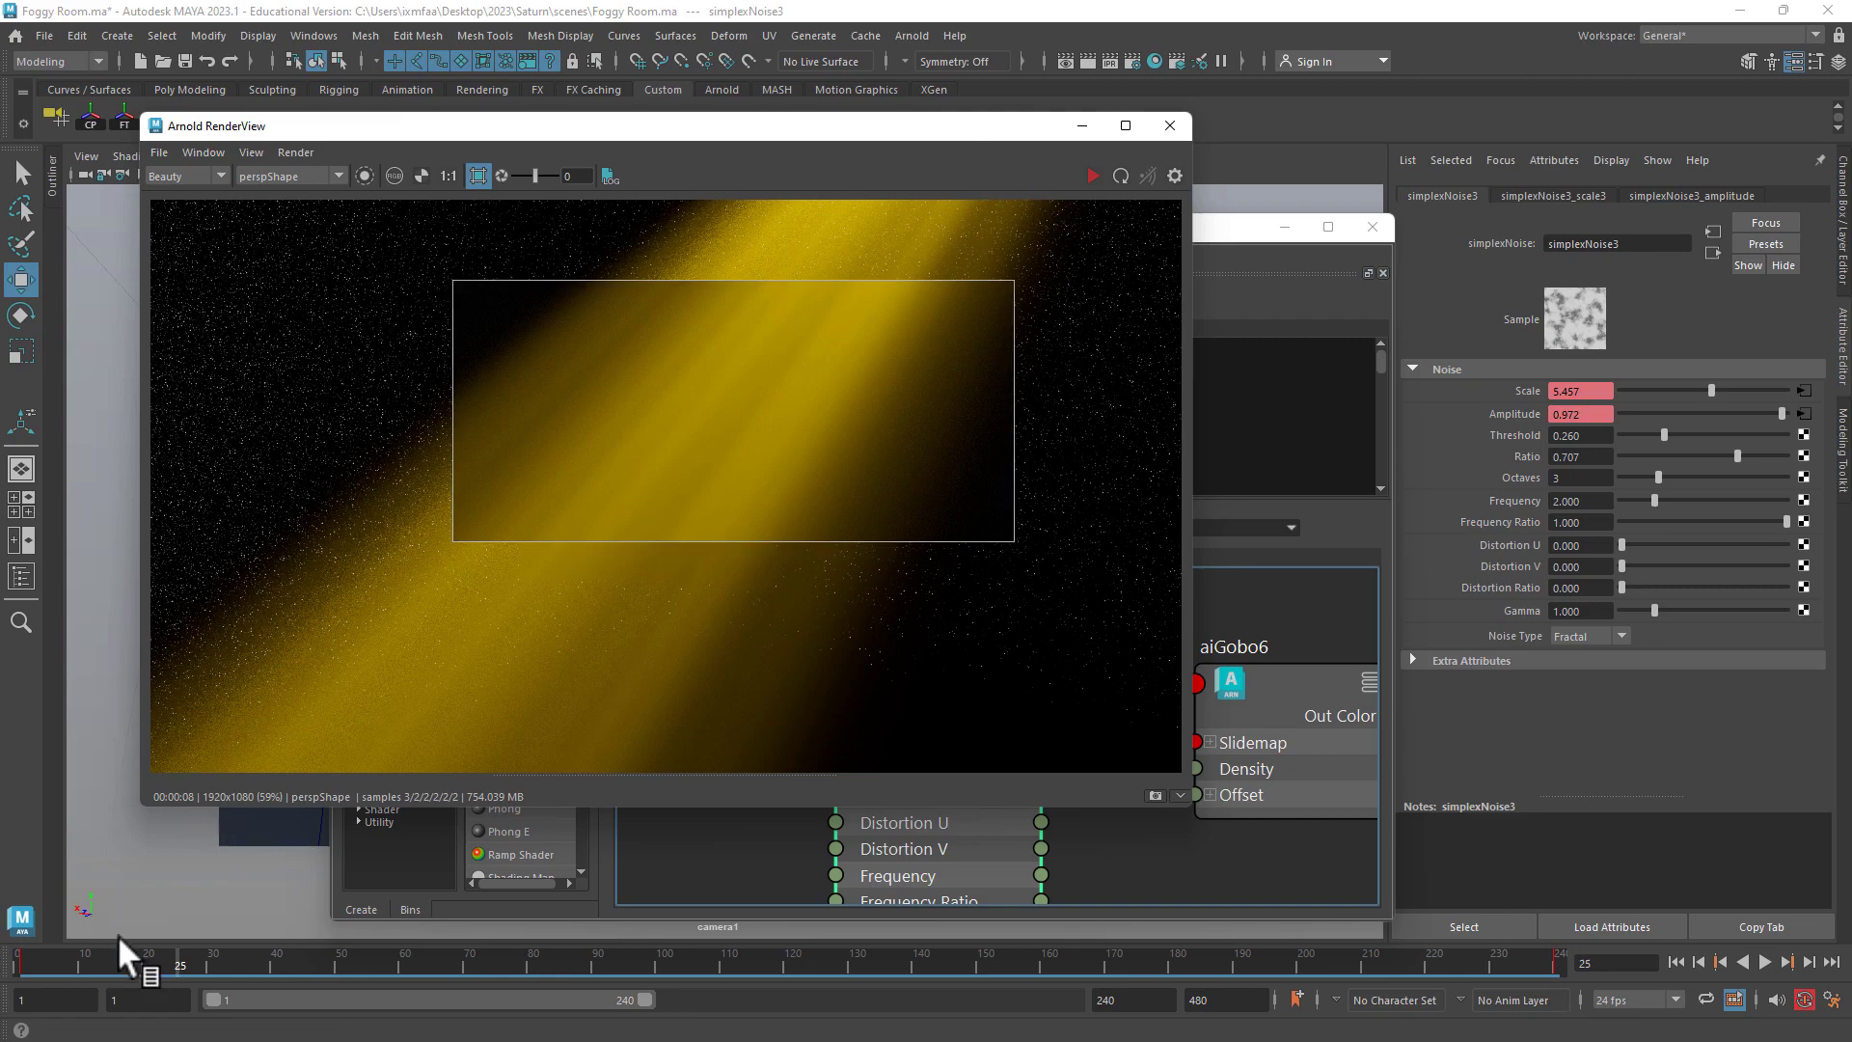
- Close Hypershade and switch the viewport panel to the Graph Editor
left_click_drag(1241, 227, 1041, 227)
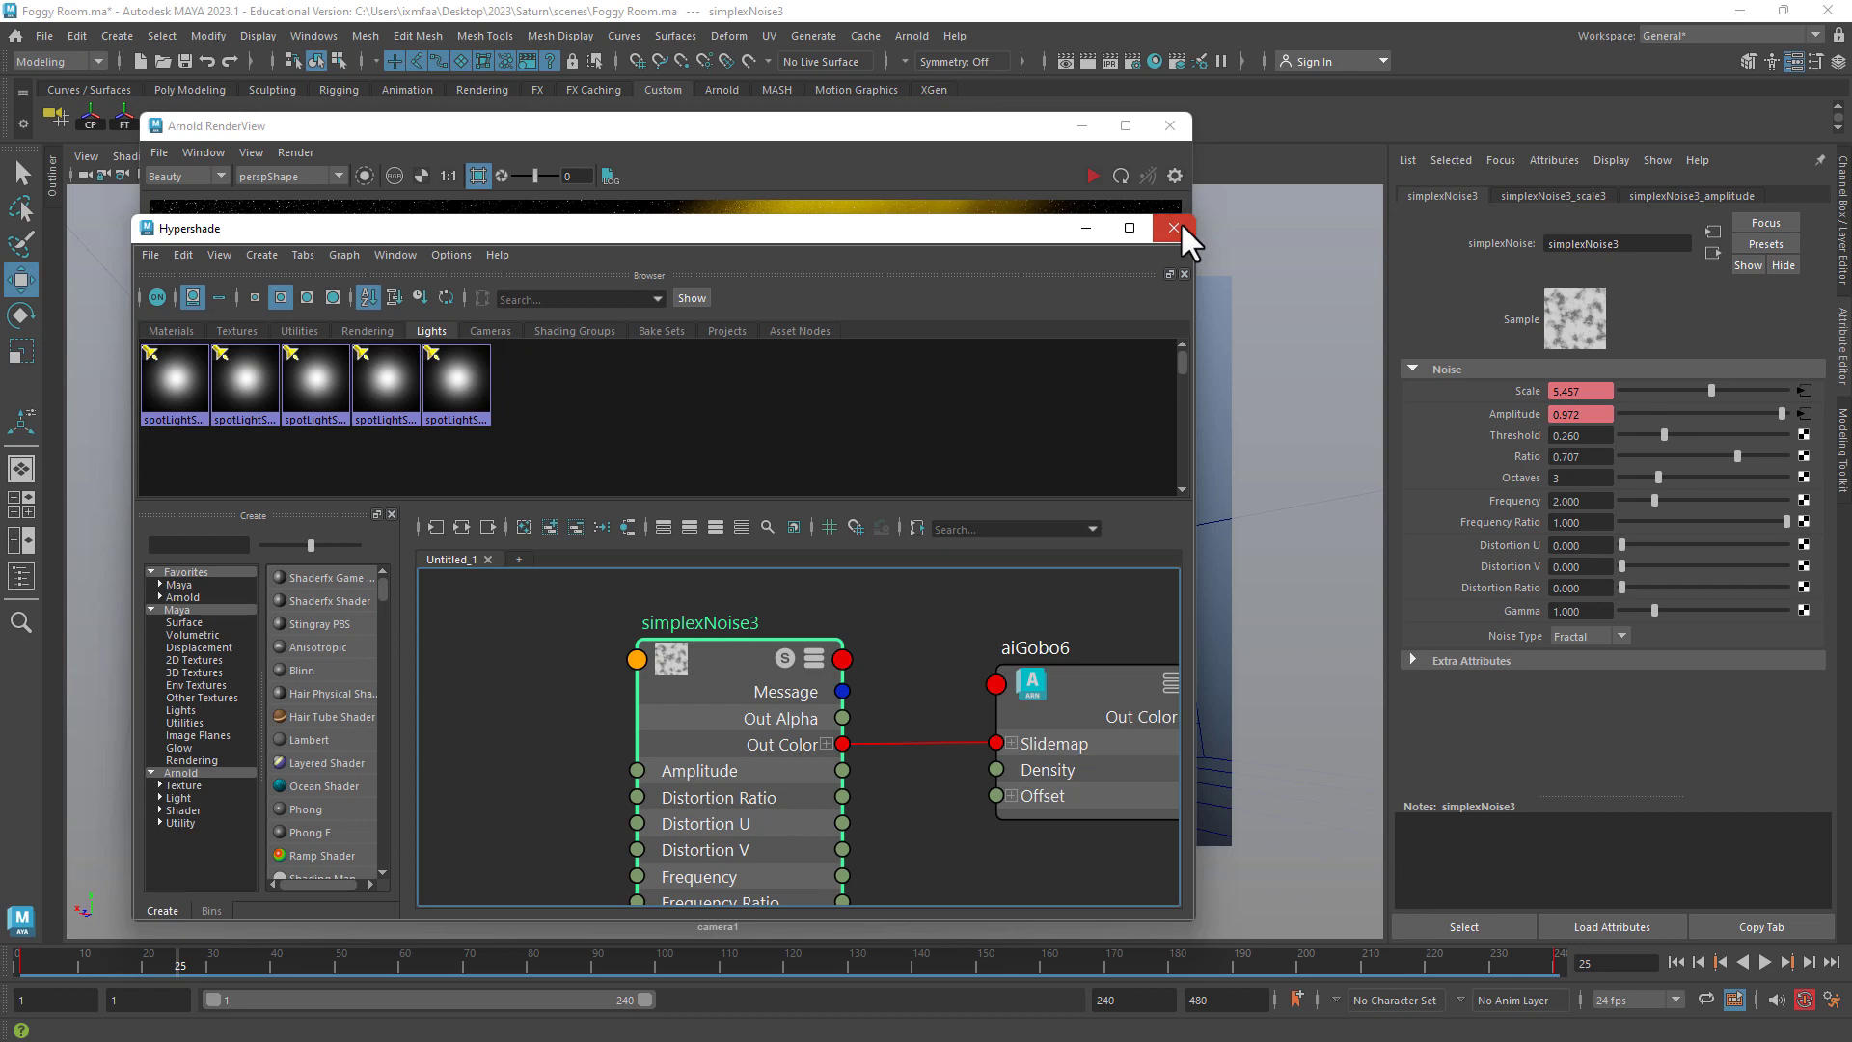
left_click(1179, 228)
left_click_drag(1008, 131, 1058, 298)
left_click(343, 144)
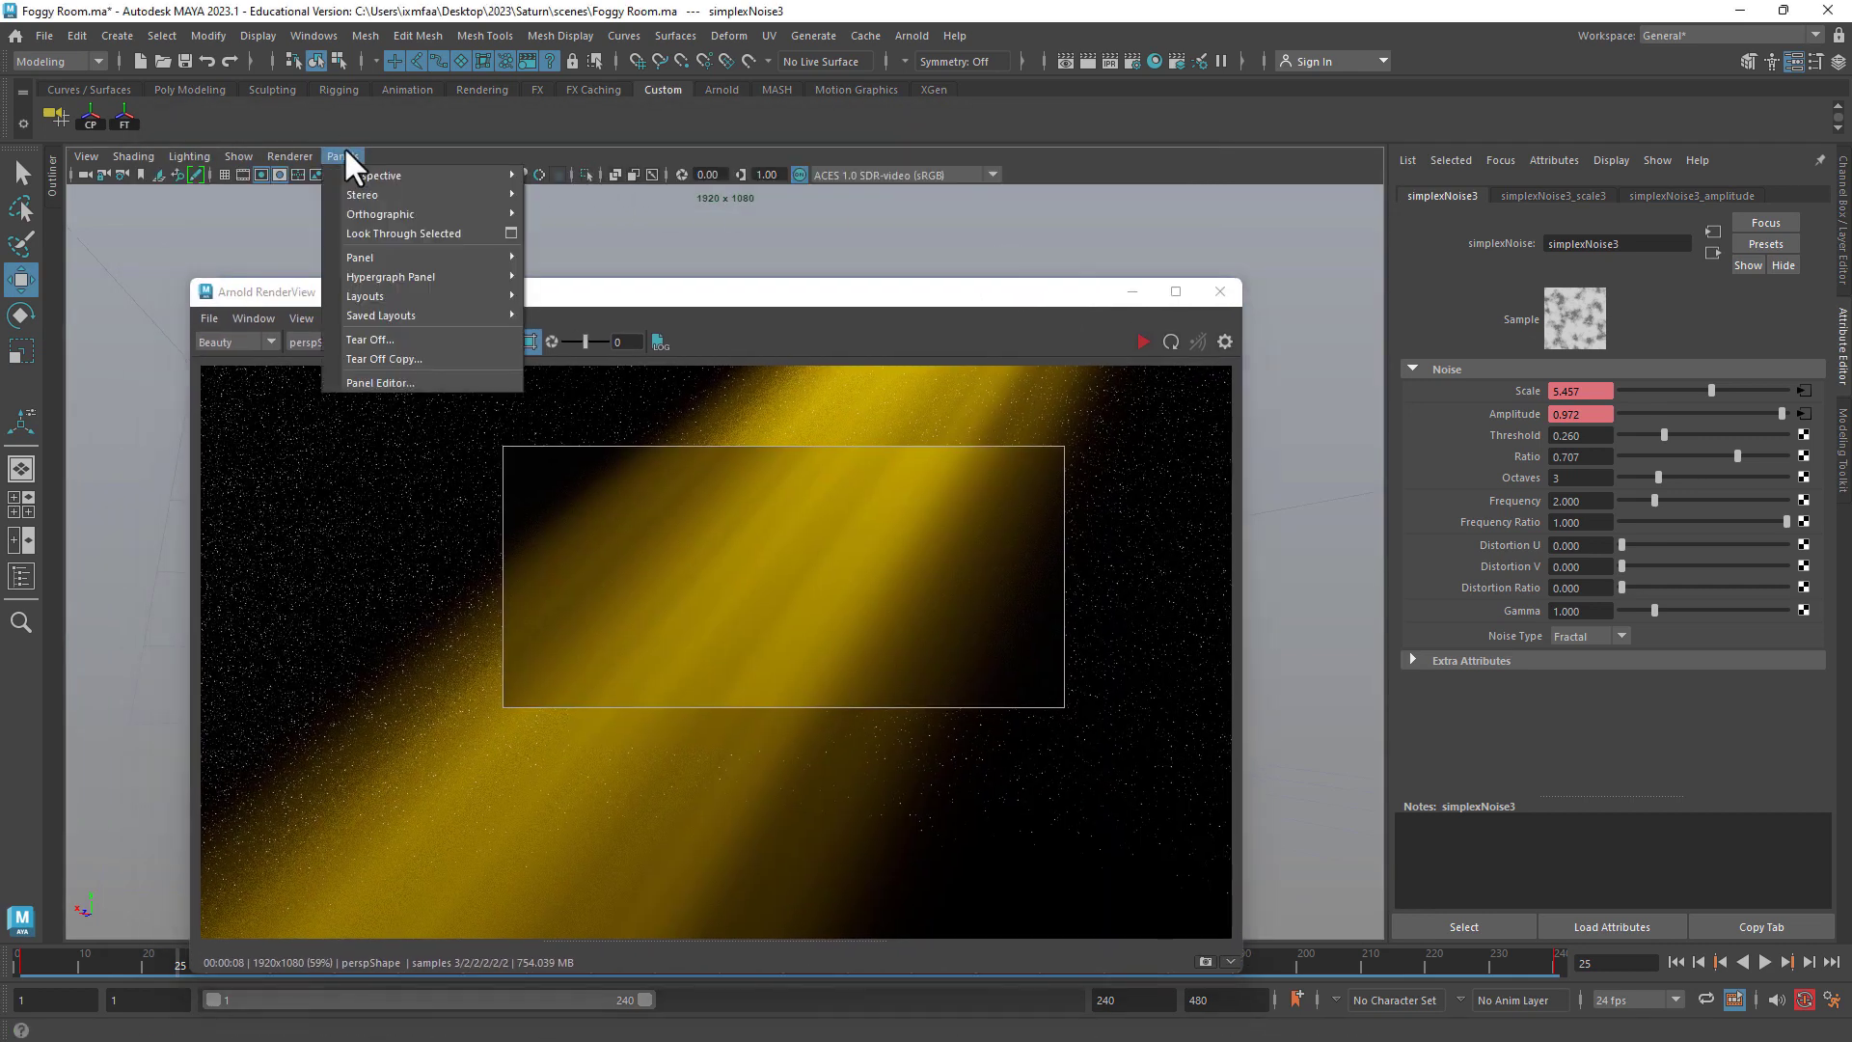
mouse_move(482, 259)
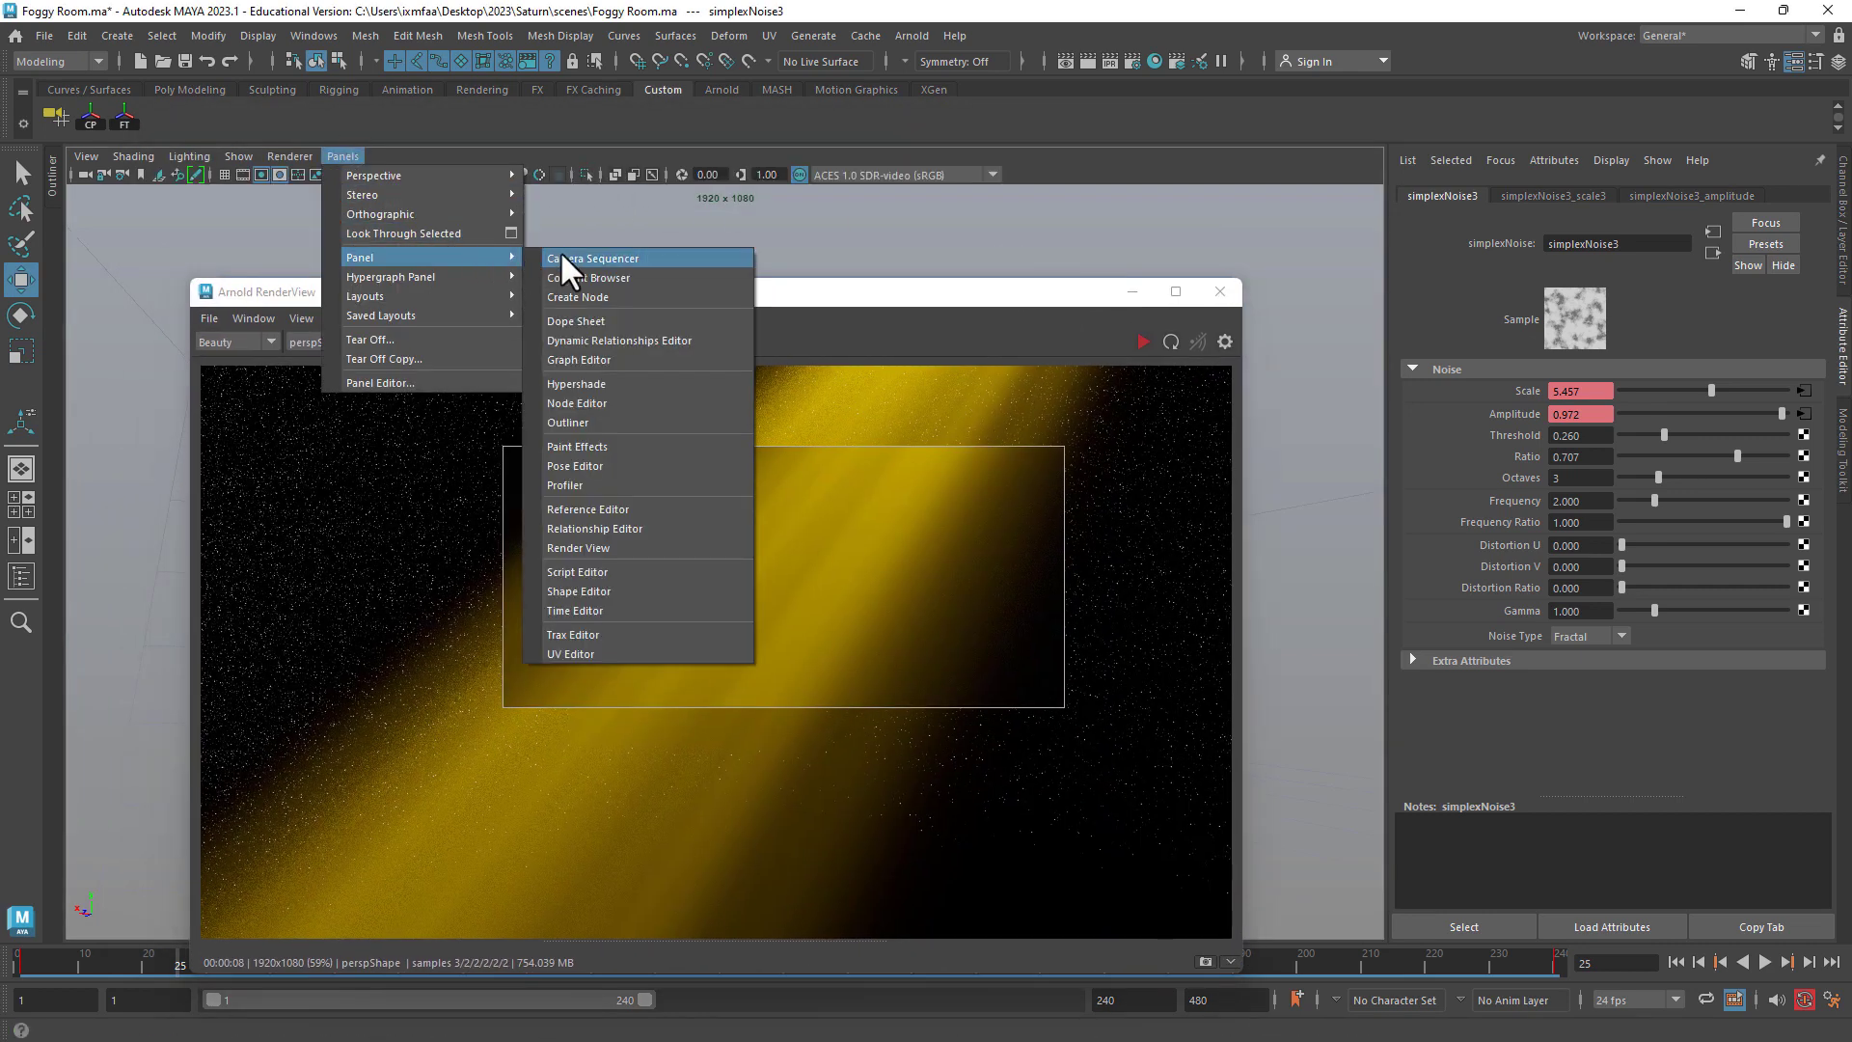
left_click(617, 359)
left_click_drag(673, 290, 588, 905)
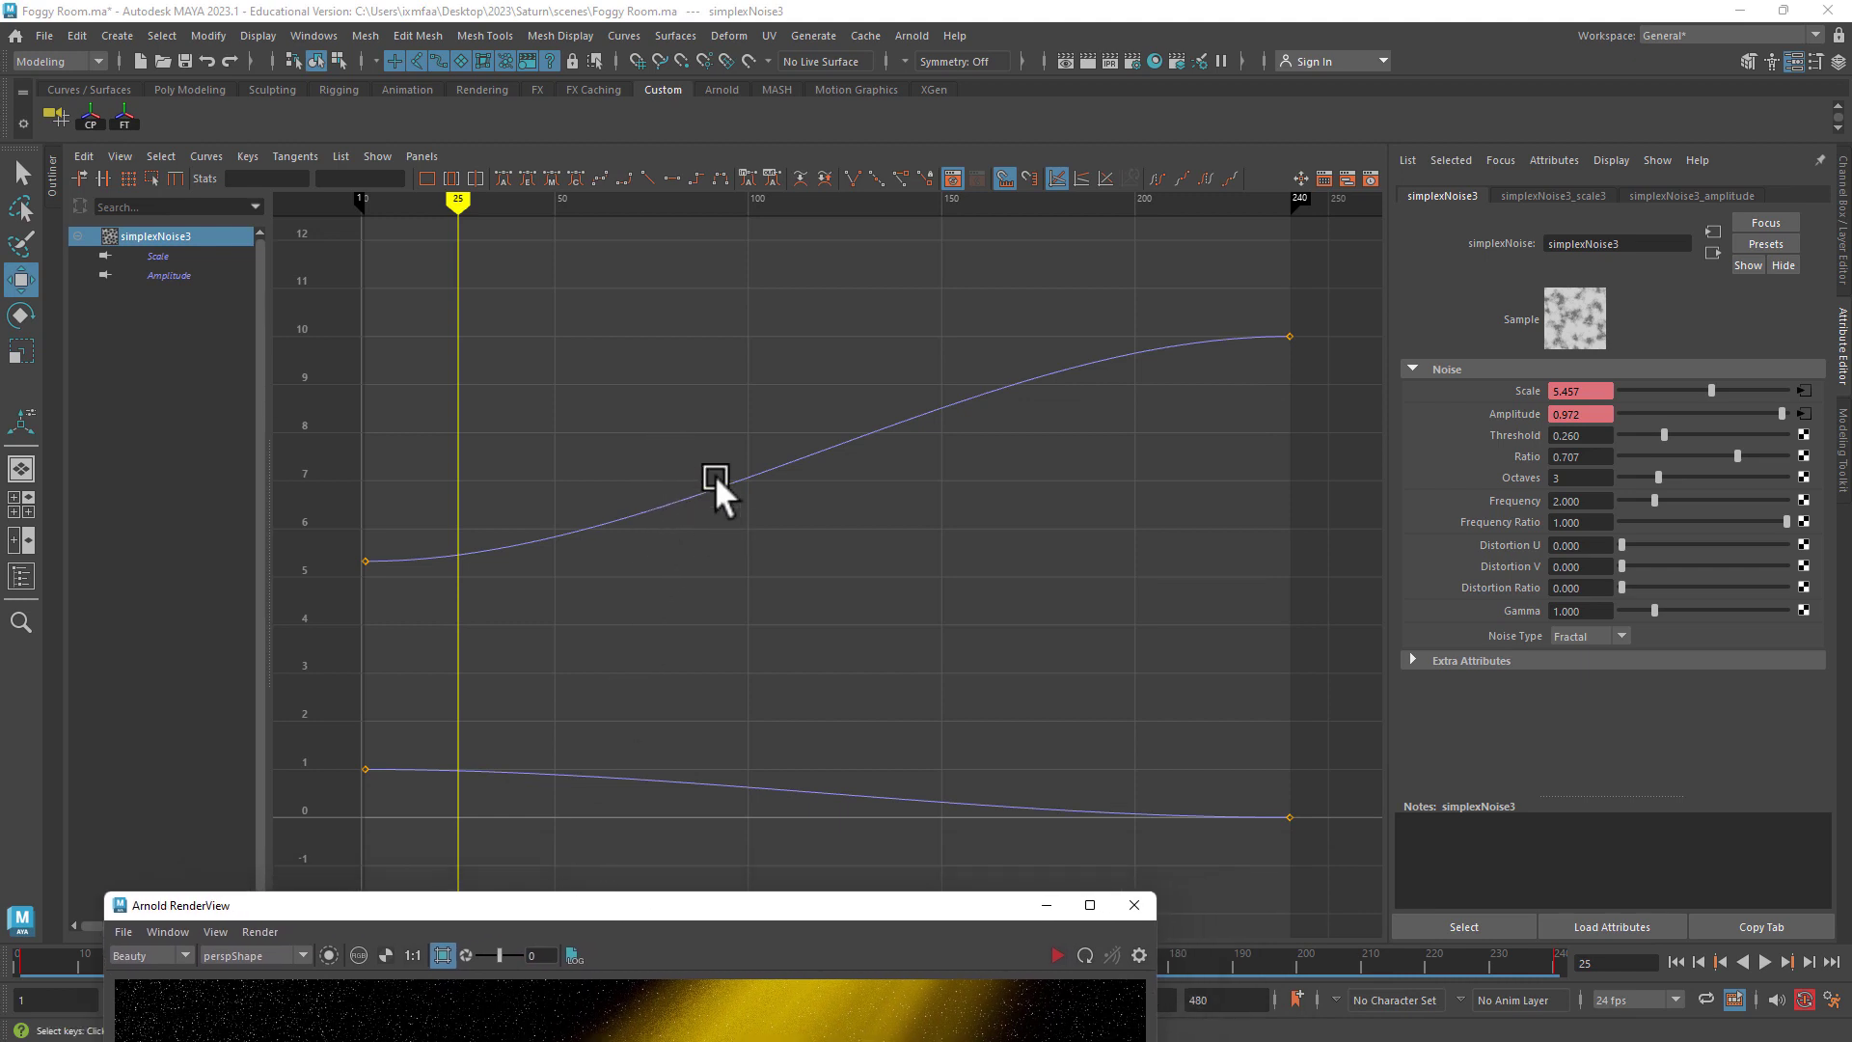
- Tilt the Scale curve's first-key out tangent so frame 25 reads 5.533
left_click(745, 475)
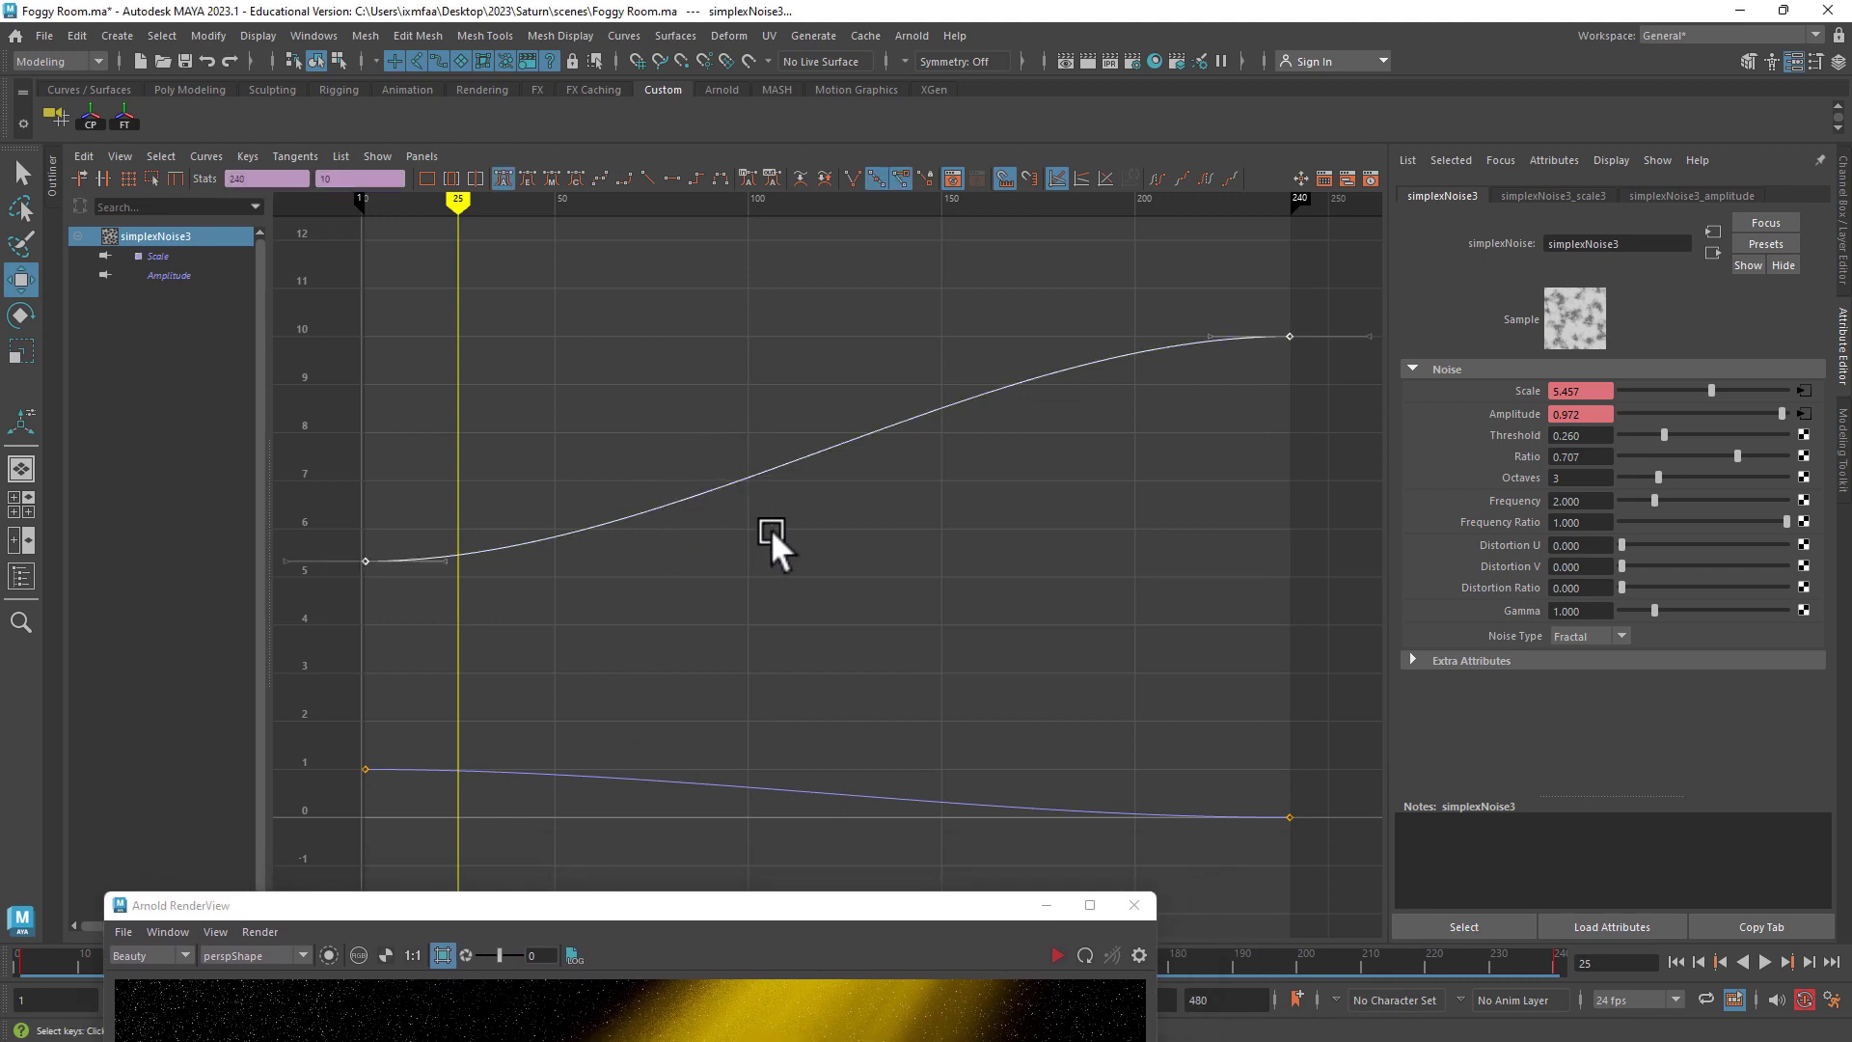
left_click(446, 559)
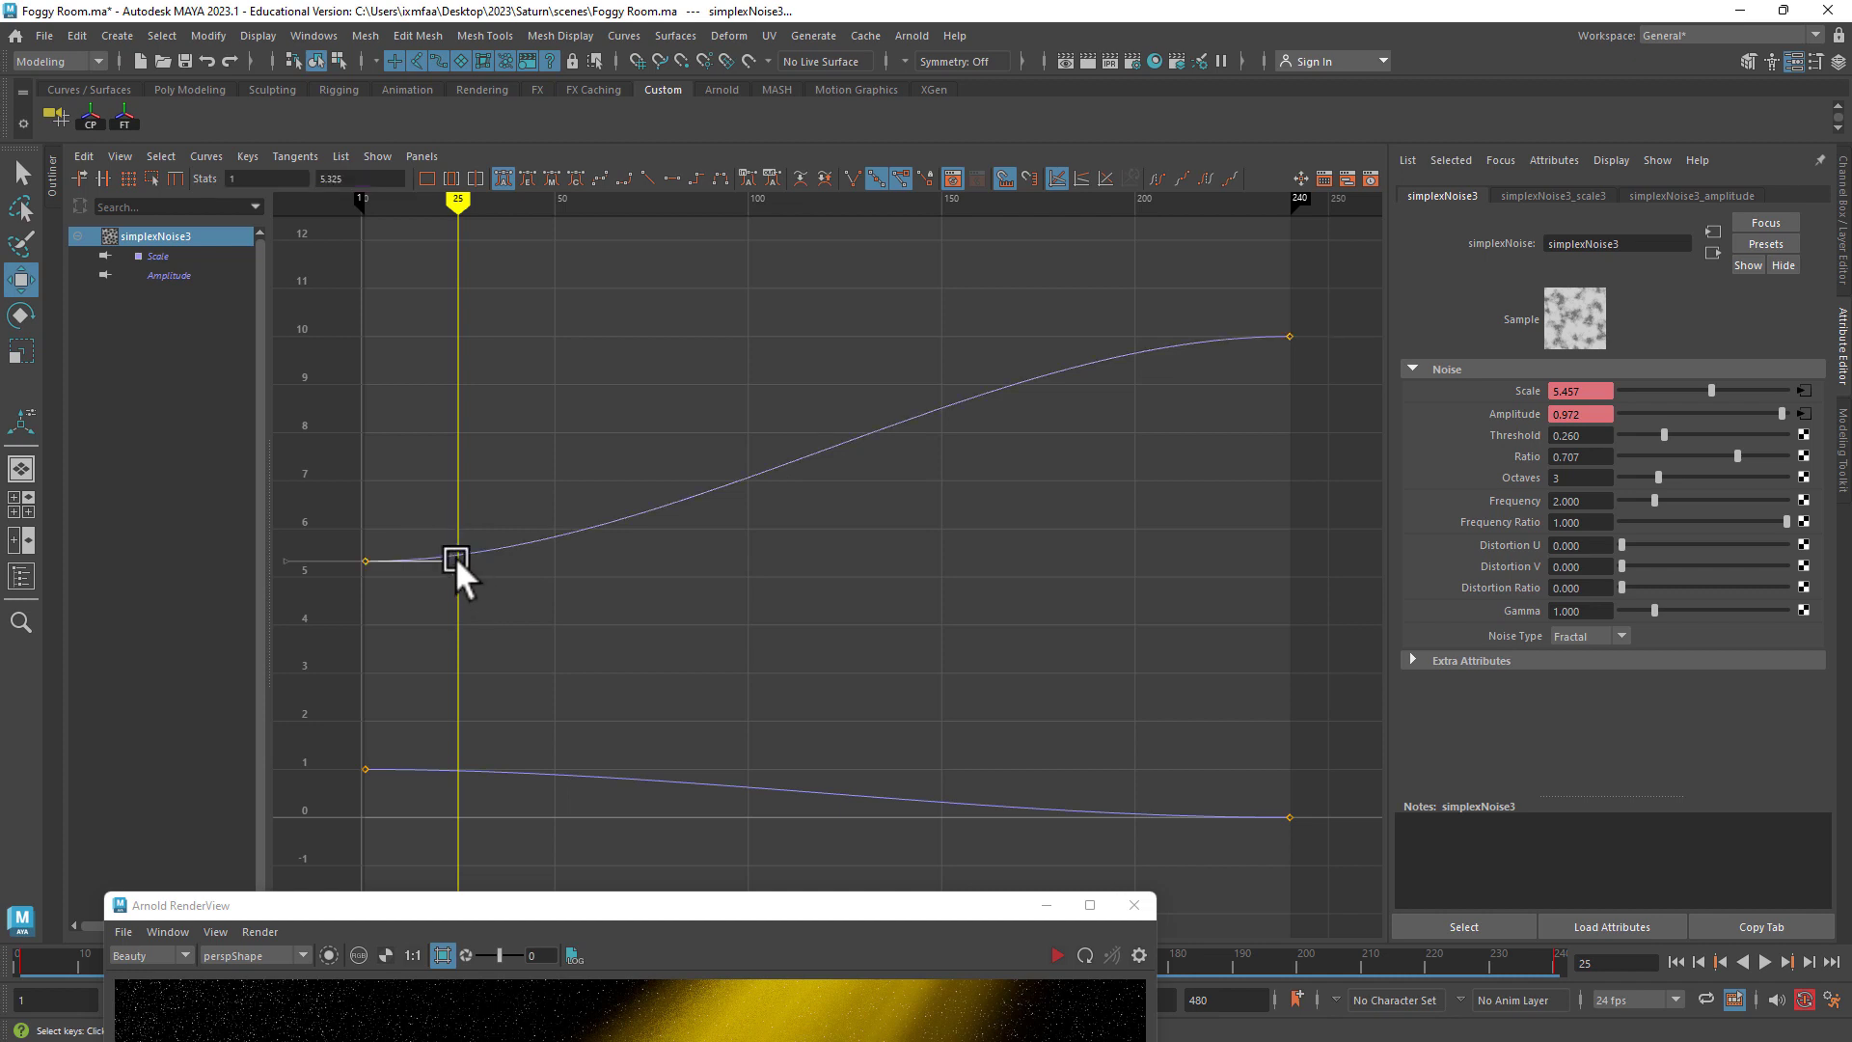
left_click_drag(454, 567, 1011, 524)
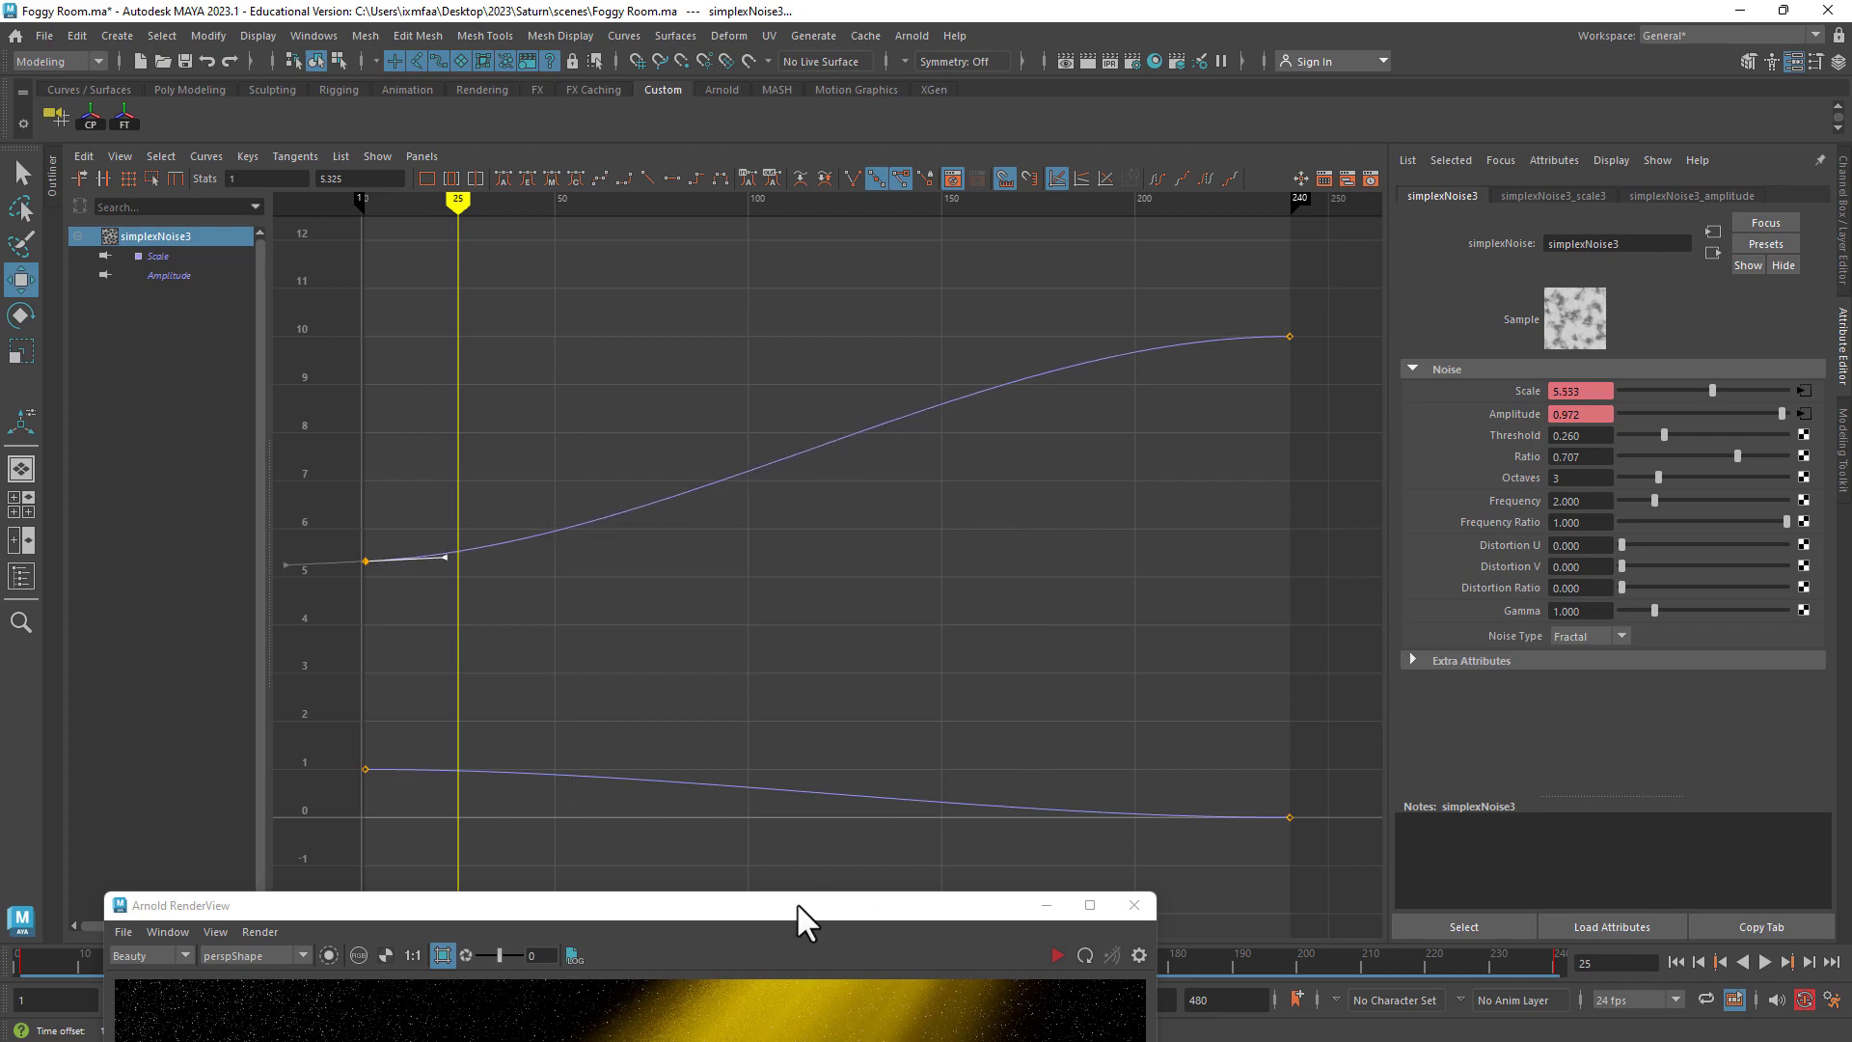
left_click_drag(797, 901, 101, 263)
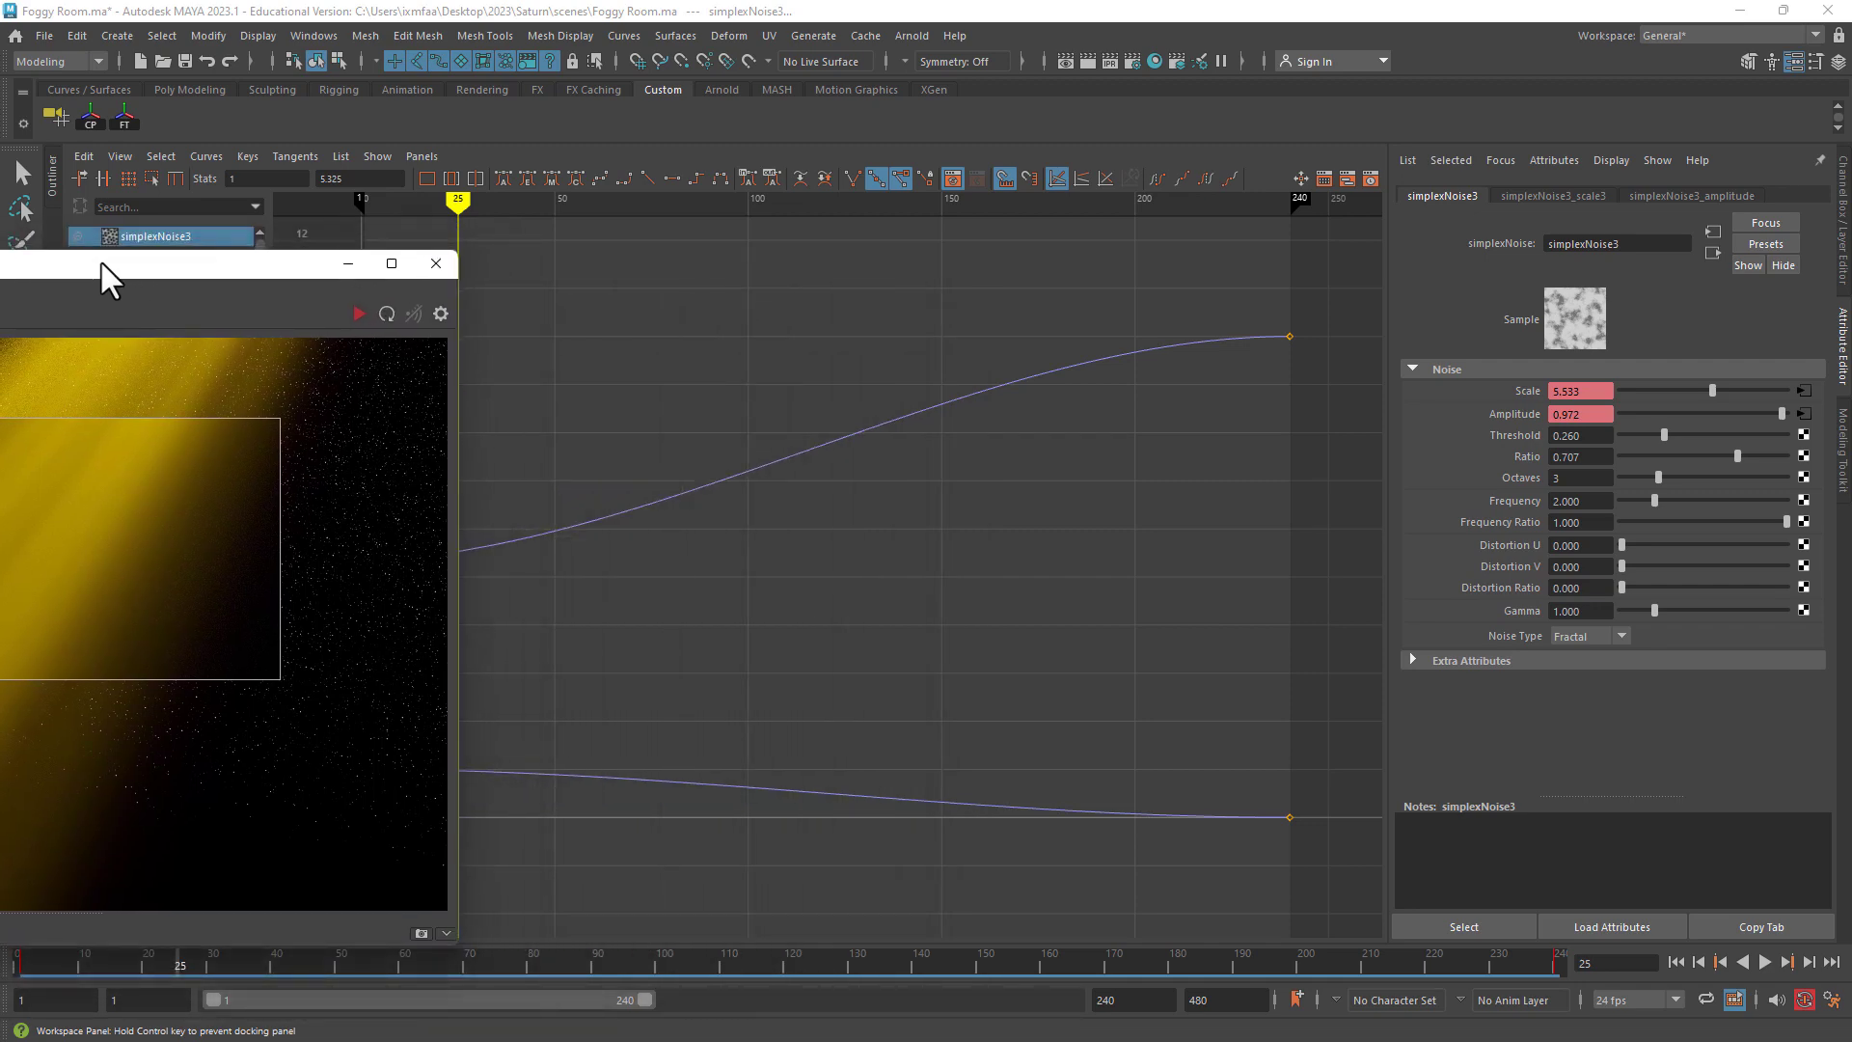
left_click_drag(228, 266, 133, 269)
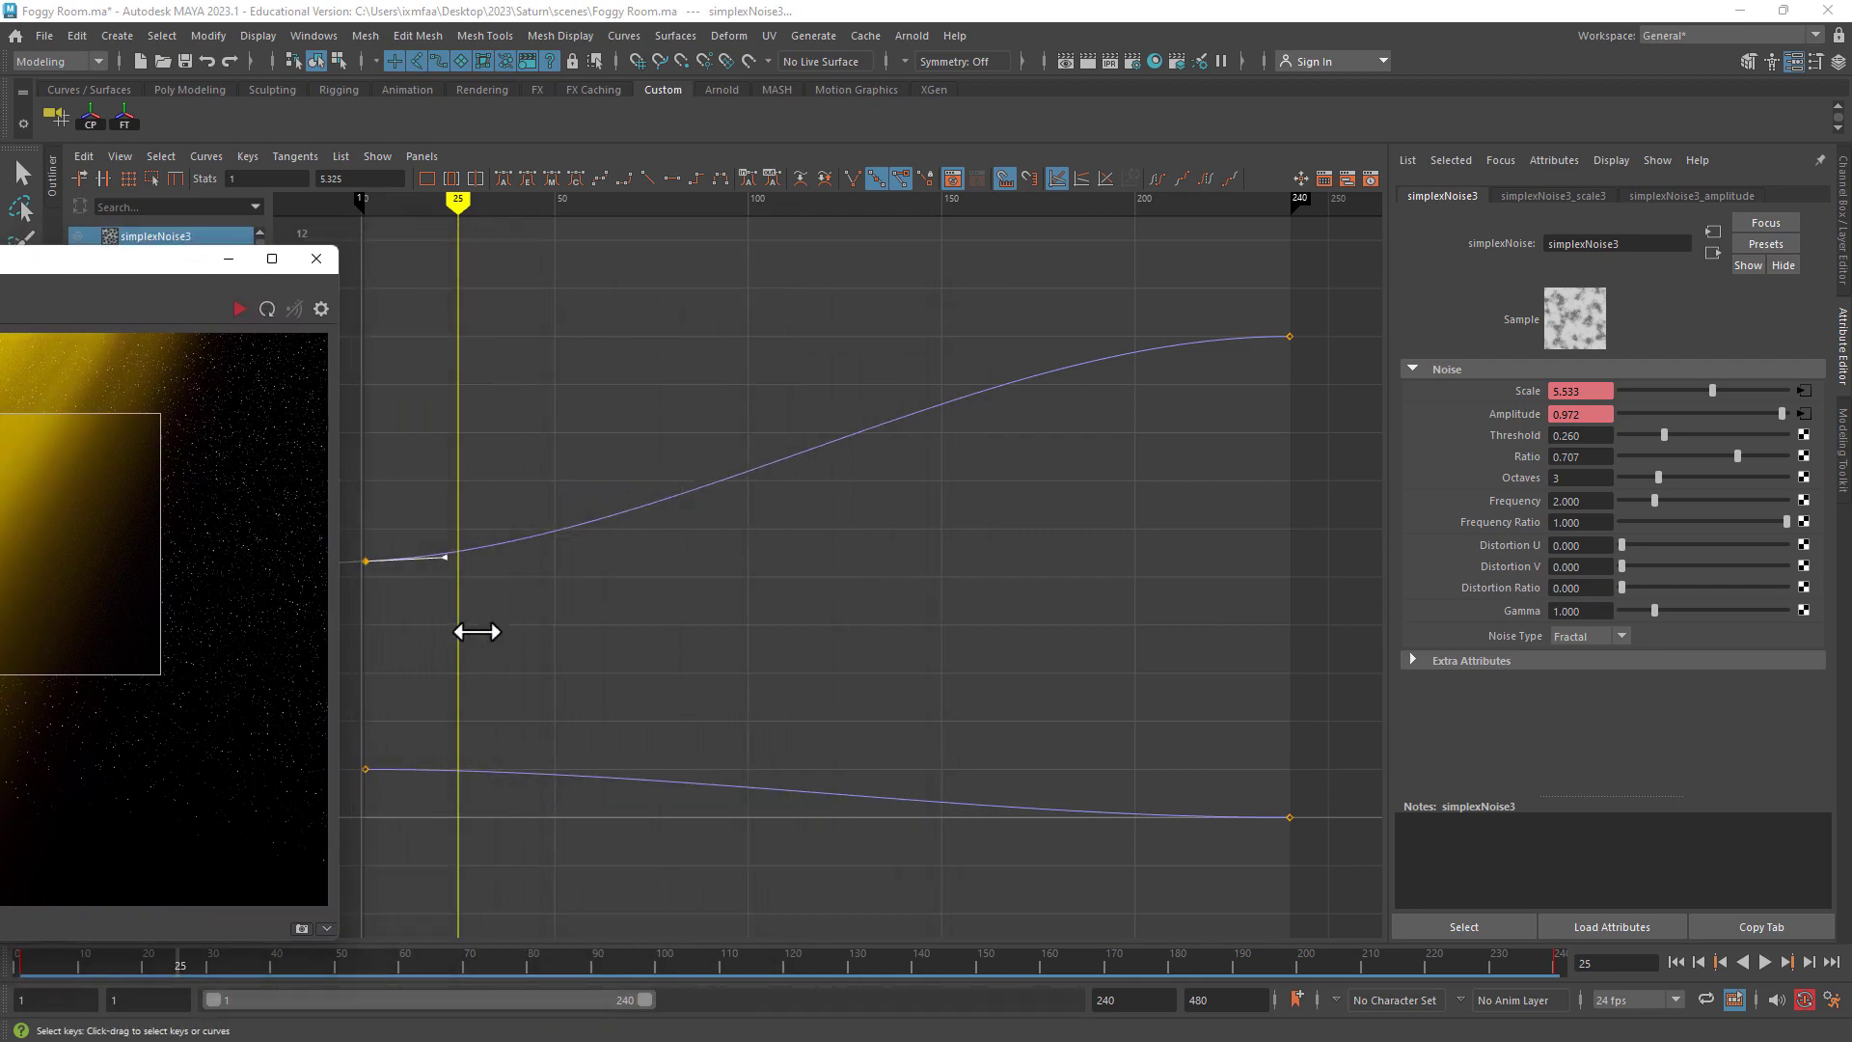
- Key Scale (4.970) and Amplitude at frame 106, then raise the middle Amplitude key to about 1.5
left_click(525, 964)
left_click_drag(526, 965, 703, 965)
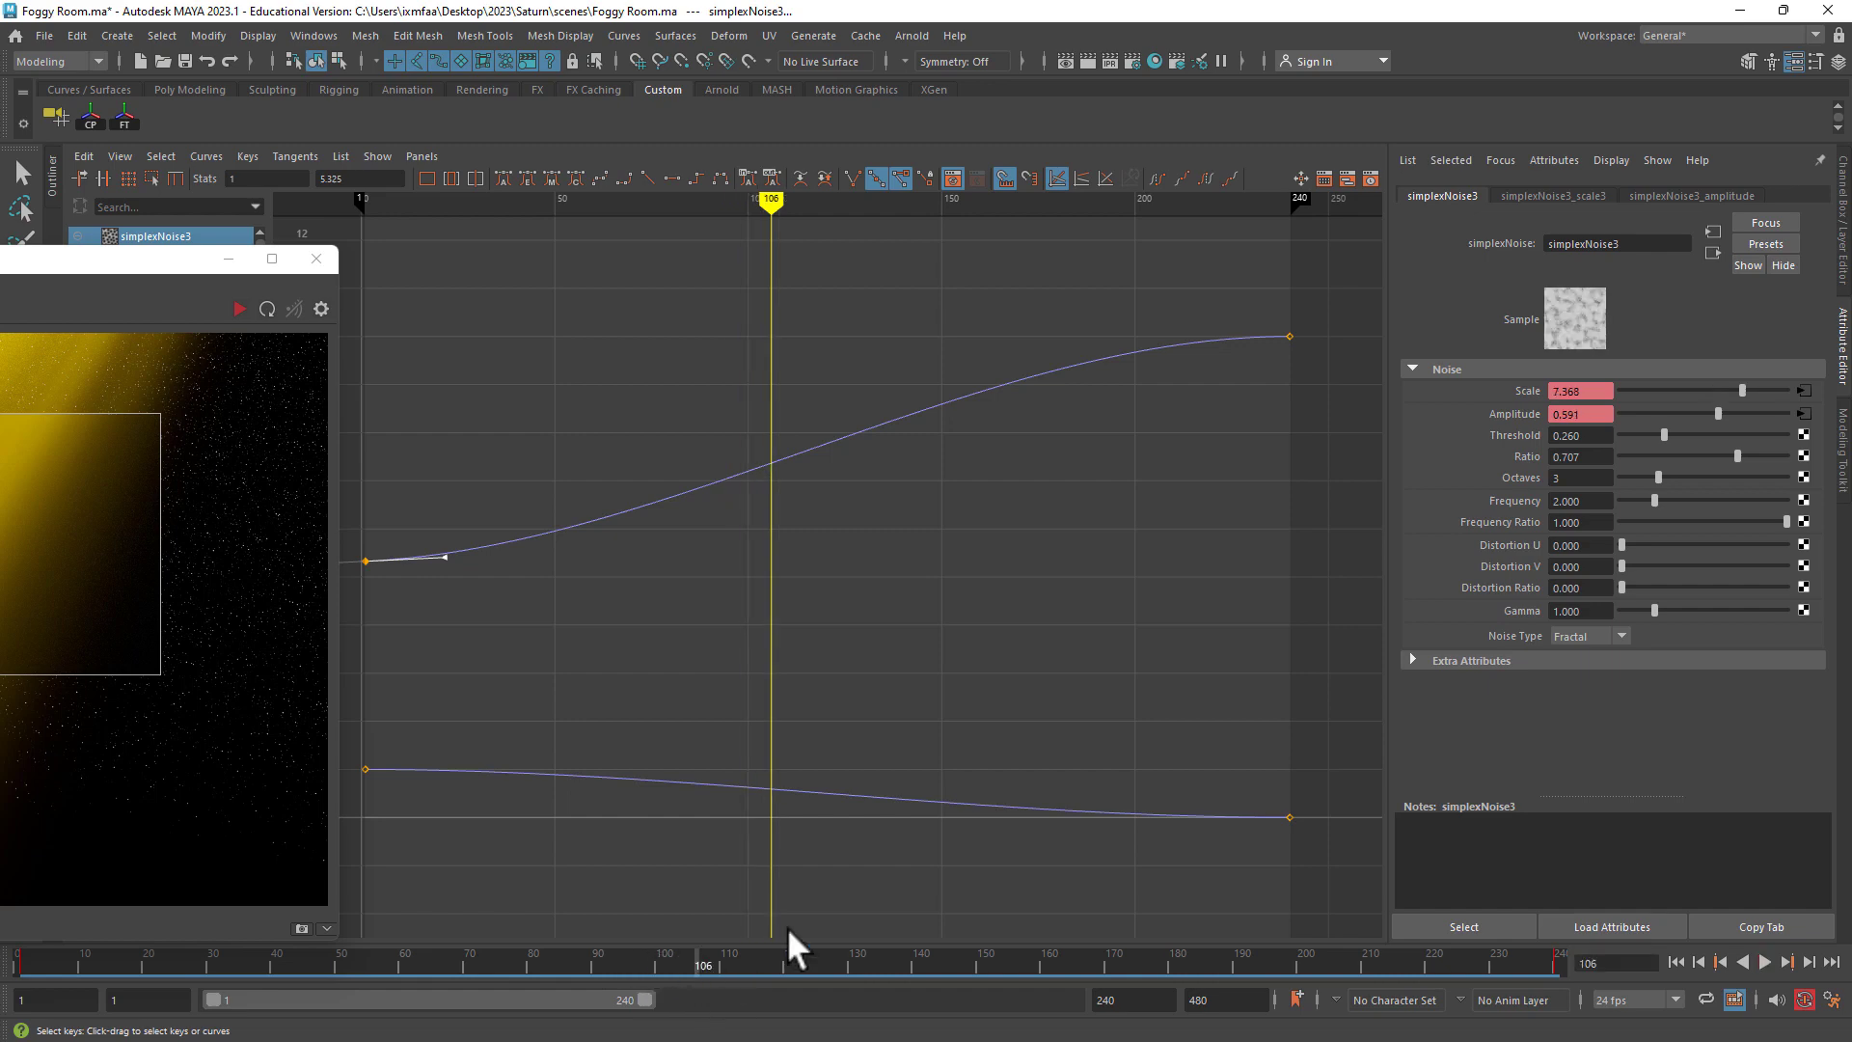
left_click_drag(1738, 389, 1697, 413)
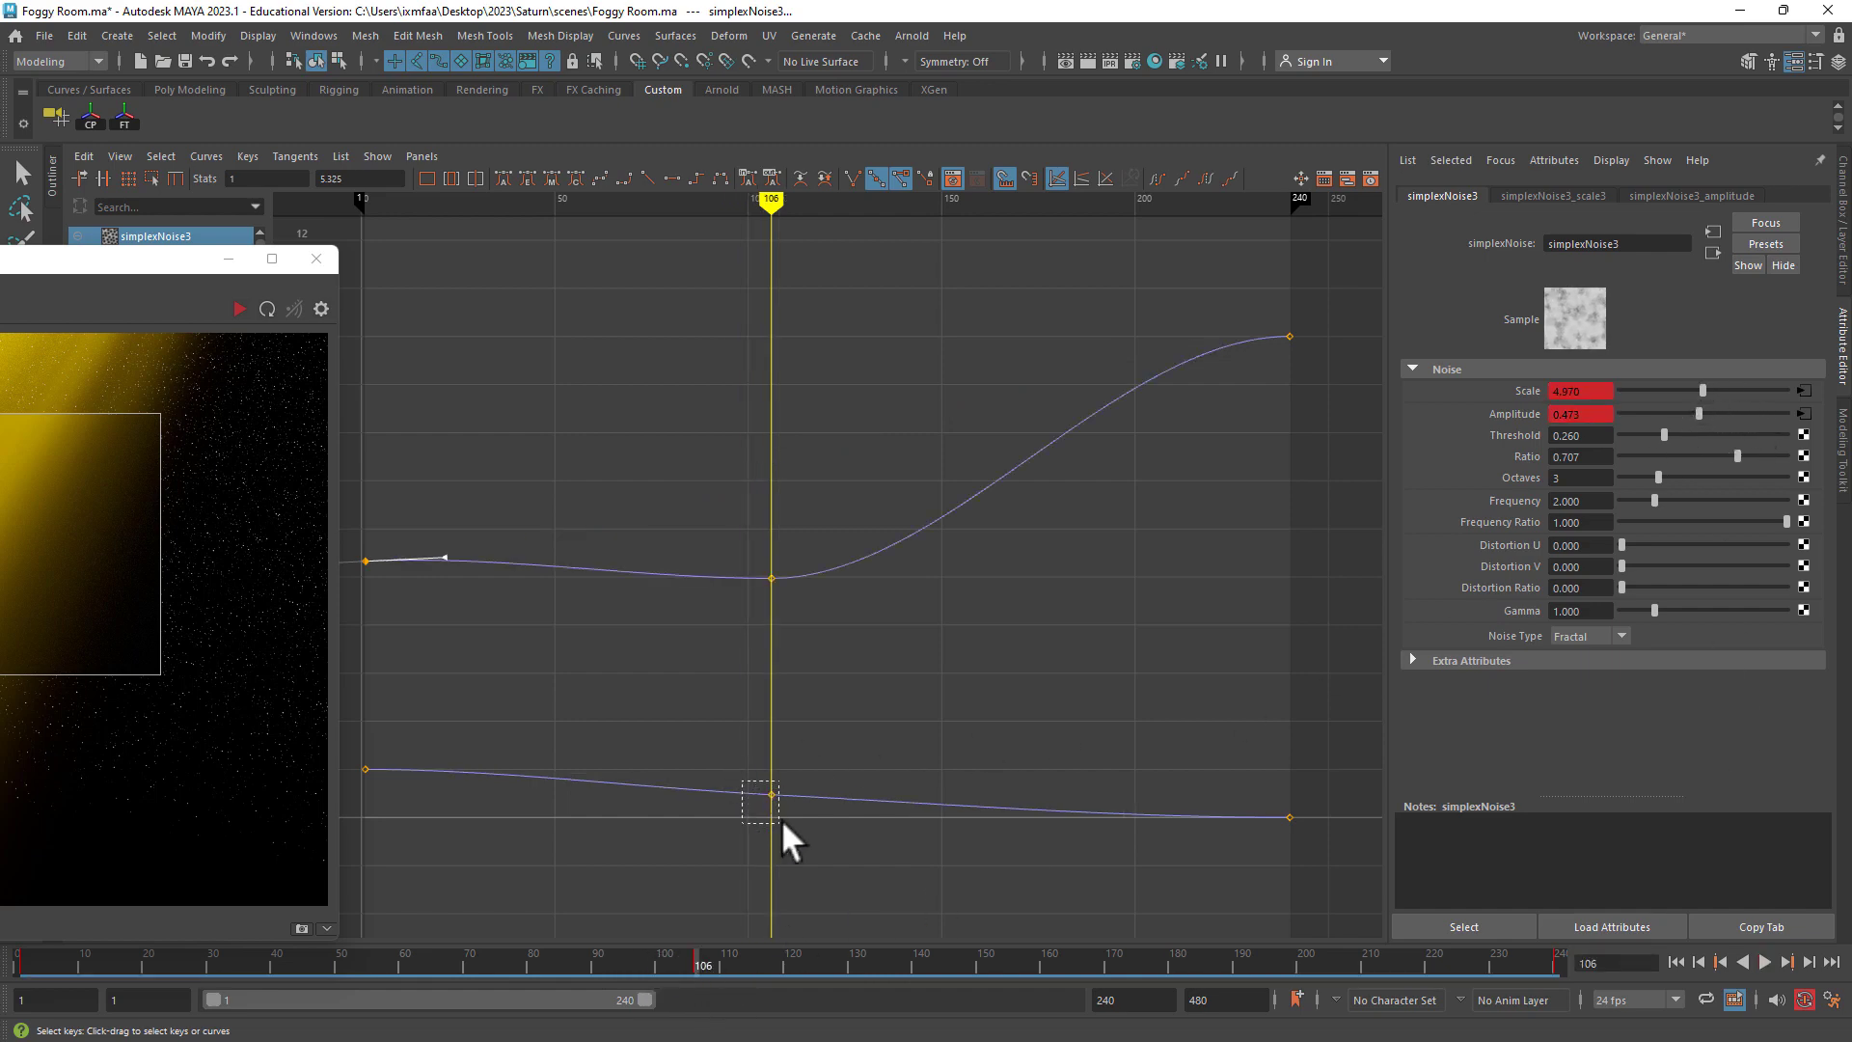
left_click_drag(784, 822, 784, 823)
middle_click_drag(782, 789, 794, 745)
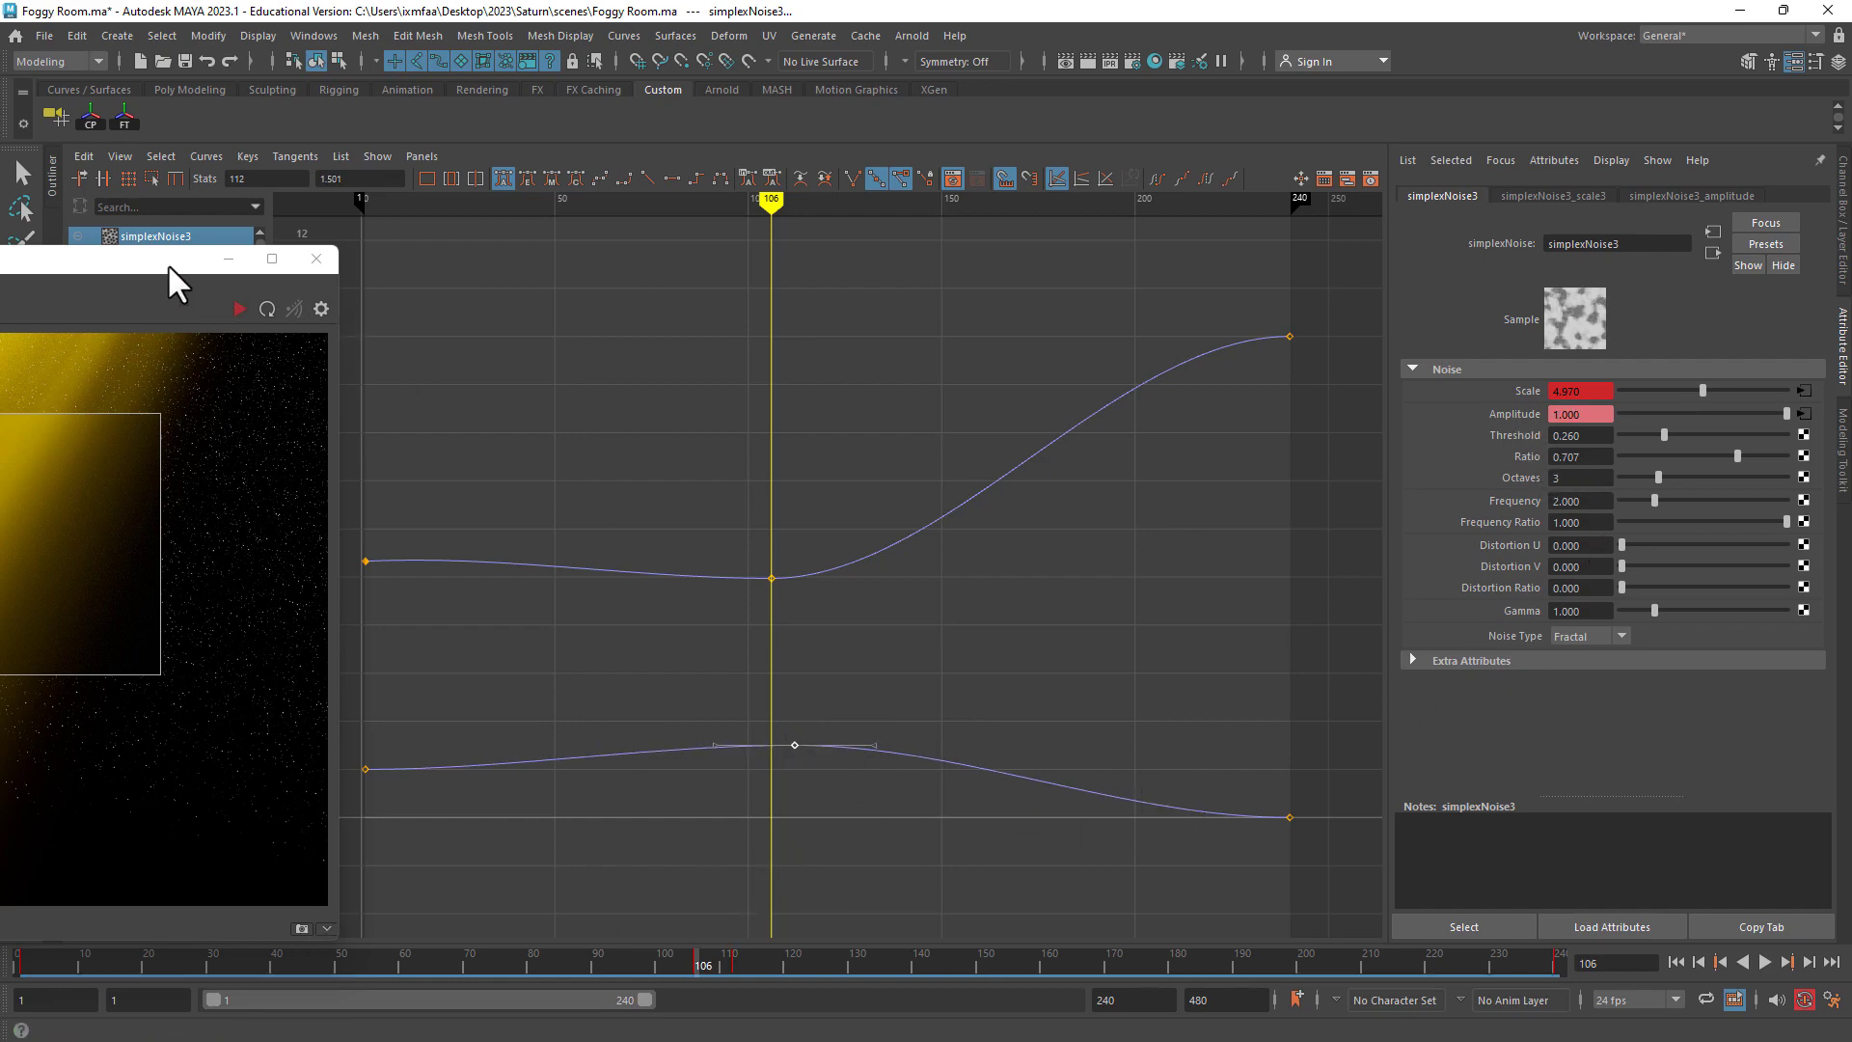
left_click_drag(164, 261, 33, 564)
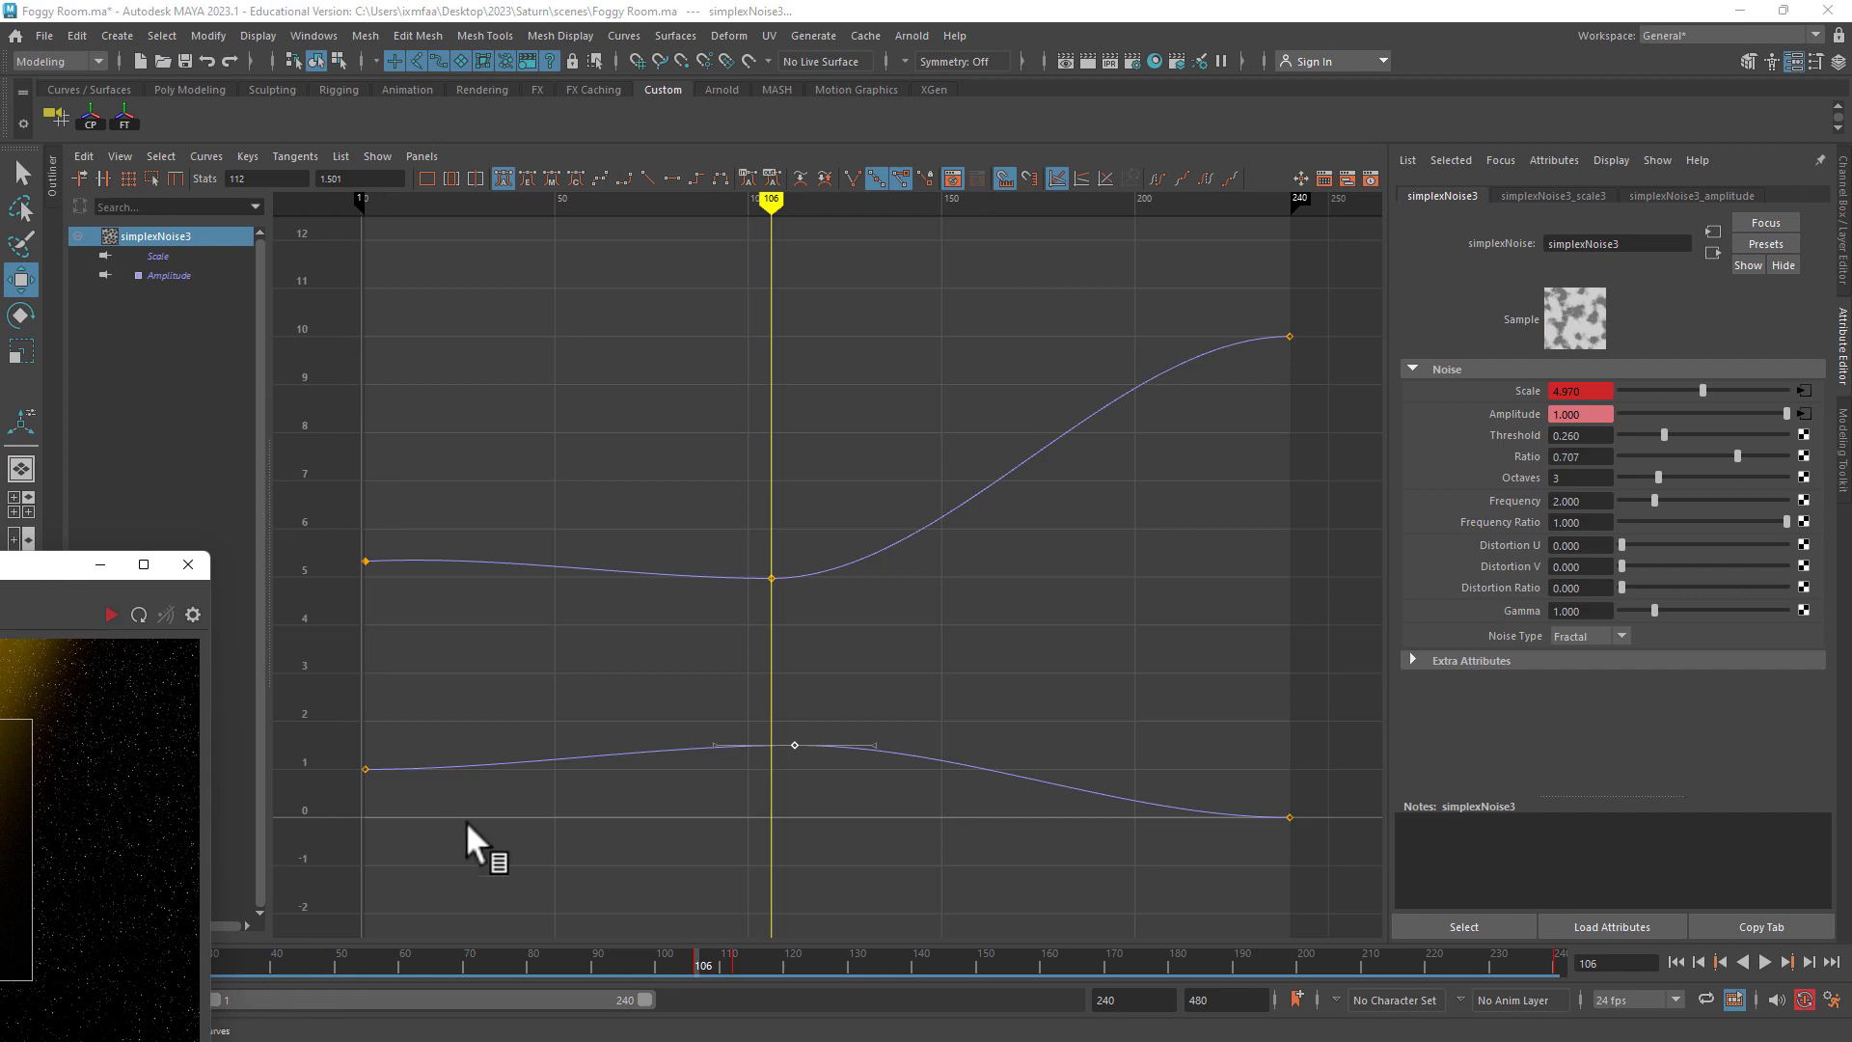
- Isolate the Amplitude curve and move its peak key to about 1.32 at frame 109
left_click(187, 254)
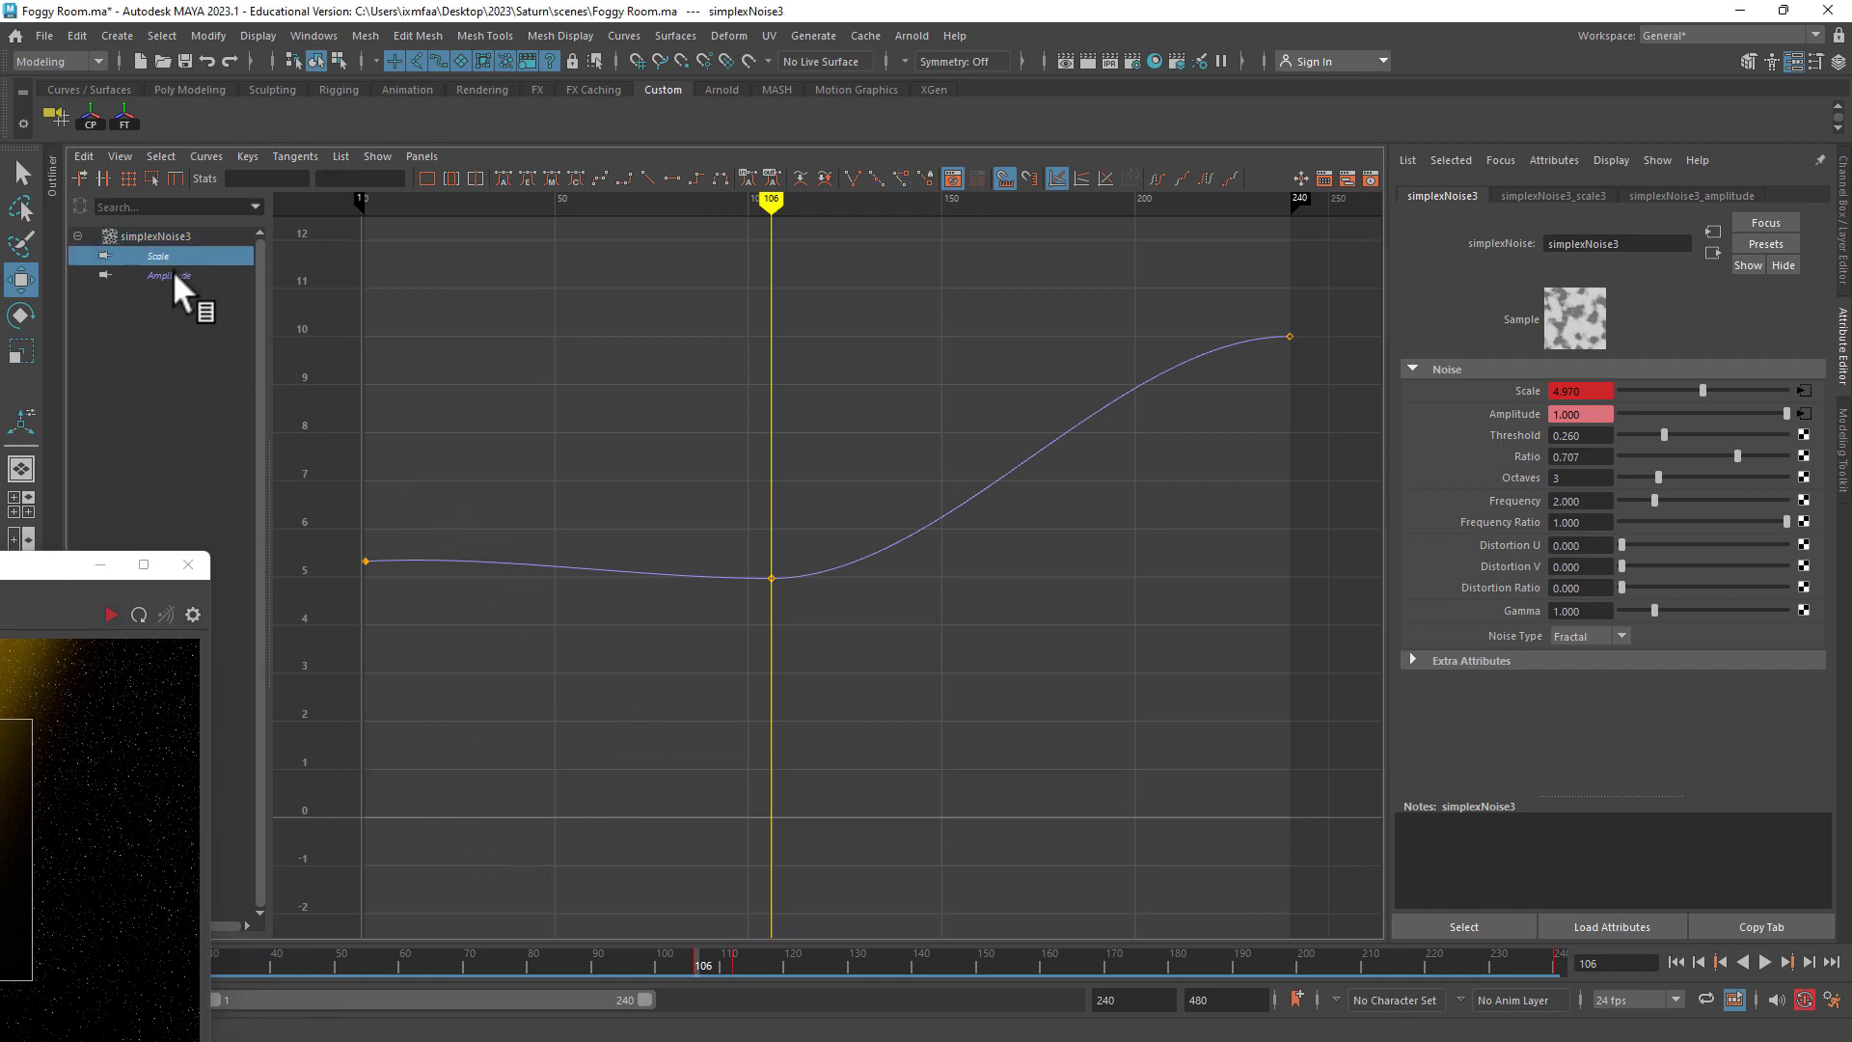
left_click(172, 274)
left_click_drag(785, 294, 905, 413)
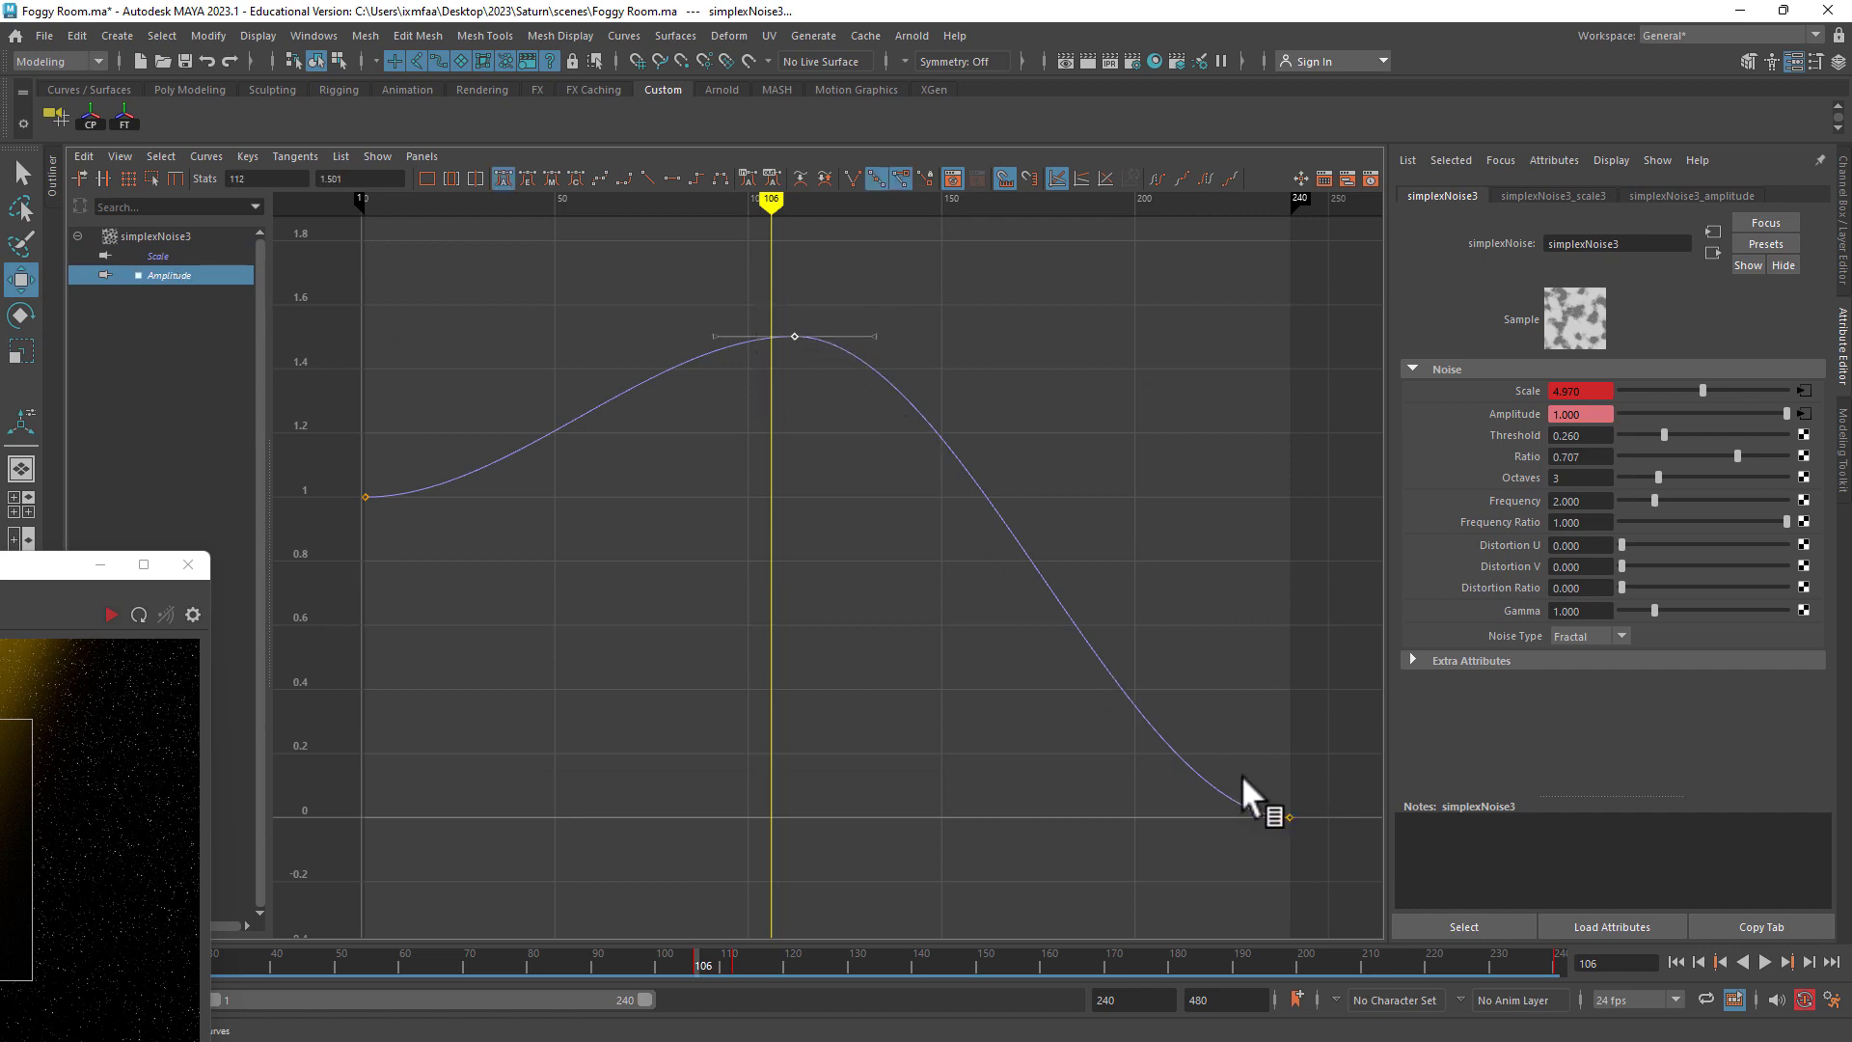
- Raise Amplitude's end key to about 0.635 near frame 237 with a downward-sloping tangent
left_click_drag(1242, 759, 1264, 581)
left_click_drag(1141, 534, 1153, 472)
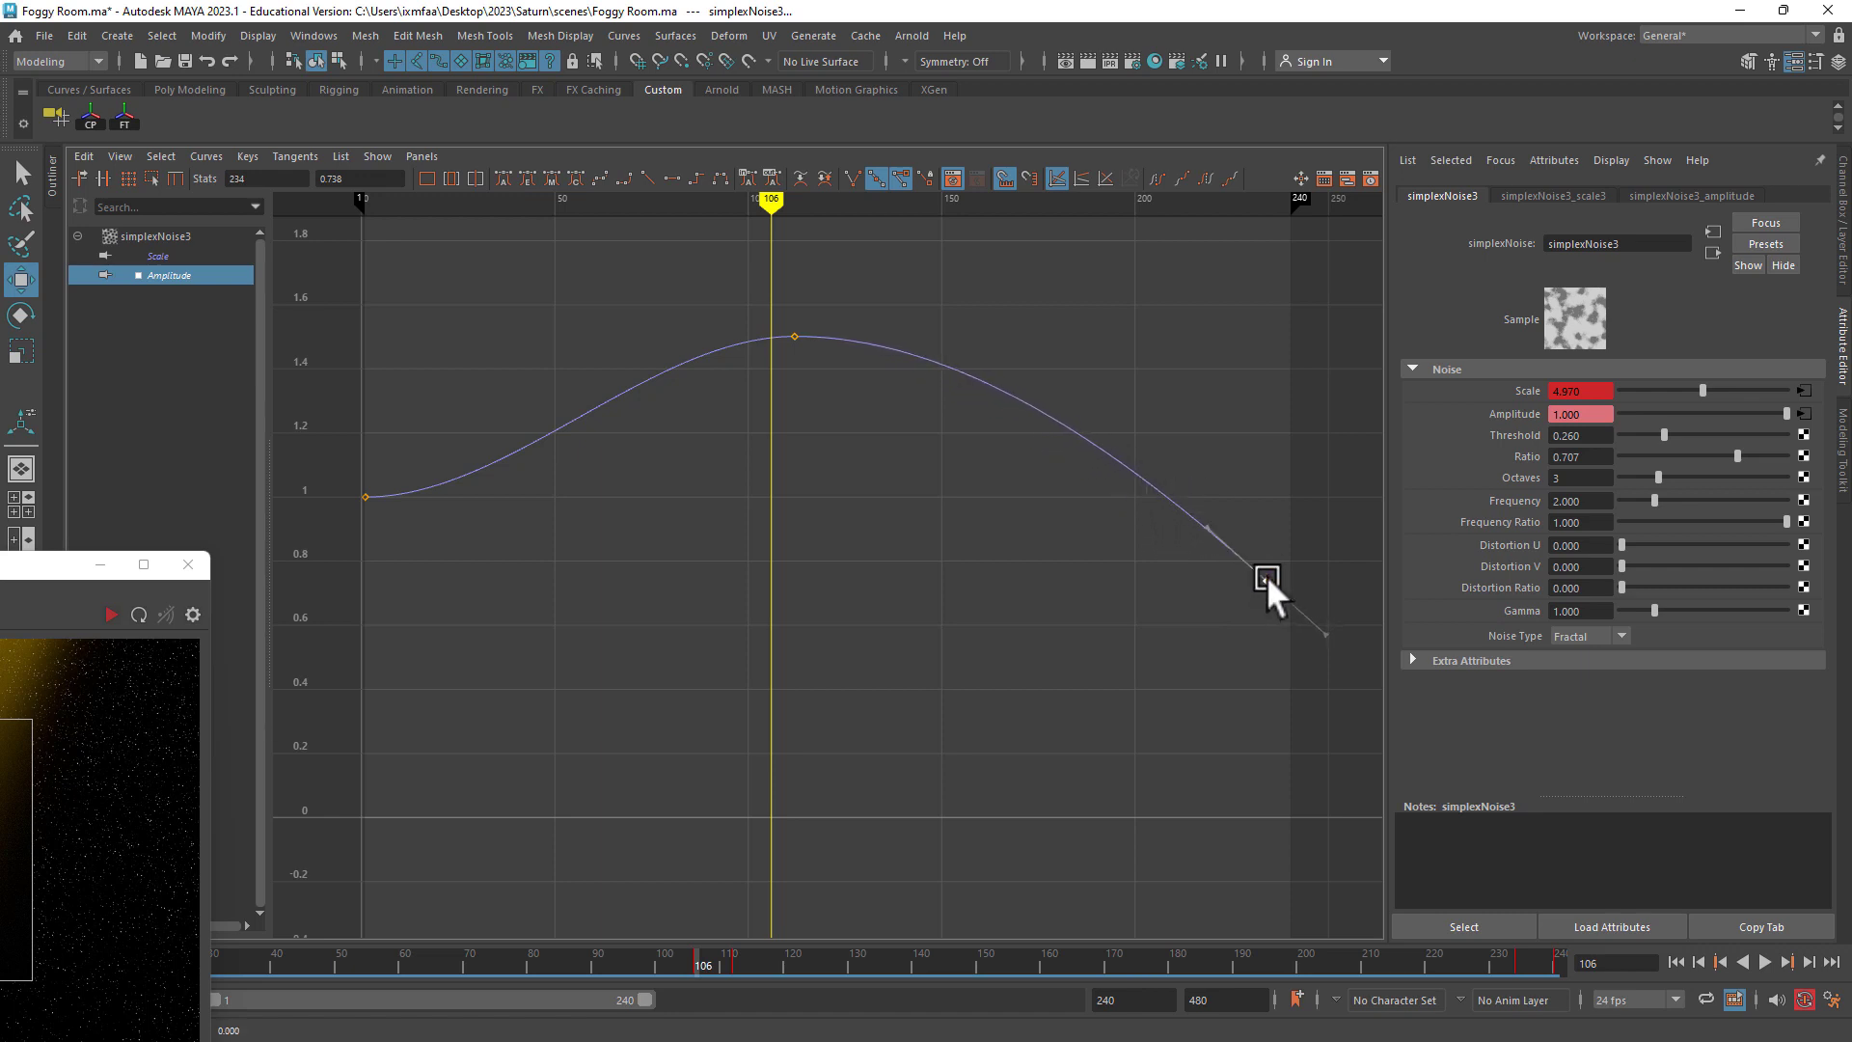
mouse_move(1267, 579)
left_mouse_down()
mouse_move(1277, 628)
mouse_move(1280, 612)
left_mouse_up()
left_click(1248, 585)
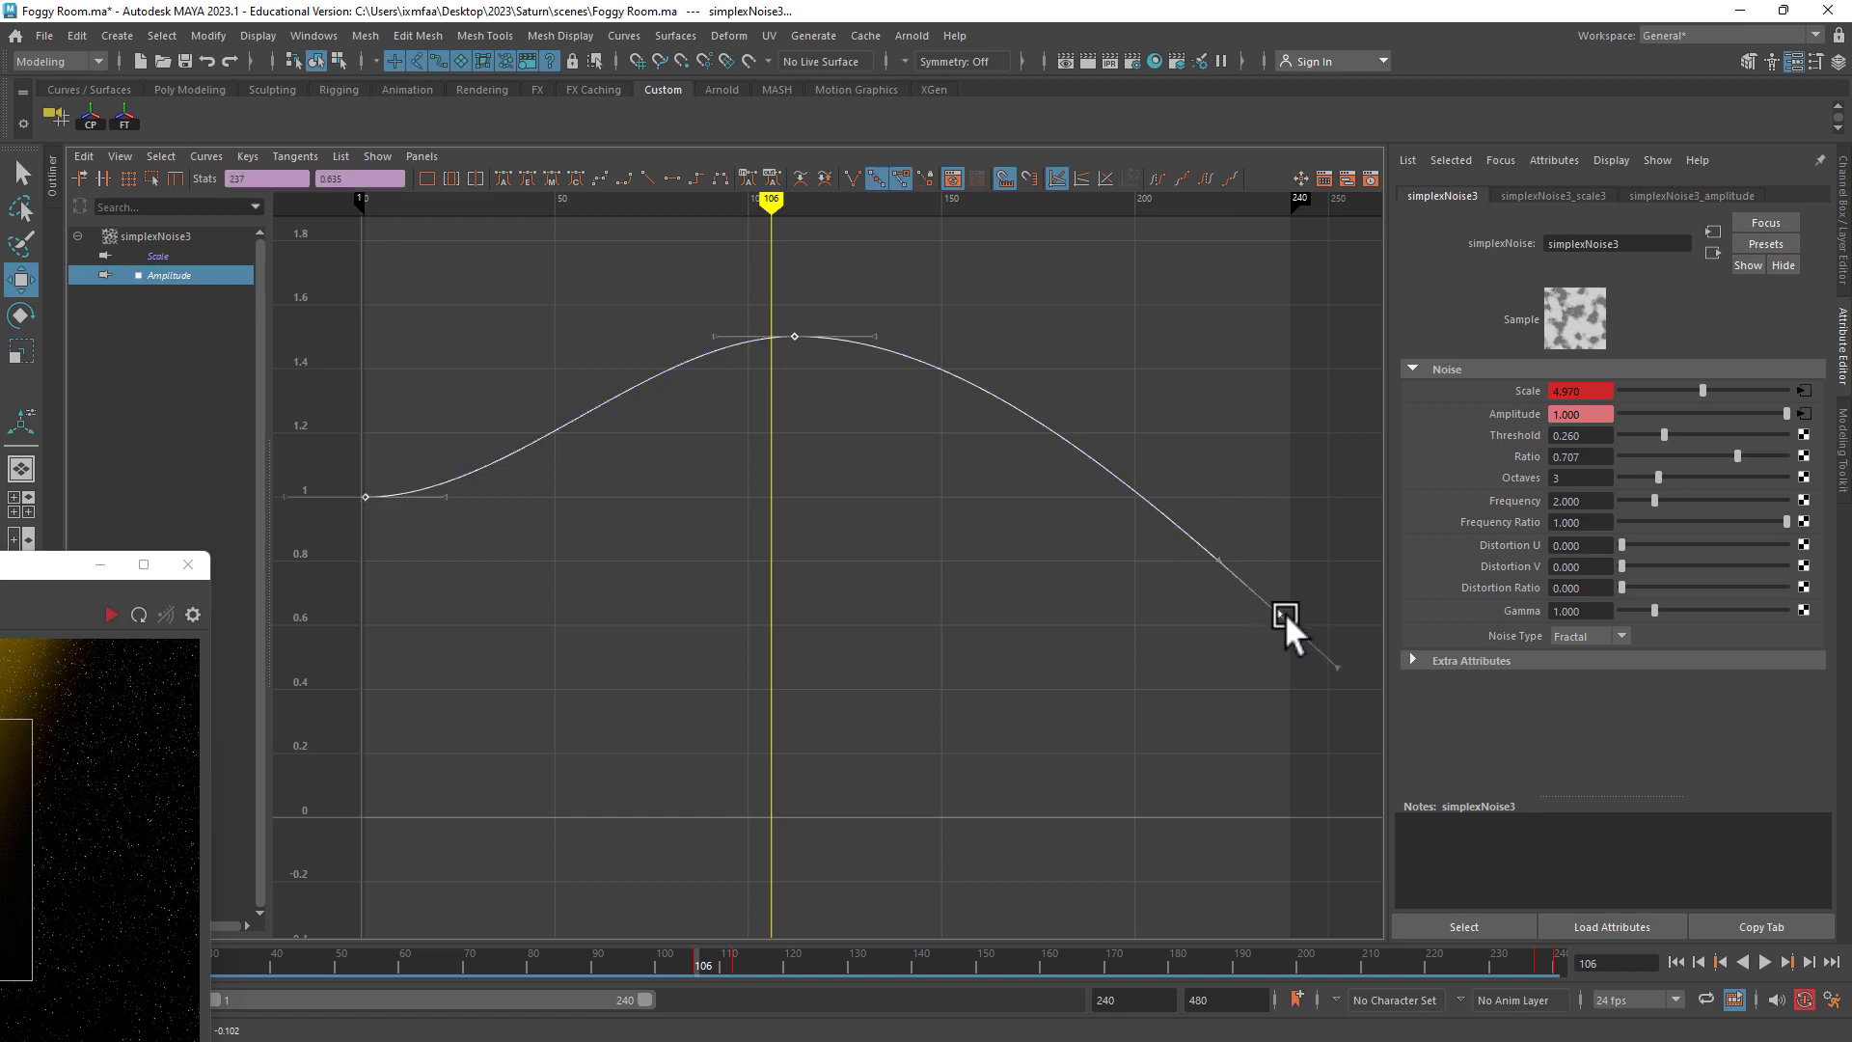
left_click(1284, 609)
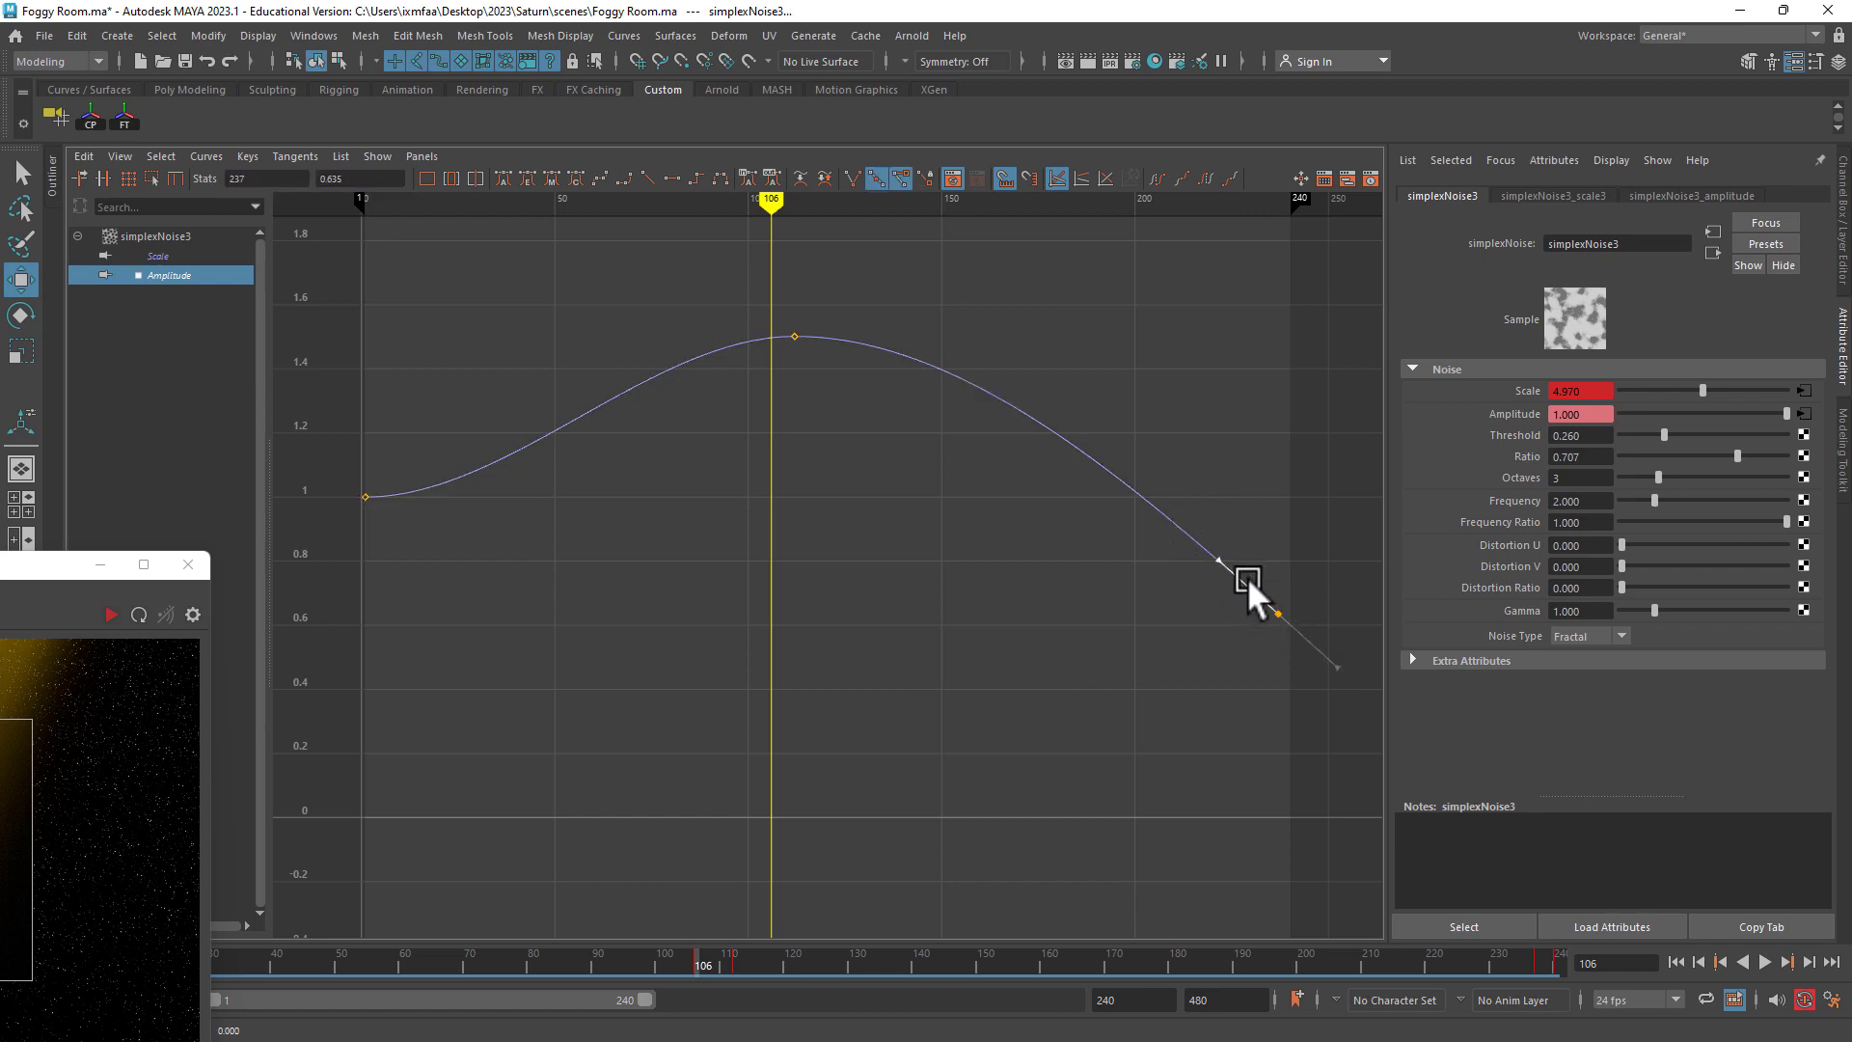
- Move the Scale curve's middle key to frame 116 at about 6.13
left_click(1000, 458)
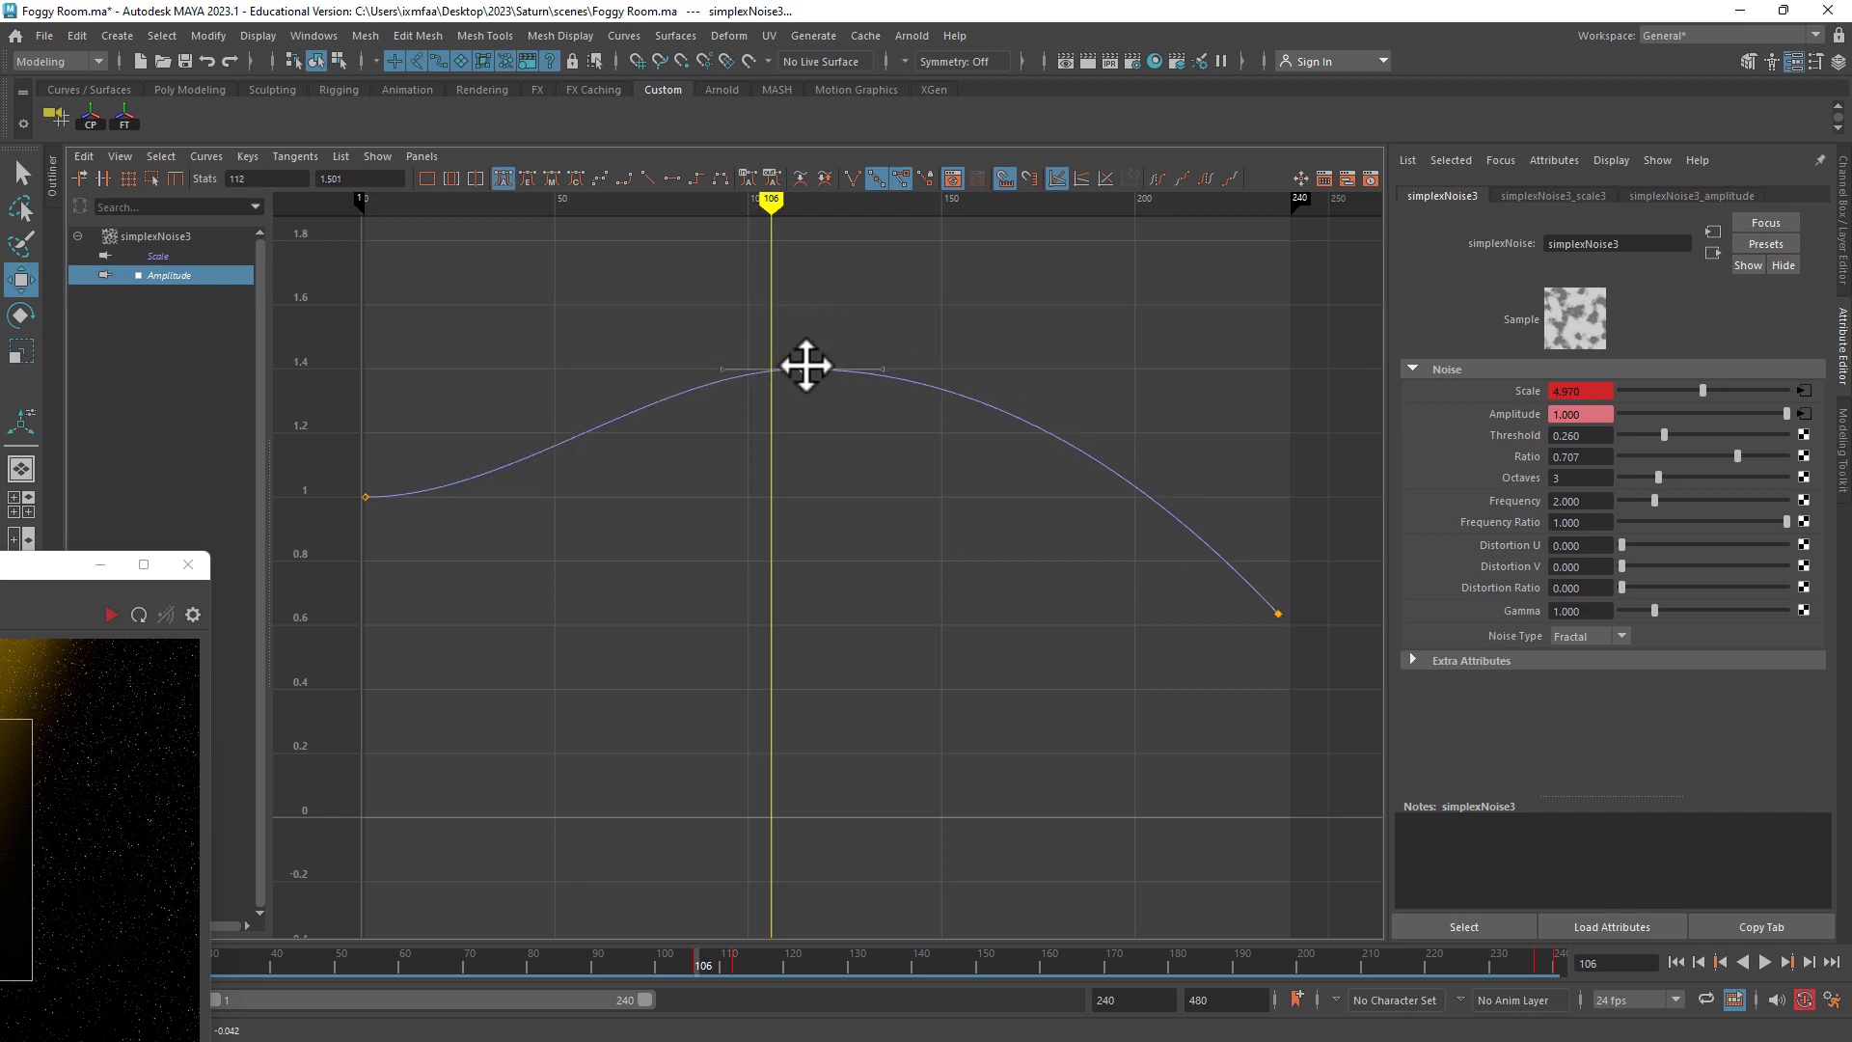
left_click(167, 259)
left_click_drag(771, 817, 814, 703)
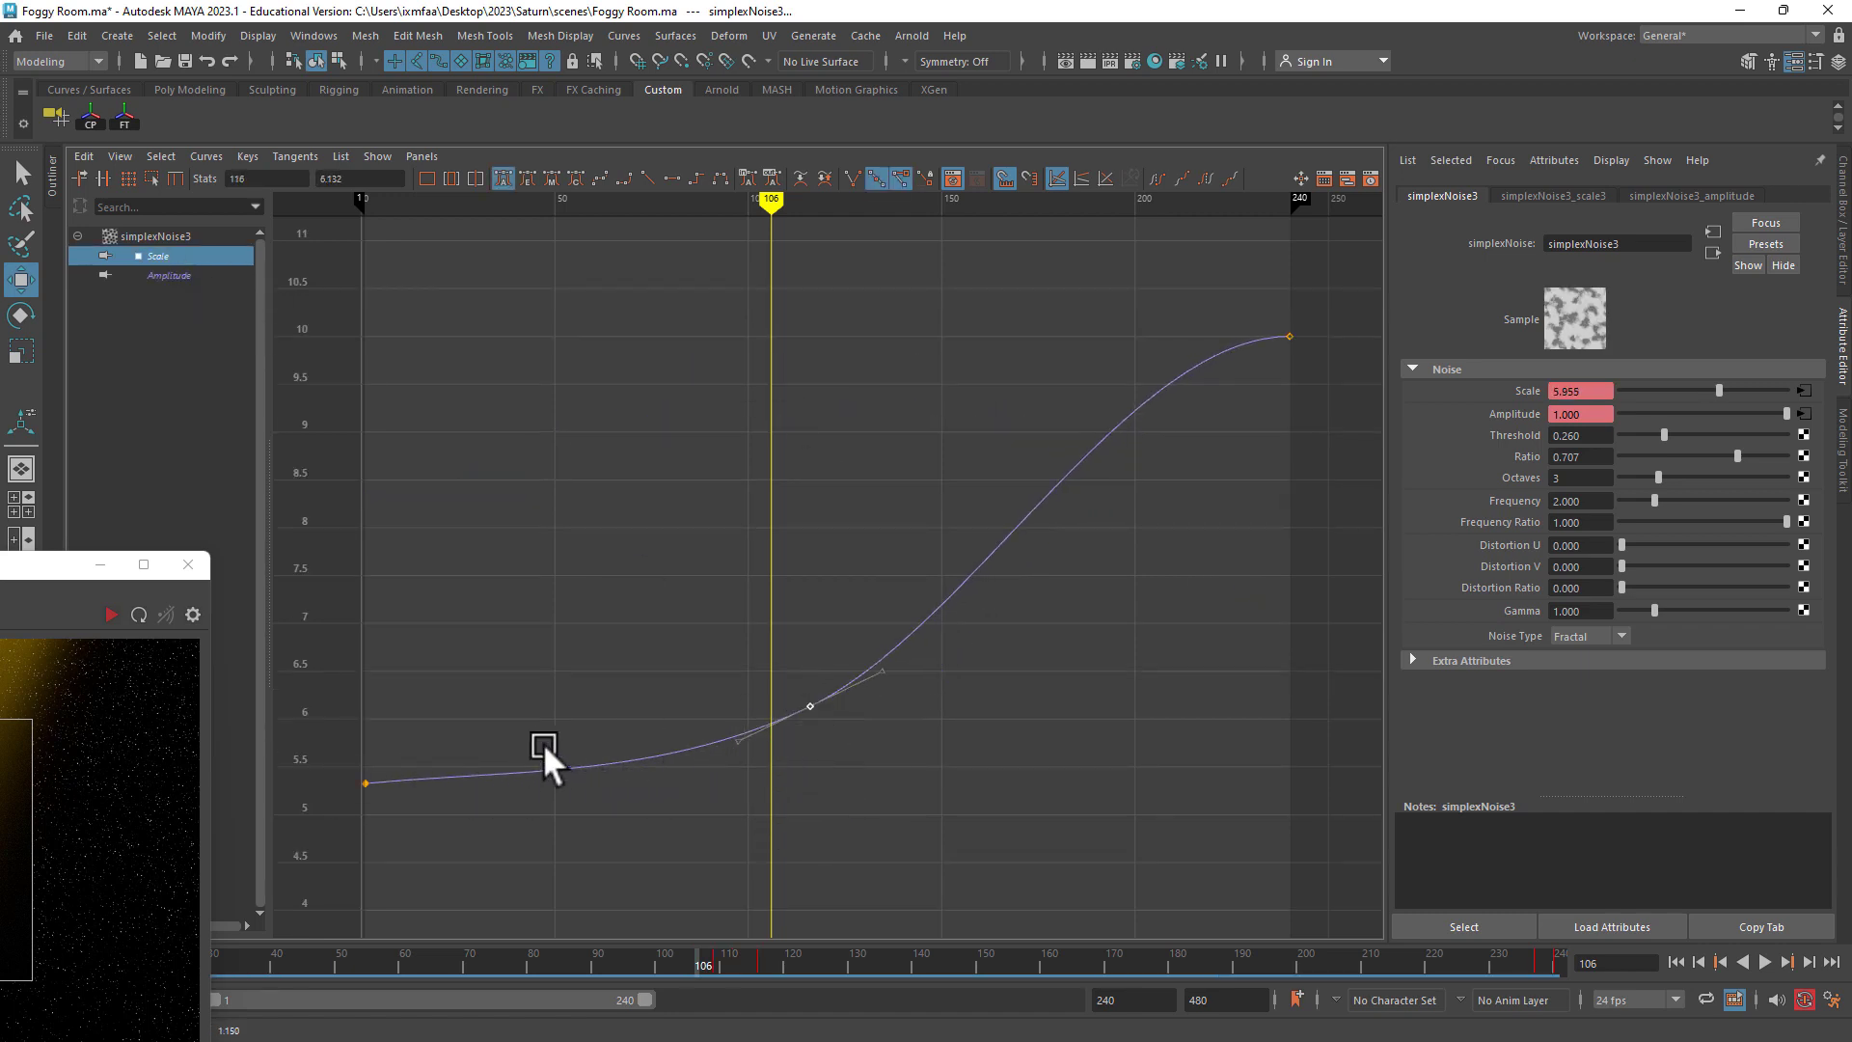
key("Left")
- Flatten the Scale curve's first-key out tangent so Scale reads 5.953 at frame 106
middle_click_drag(472, 690, 646, 588, "alt")
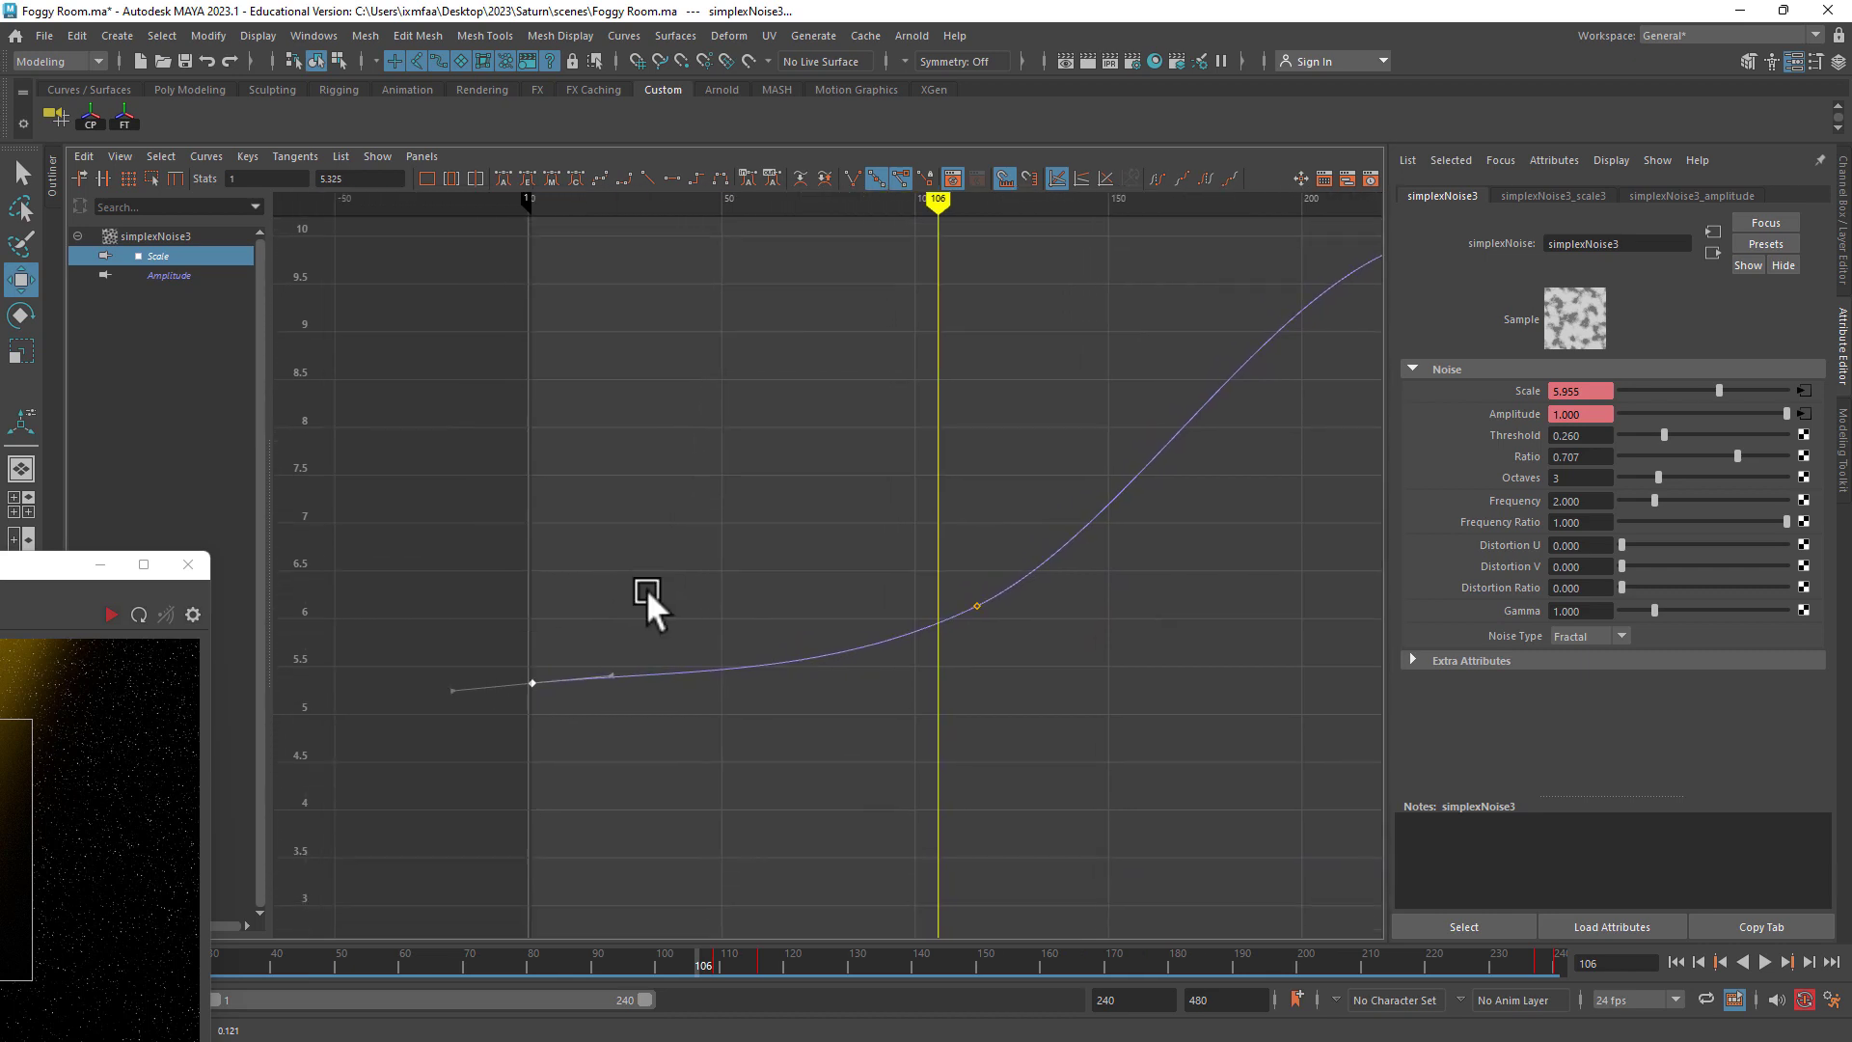
scroll(494, 687, "up", 8)
middle_click_drag(494, 687, 1414, 371, "alt")
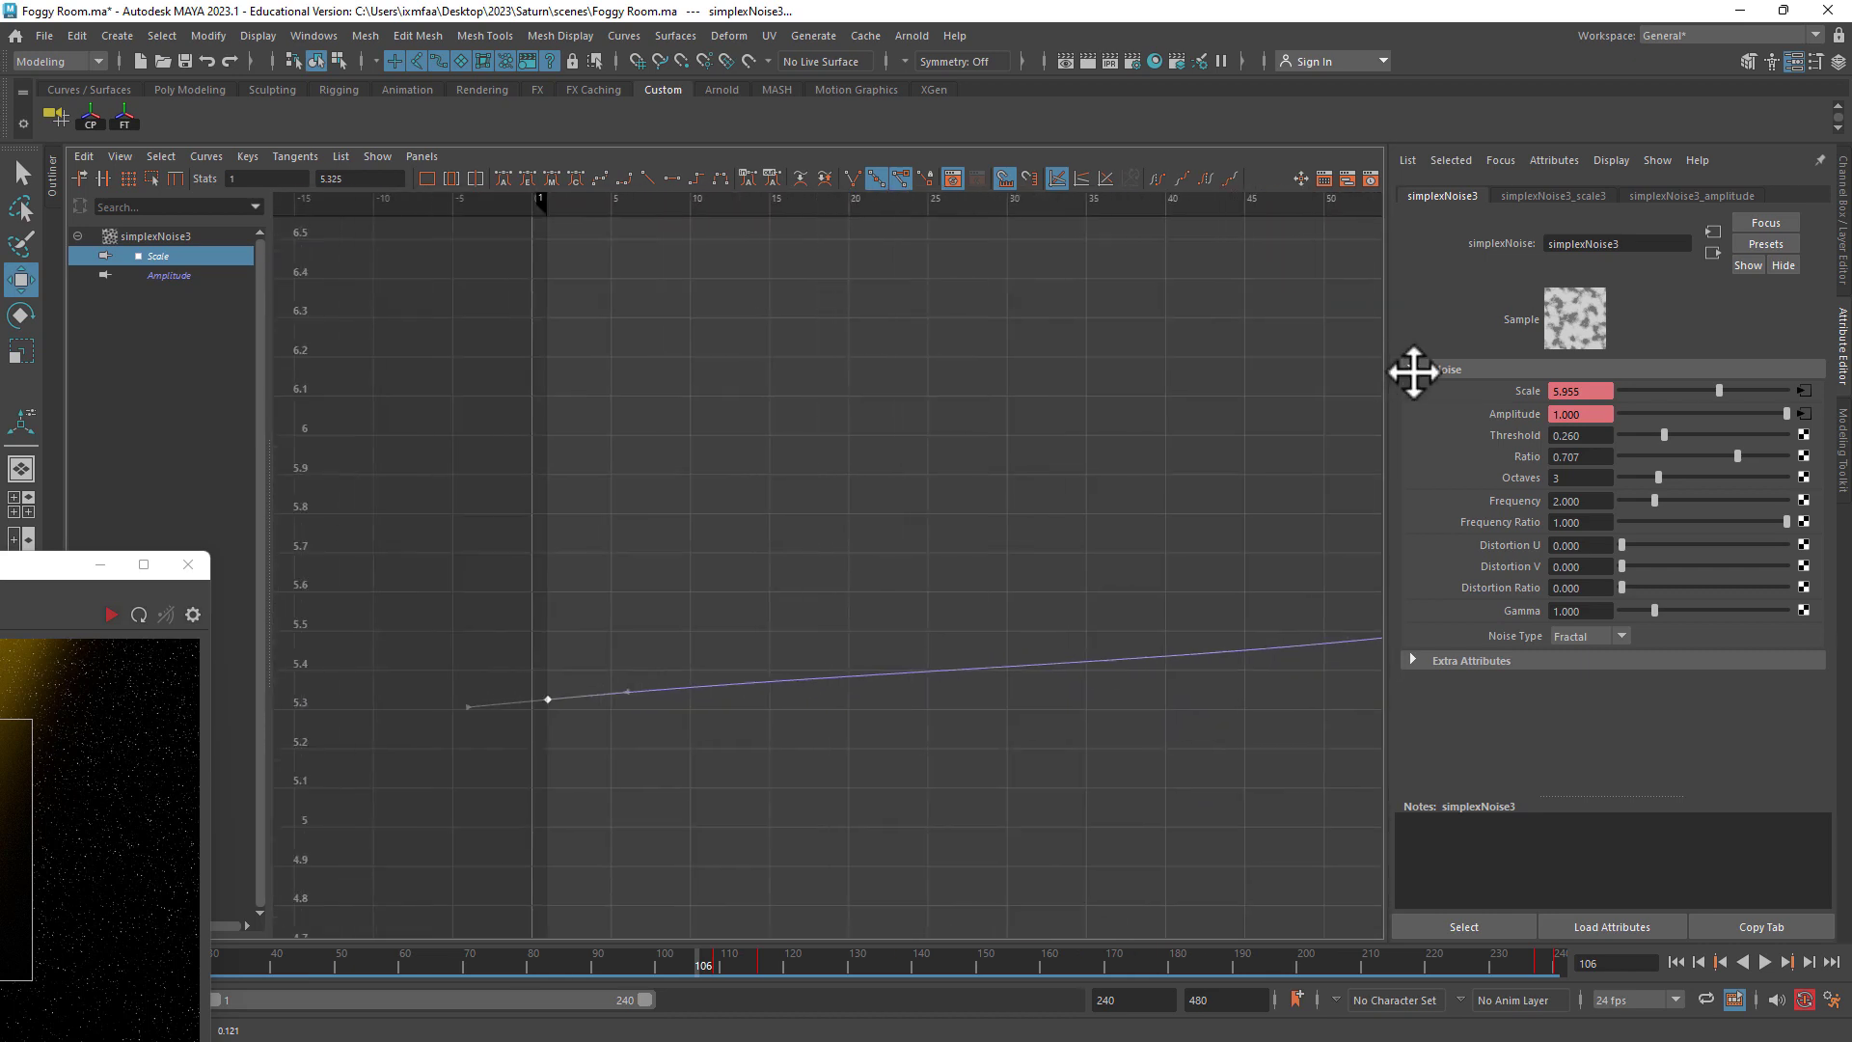
left_click(620, 691)
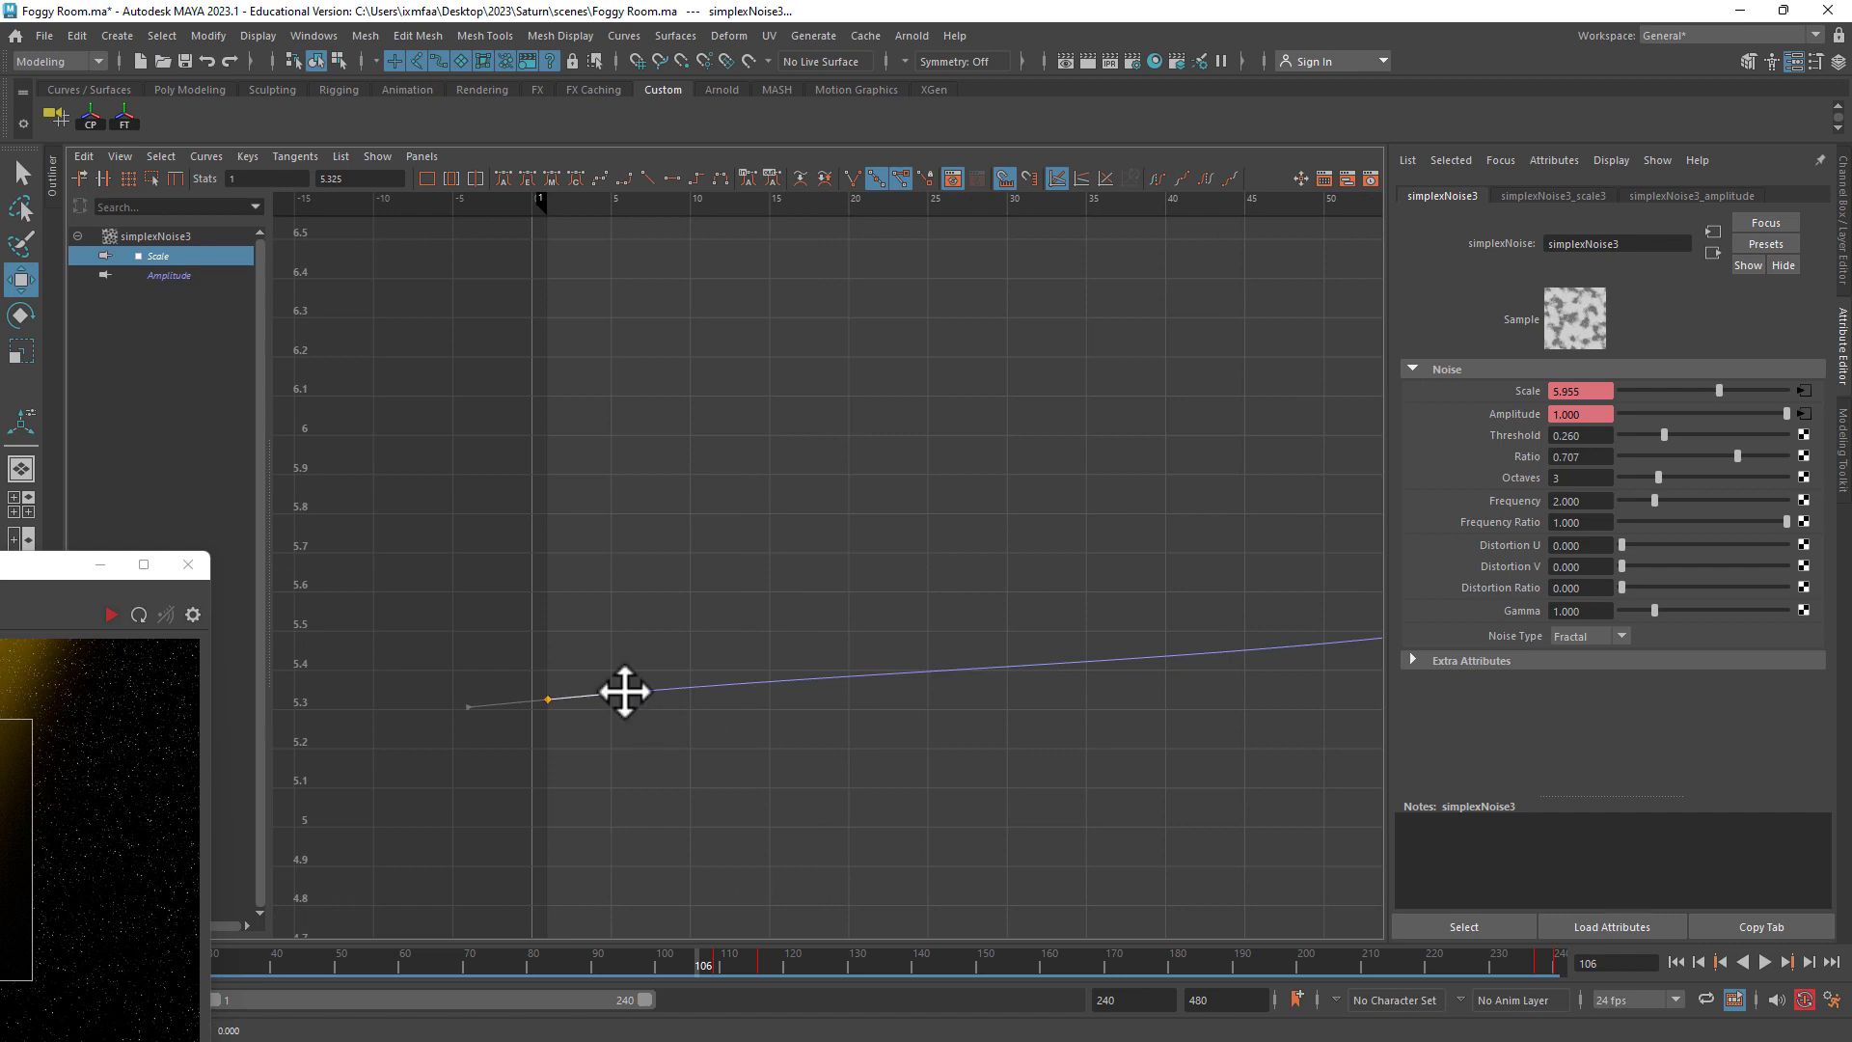
left_click_drag(625, 691, 650, 699)
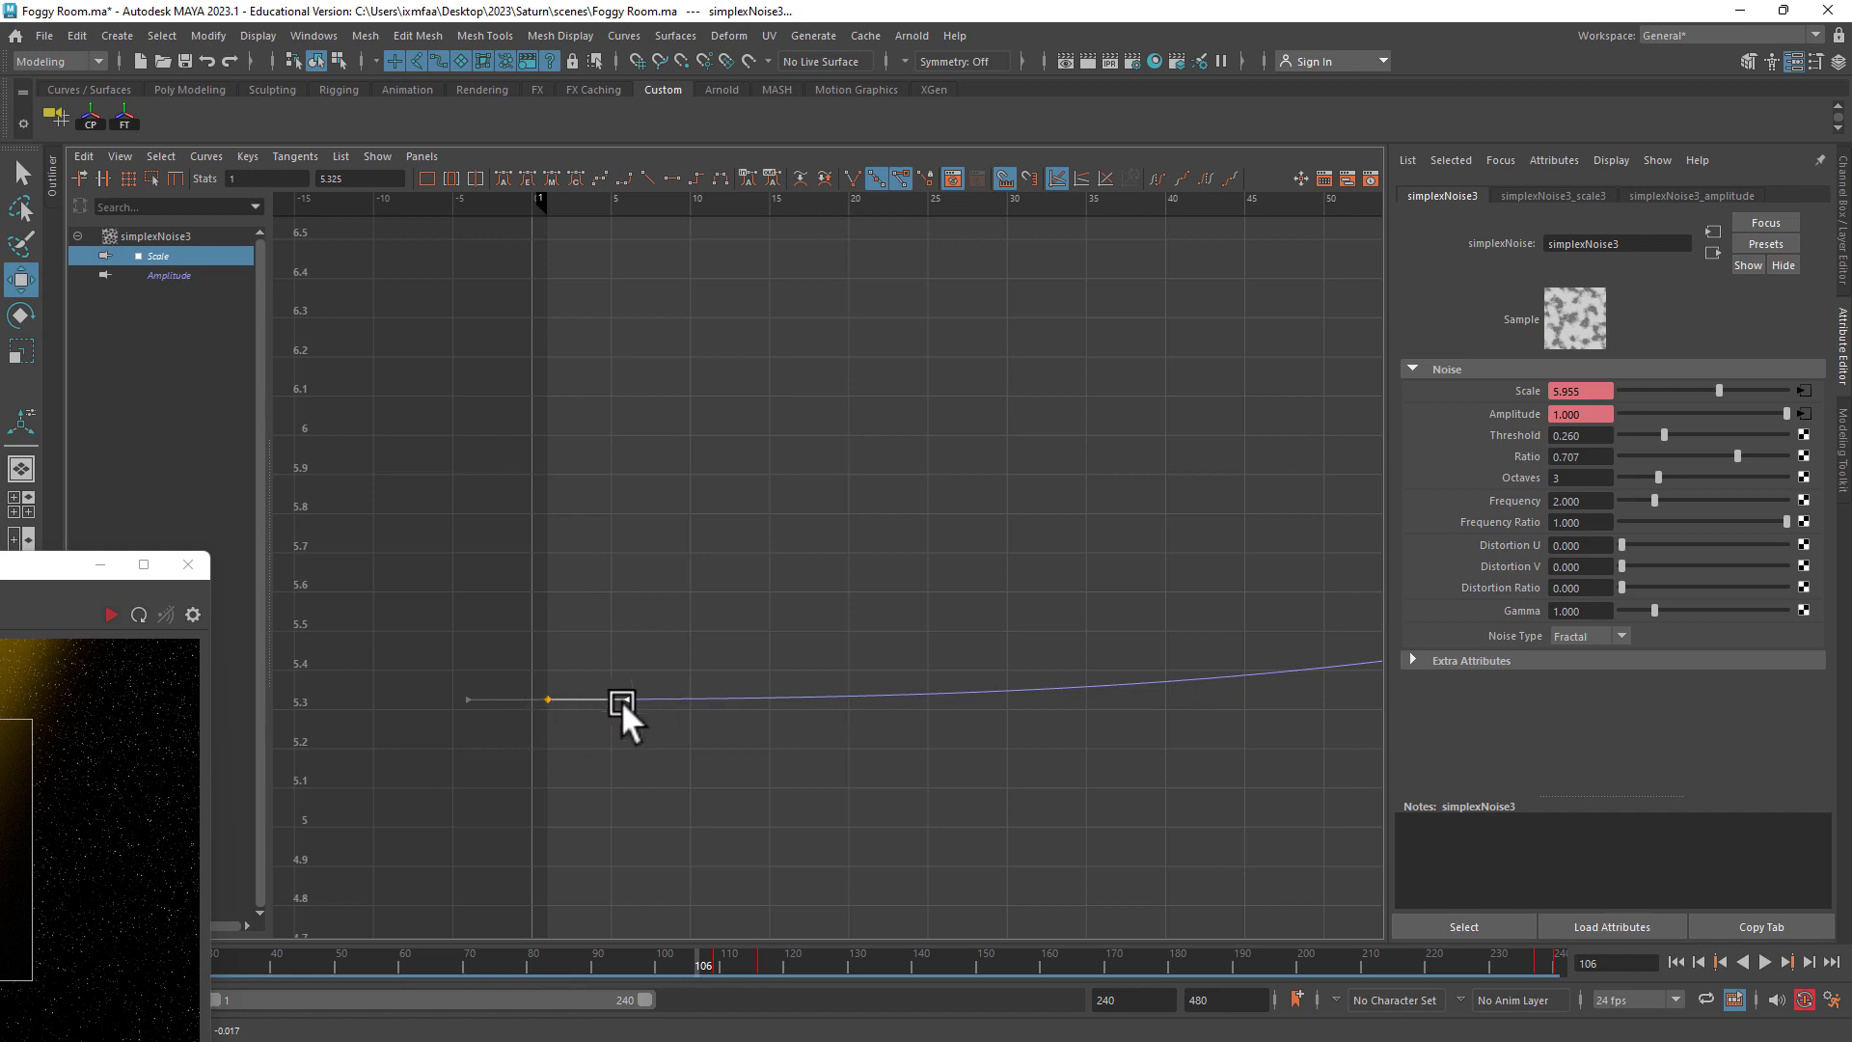
left_click_drag(628, 699, 628, 698)
scroll(676, 652, "down", 4)
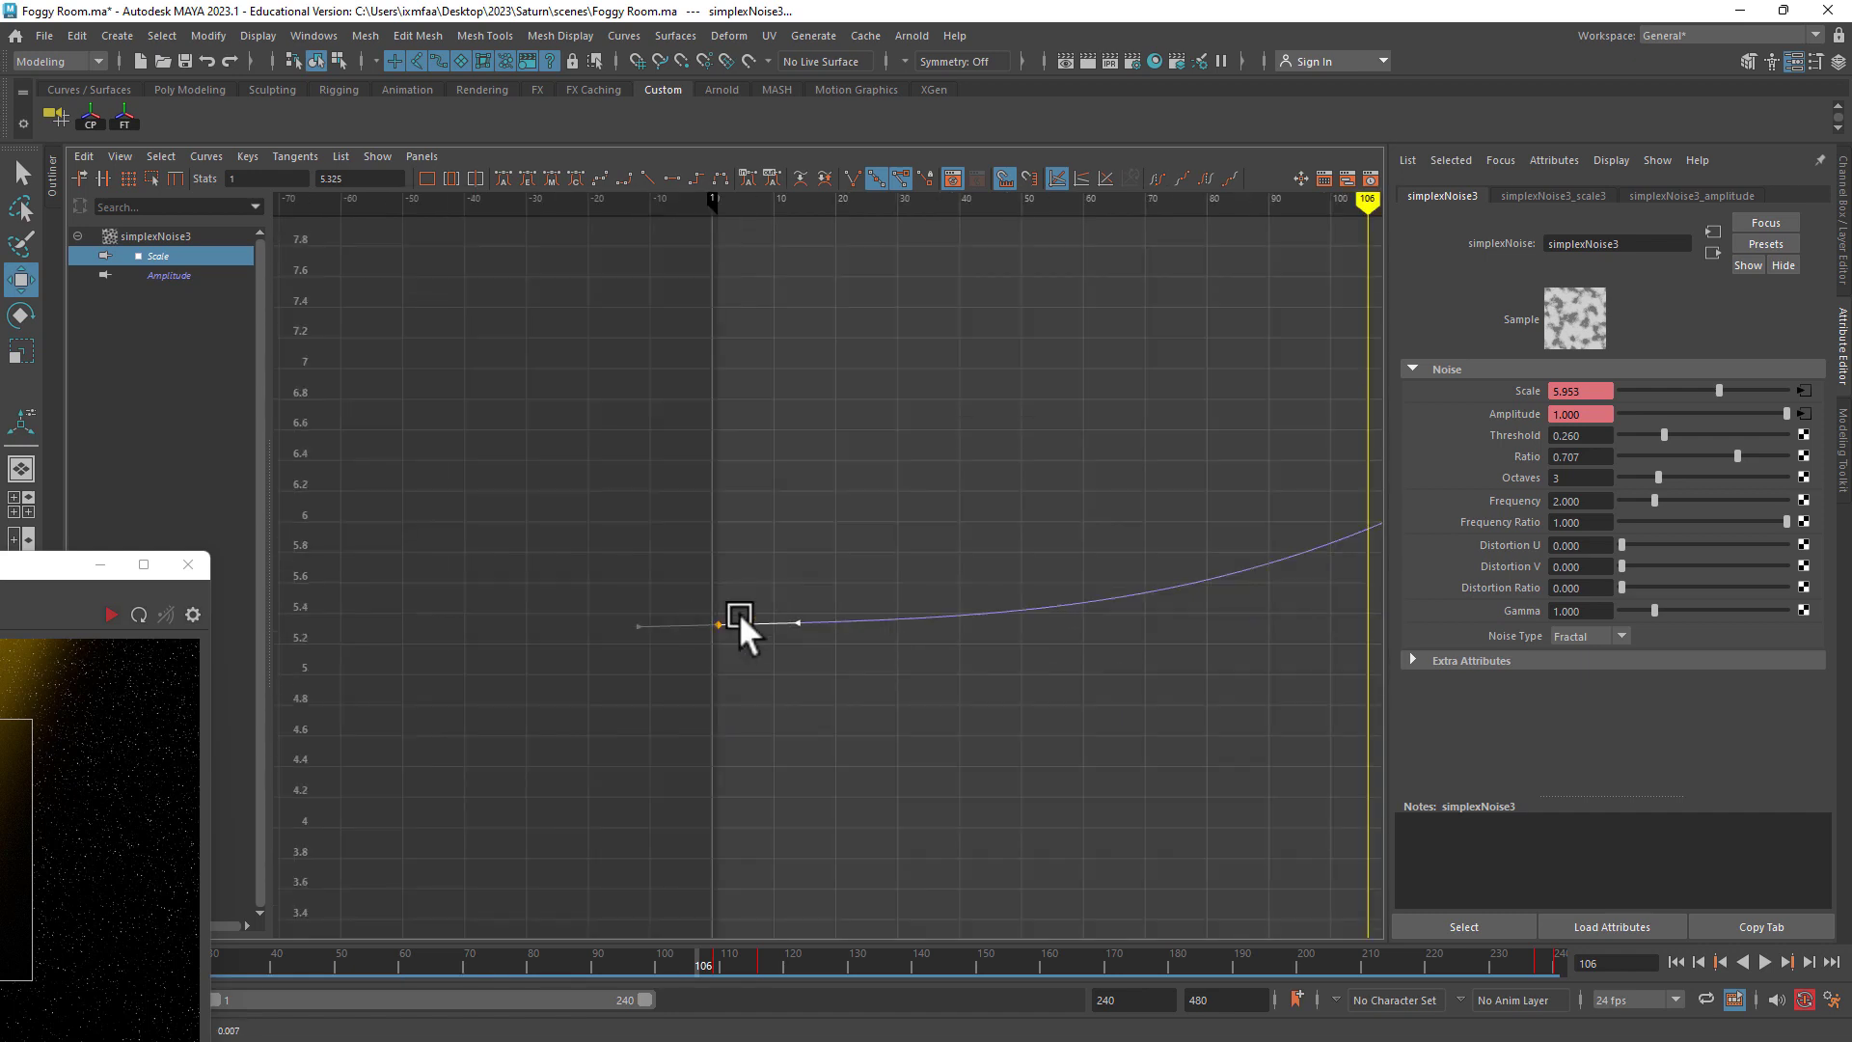
middle_click_drag(1208, 423, 725, 620, "alt")
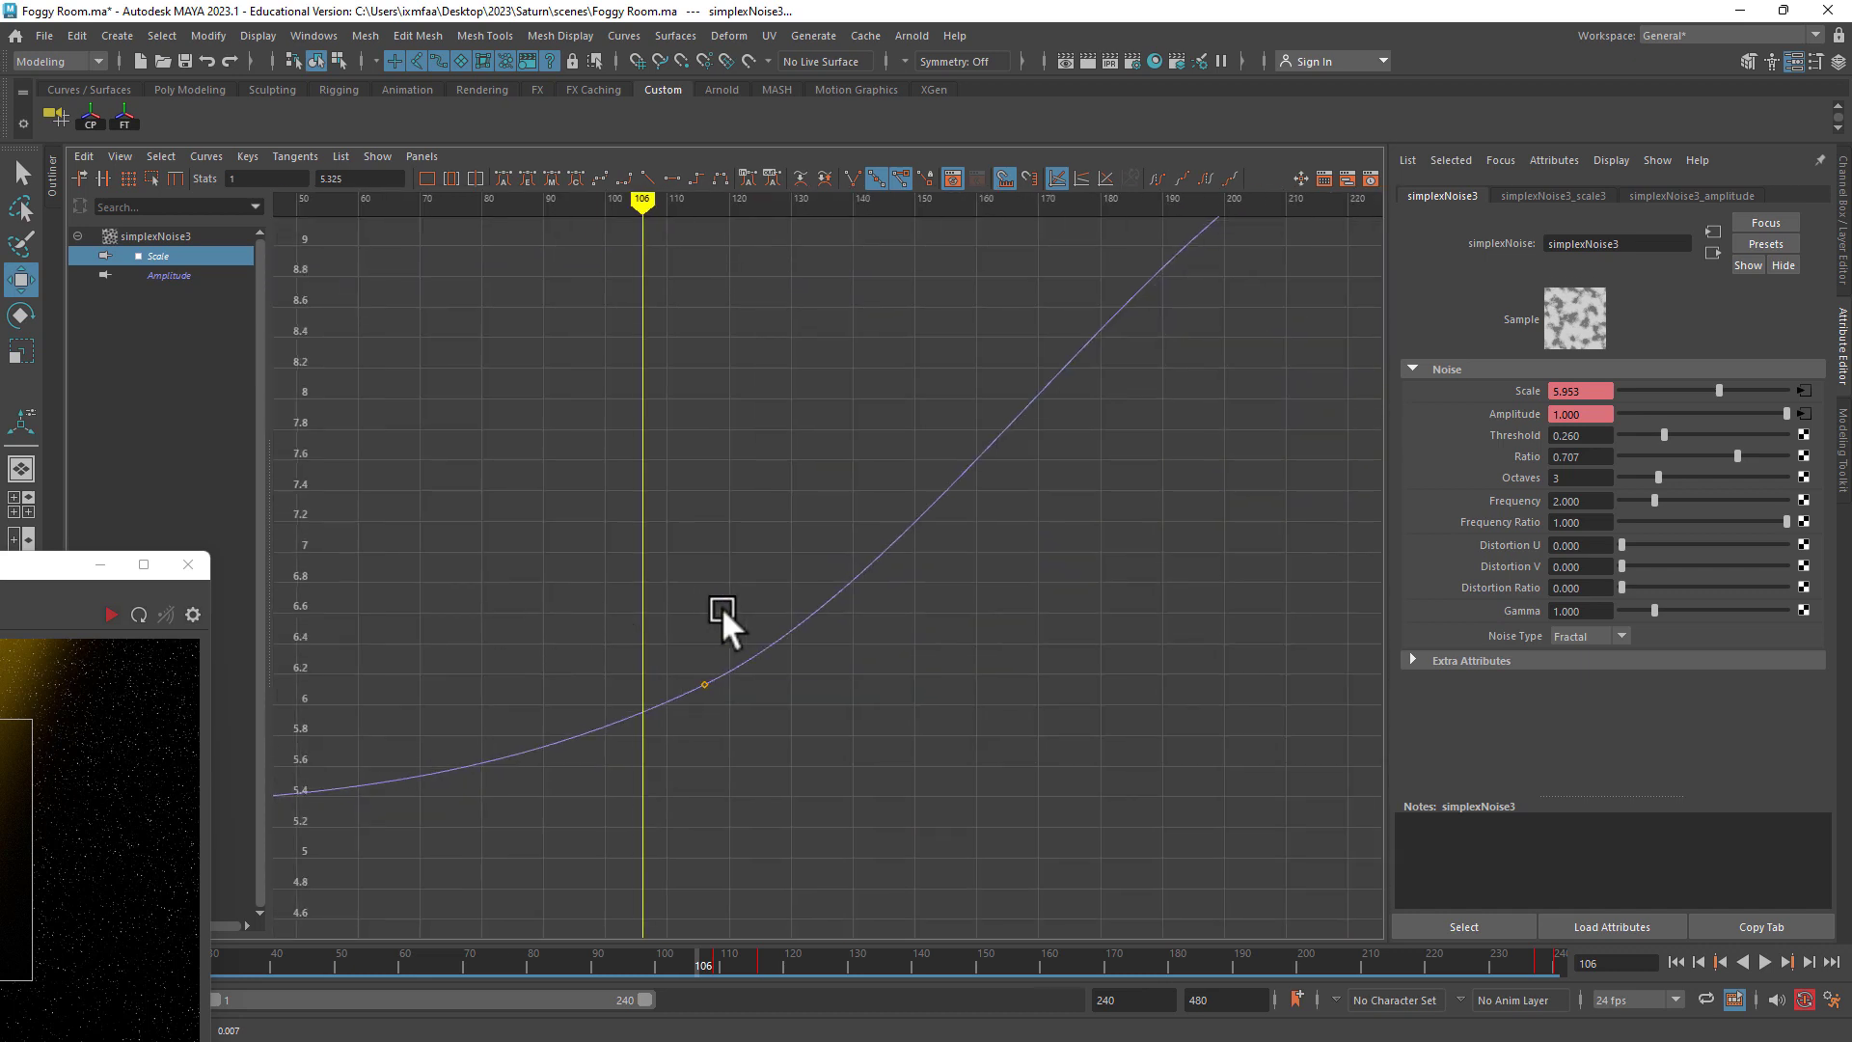
scroll(722, 606, "down", 5)
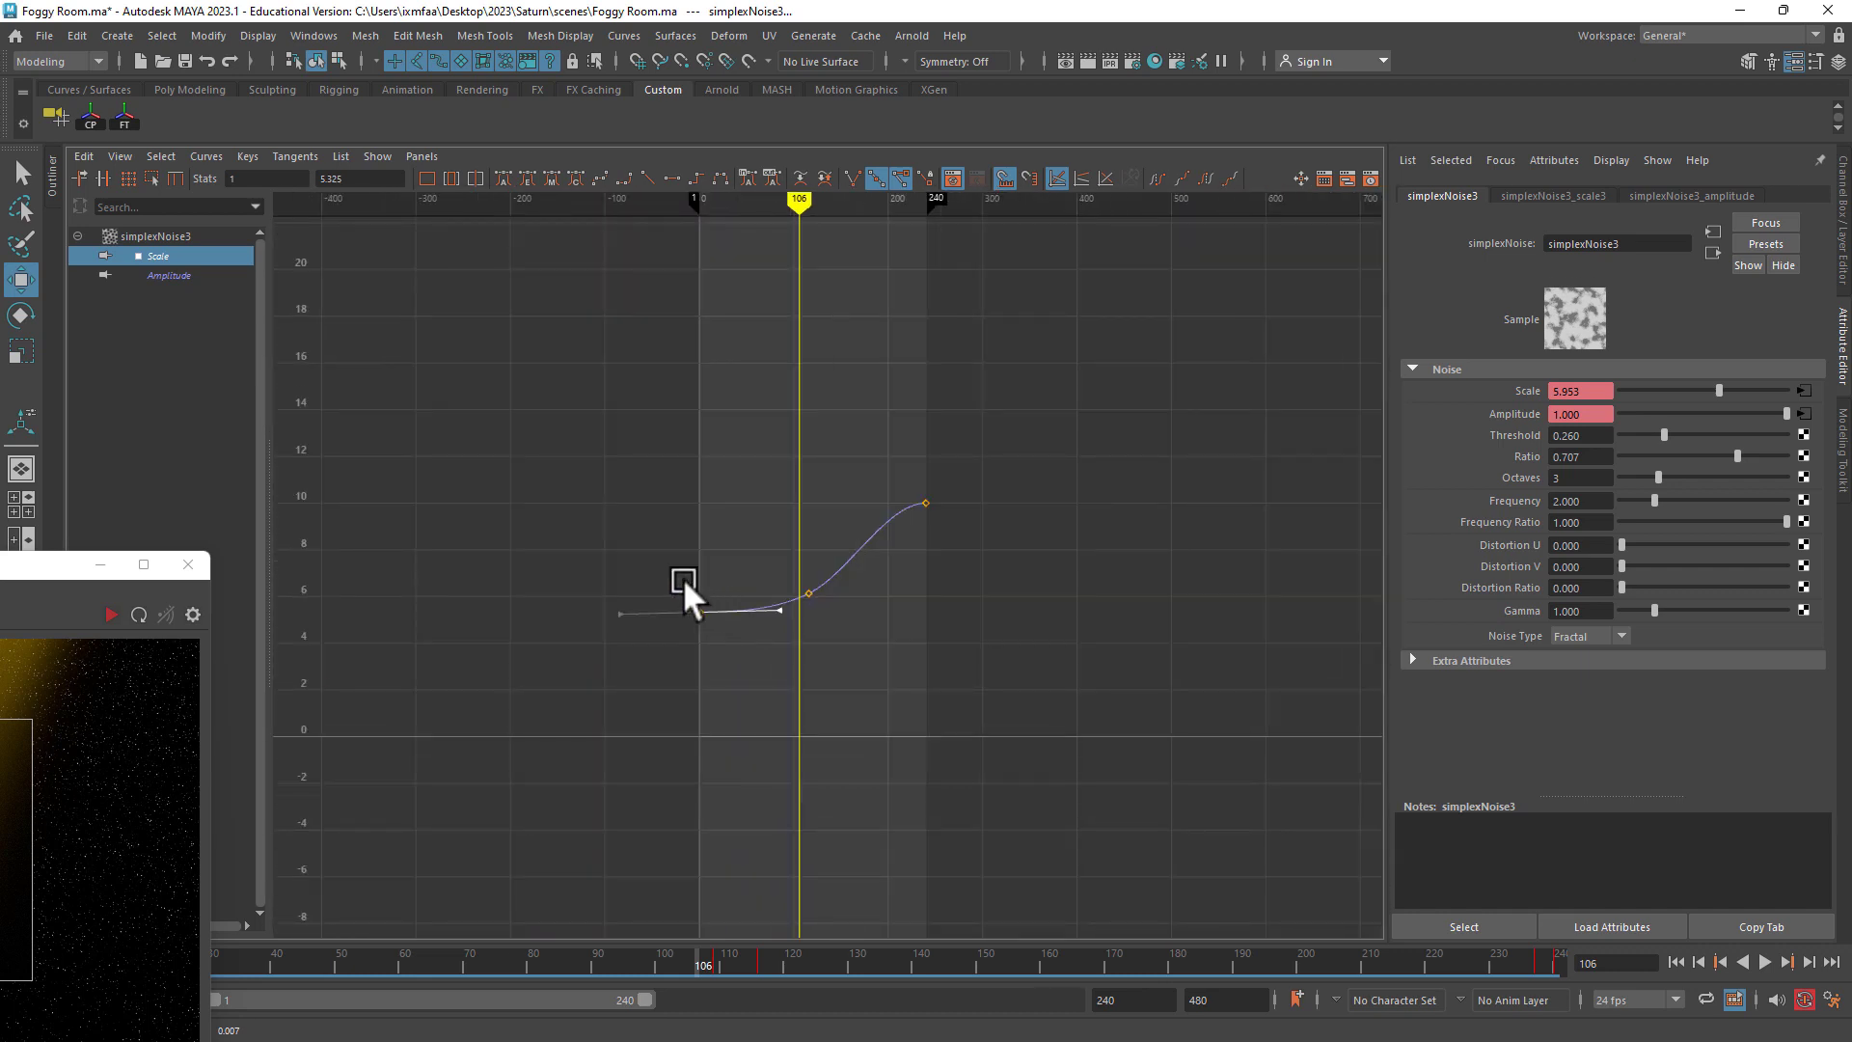
- Return the main panel to the 3D scene and close the Arnold RenderView
left_click(23, 467)
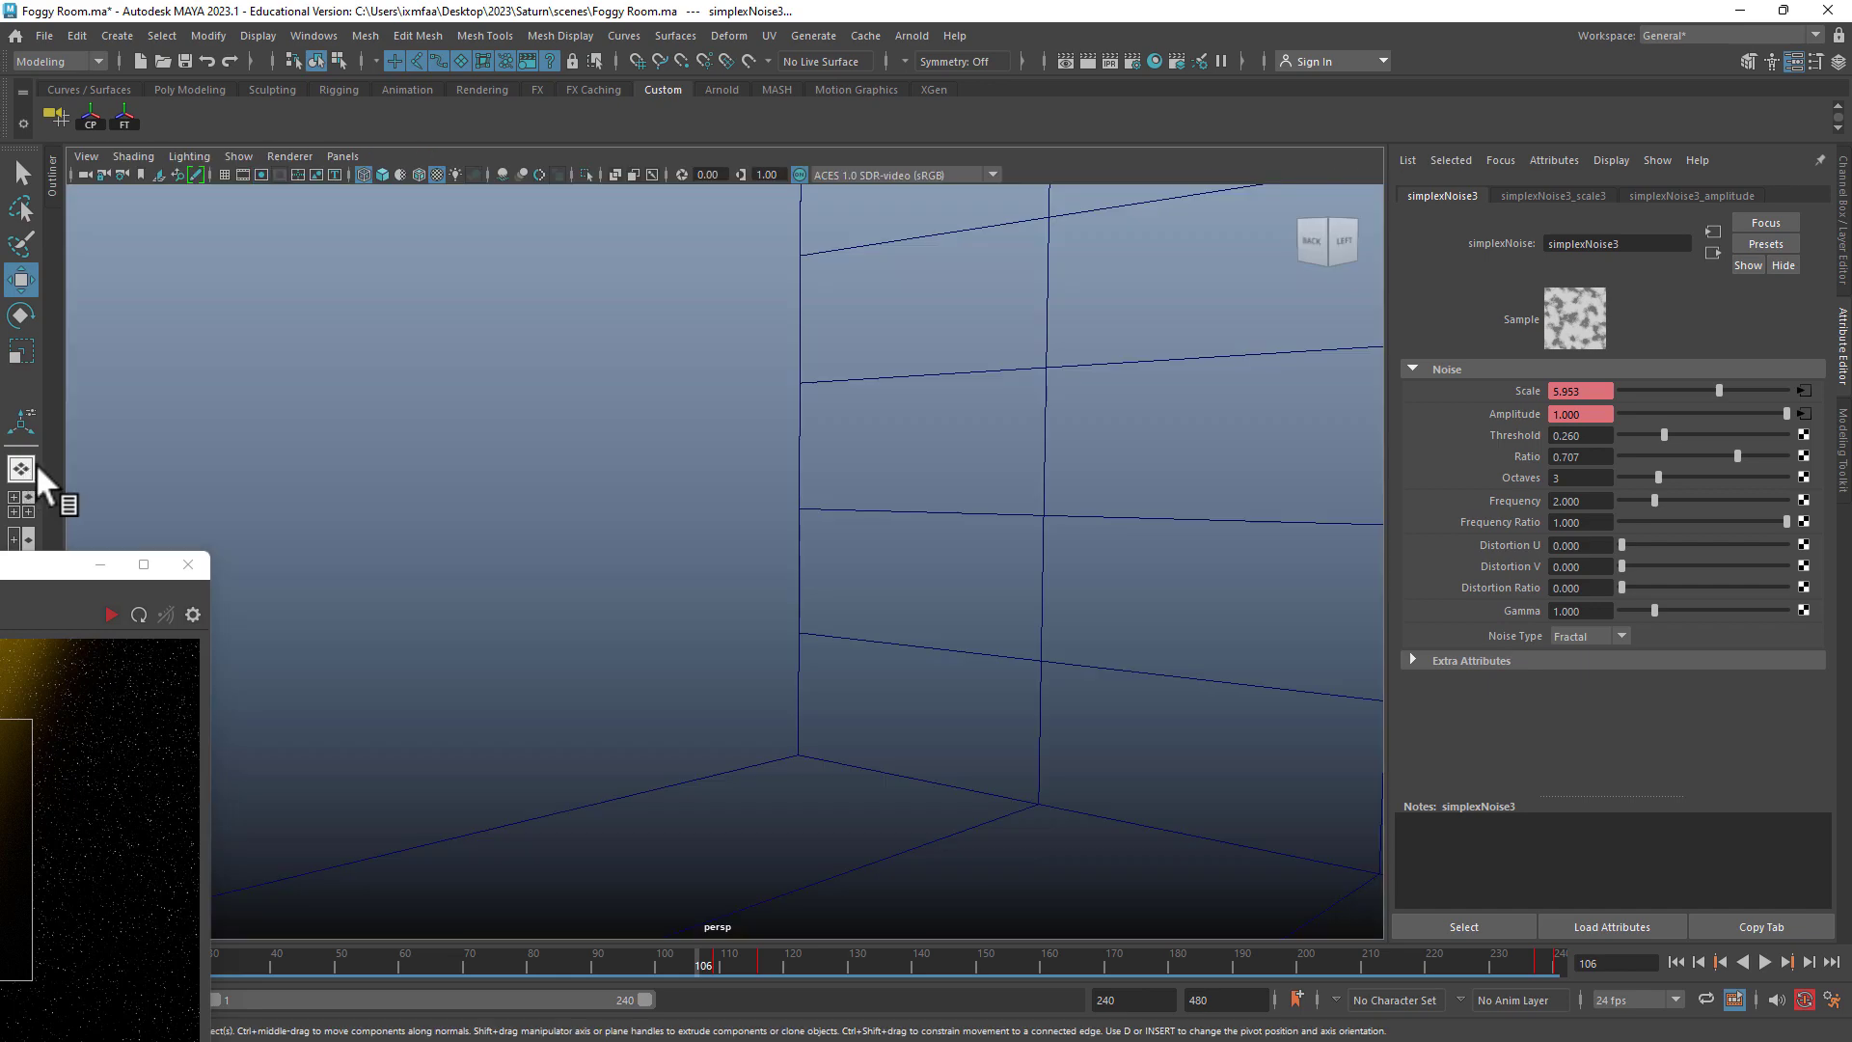
left_click_drag(43, 559, 1025, 233)
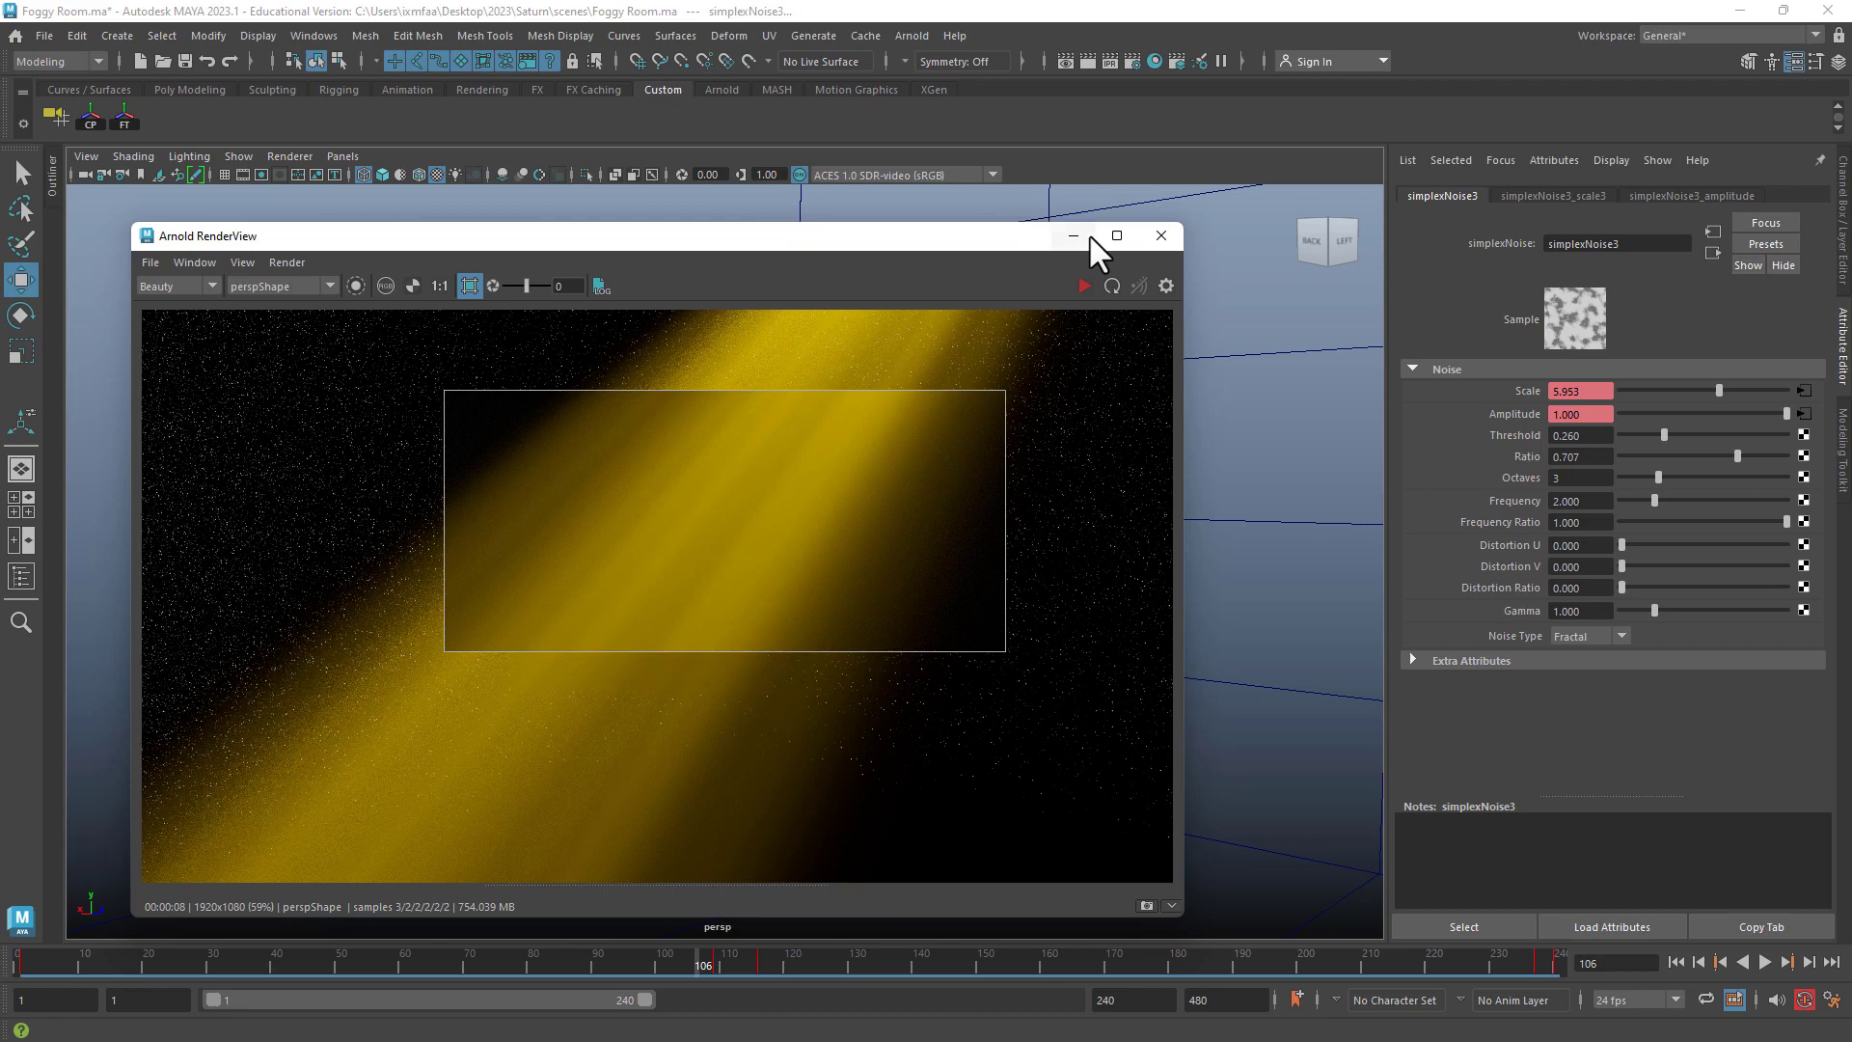
left_click(1163, 230)
- Tumble and zoom out of the room, then box-select the spotlight
left_click_drag(1165, 232, 1015, 356, "alt")
scroll(978, 355, "down", 10)
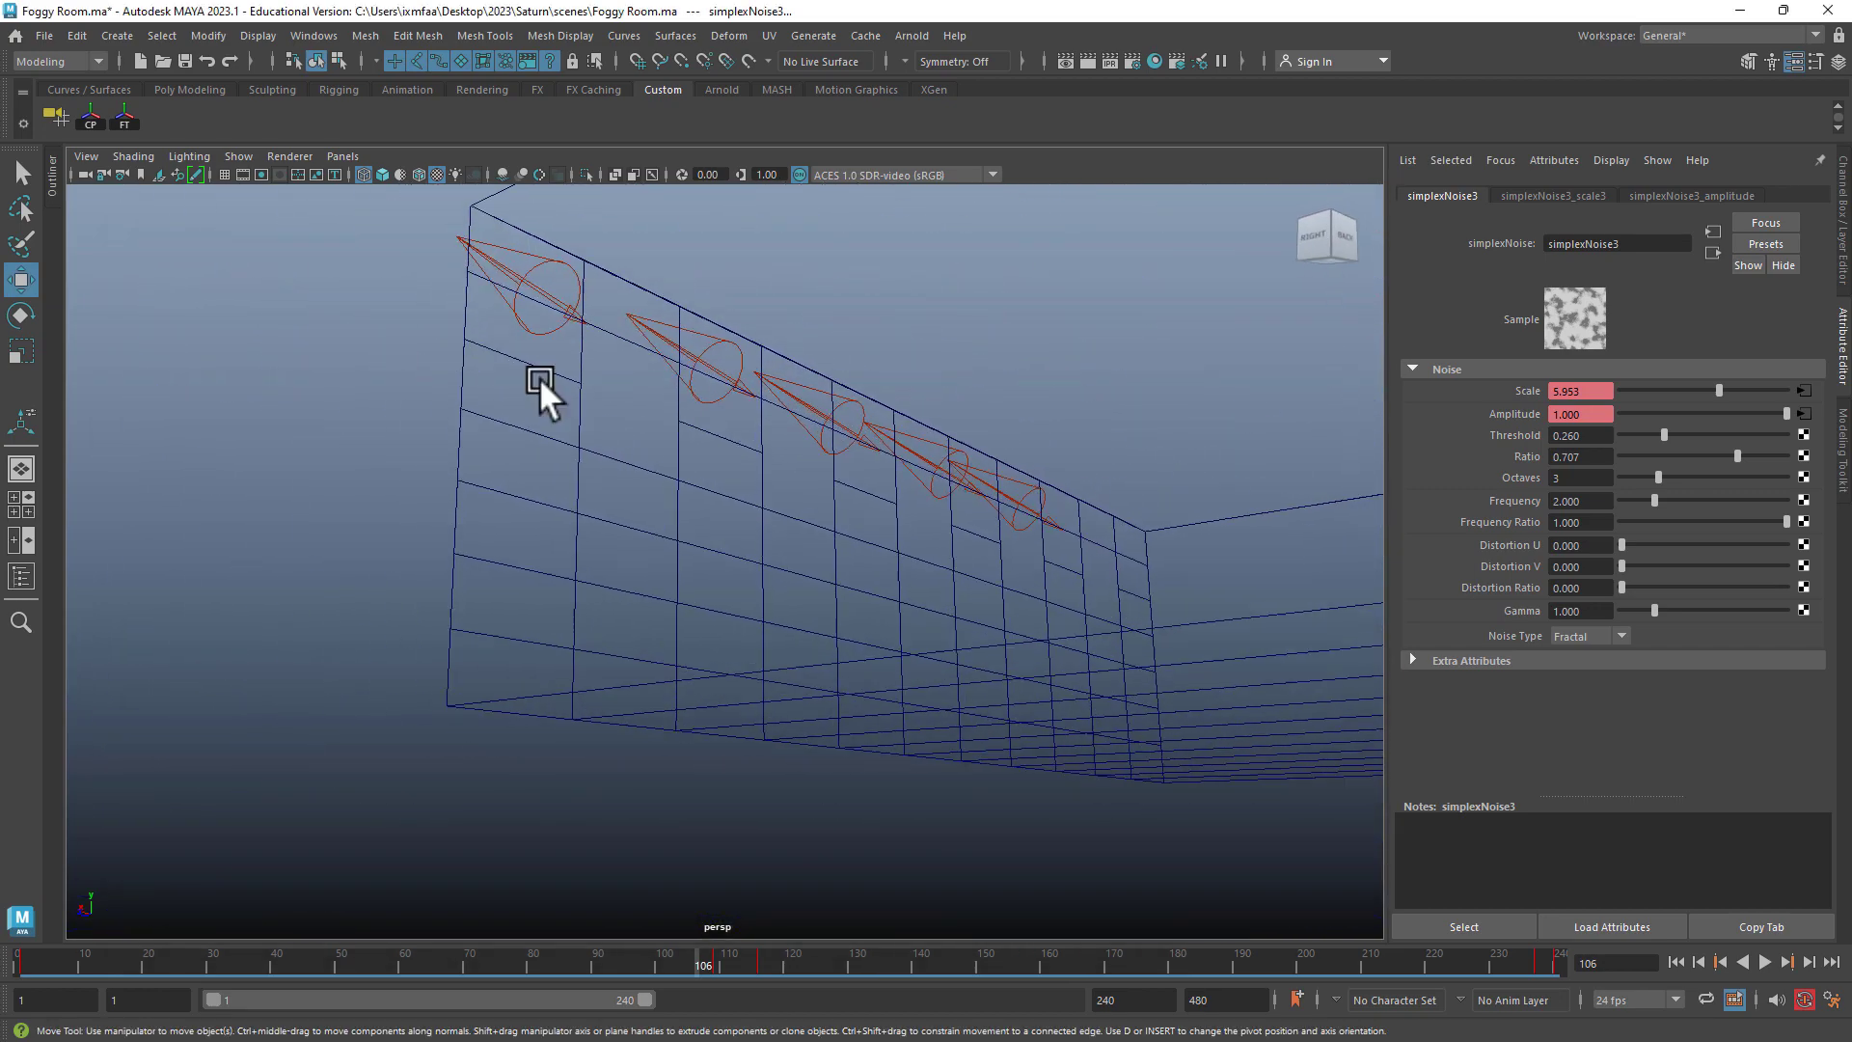
left_click(436, 305)
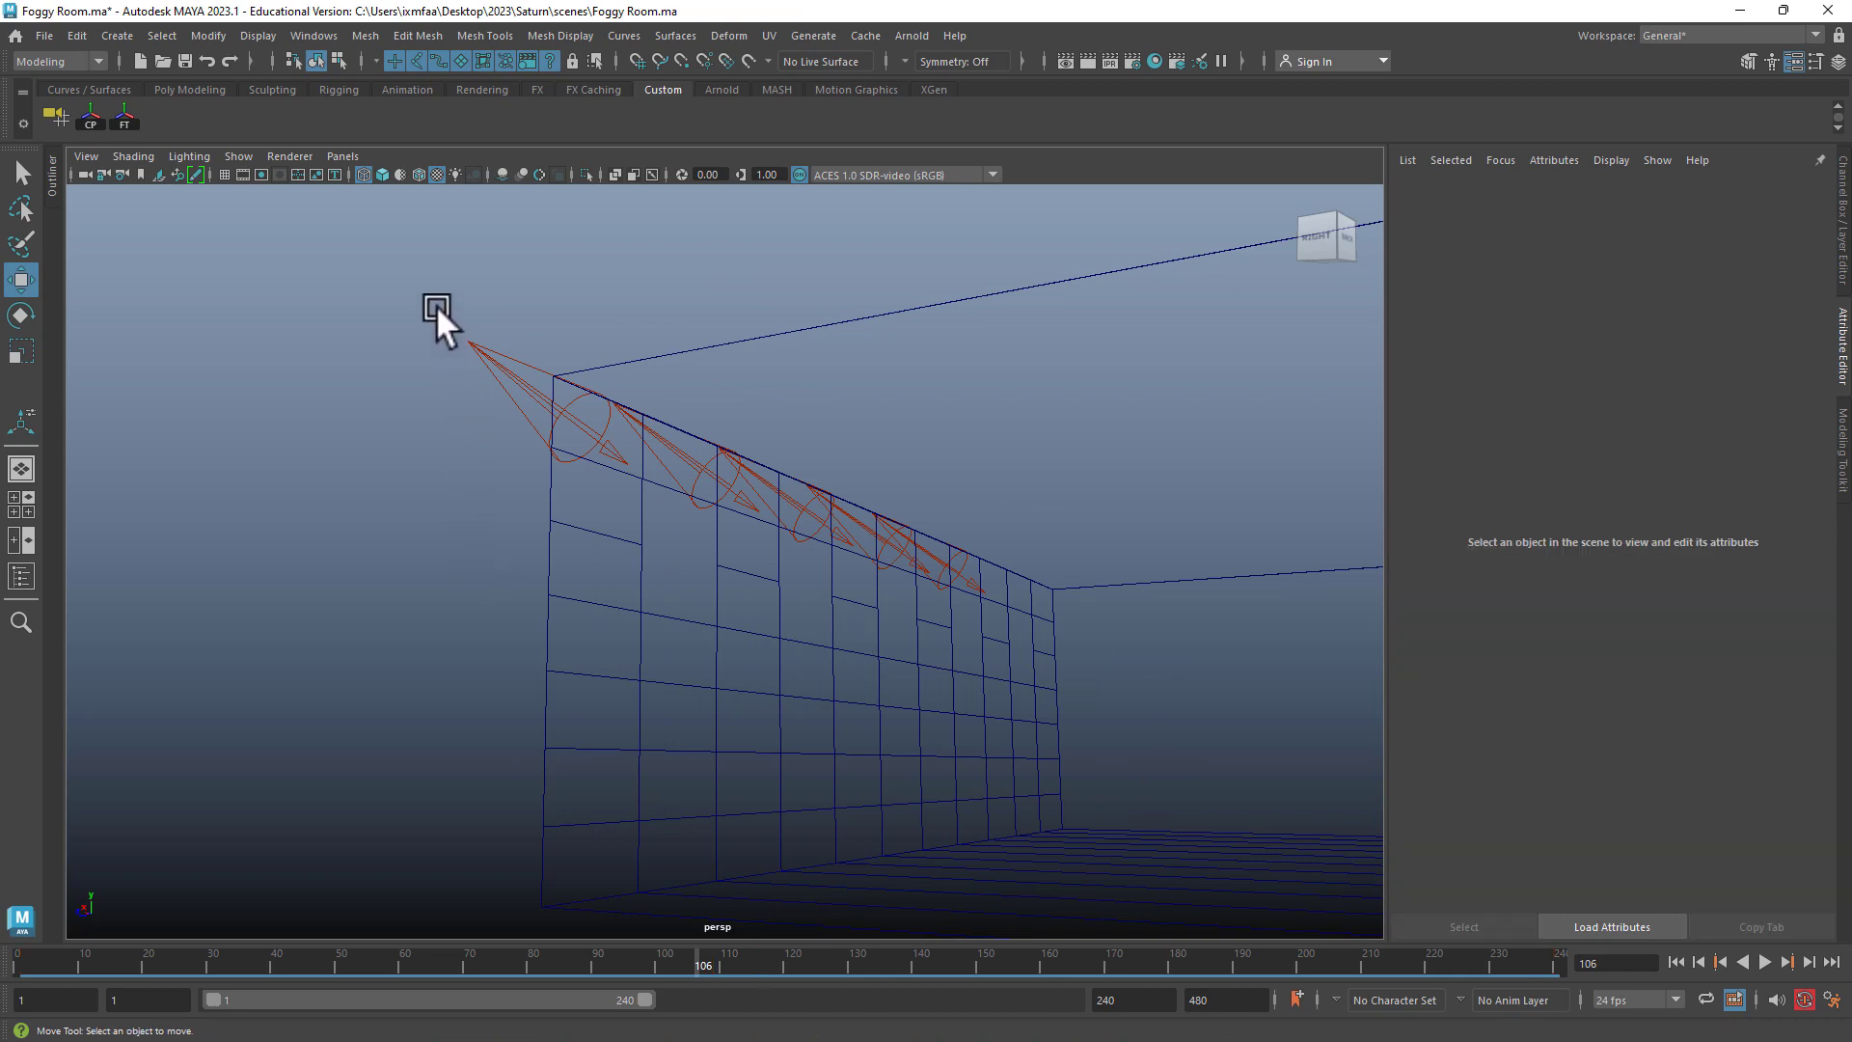
left_click_drag(436, 305, 507, 384)
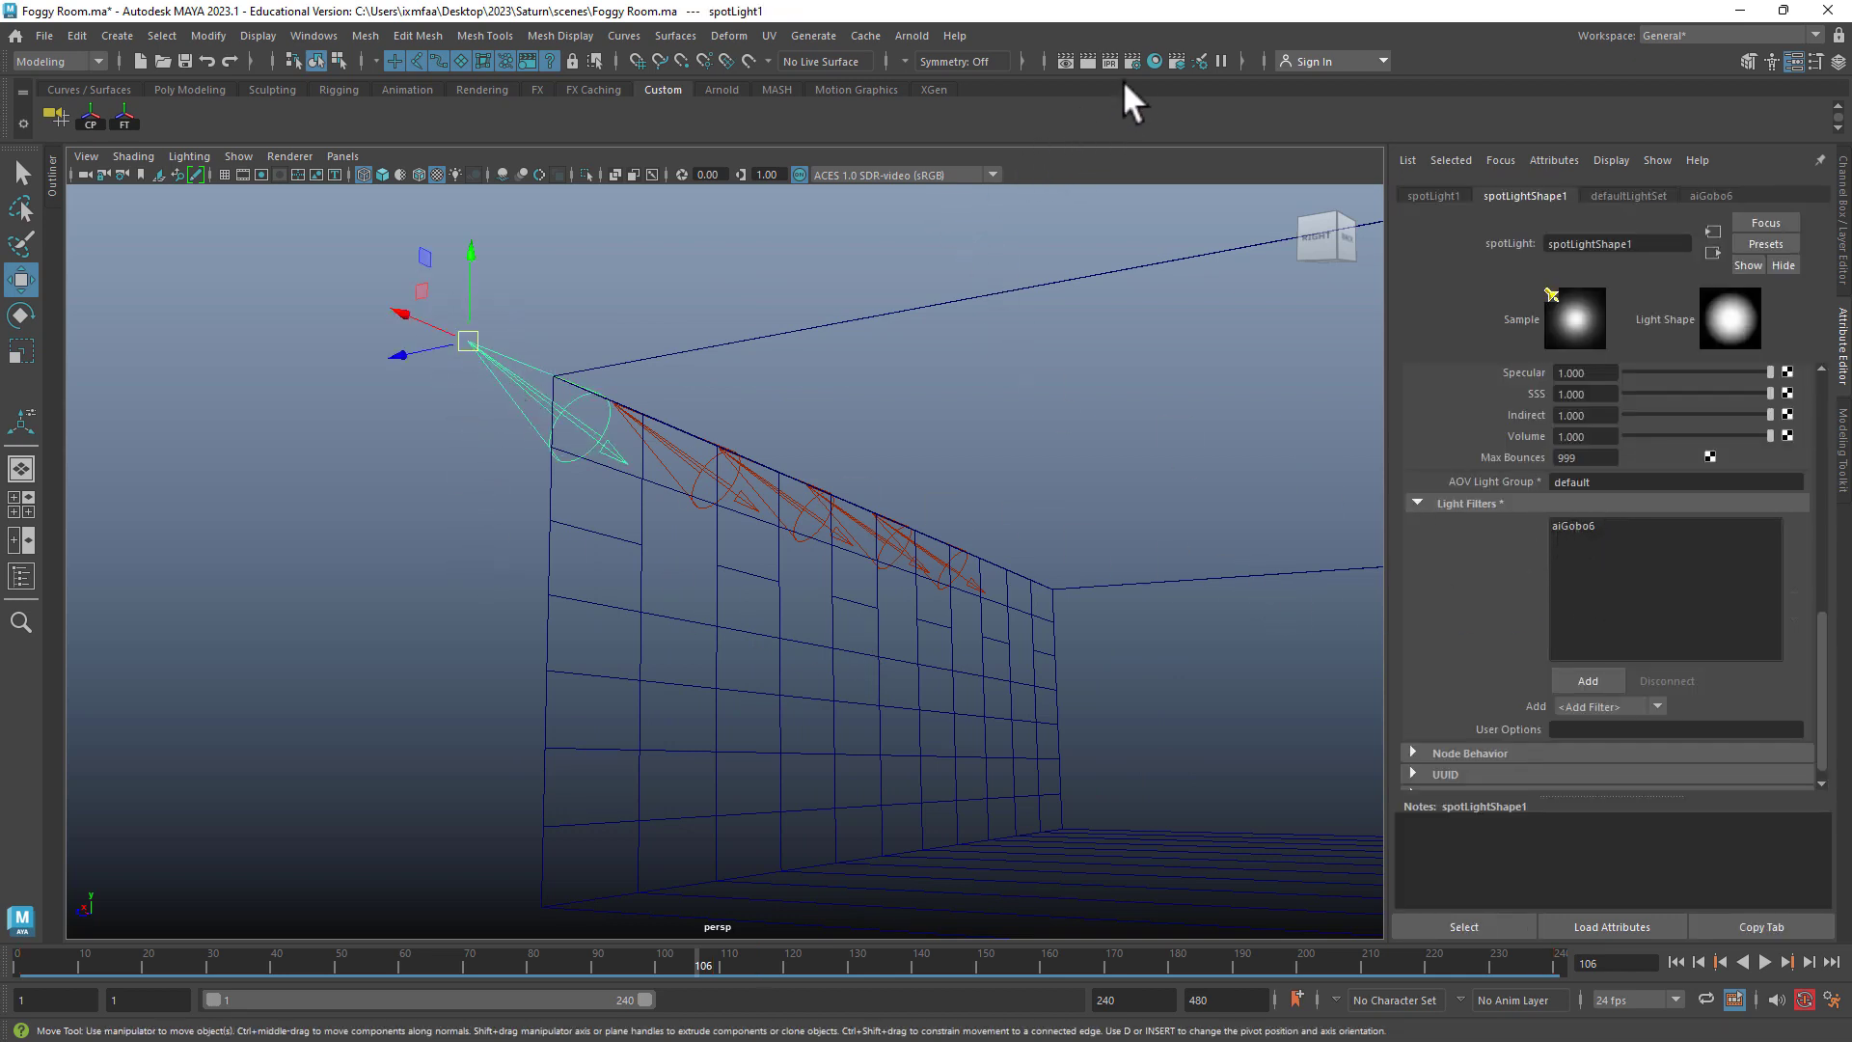
- In Hypershade, graph the spotlight's connections and select aiGobo6, then its input simplexNoise3
left_click(1153, 60)
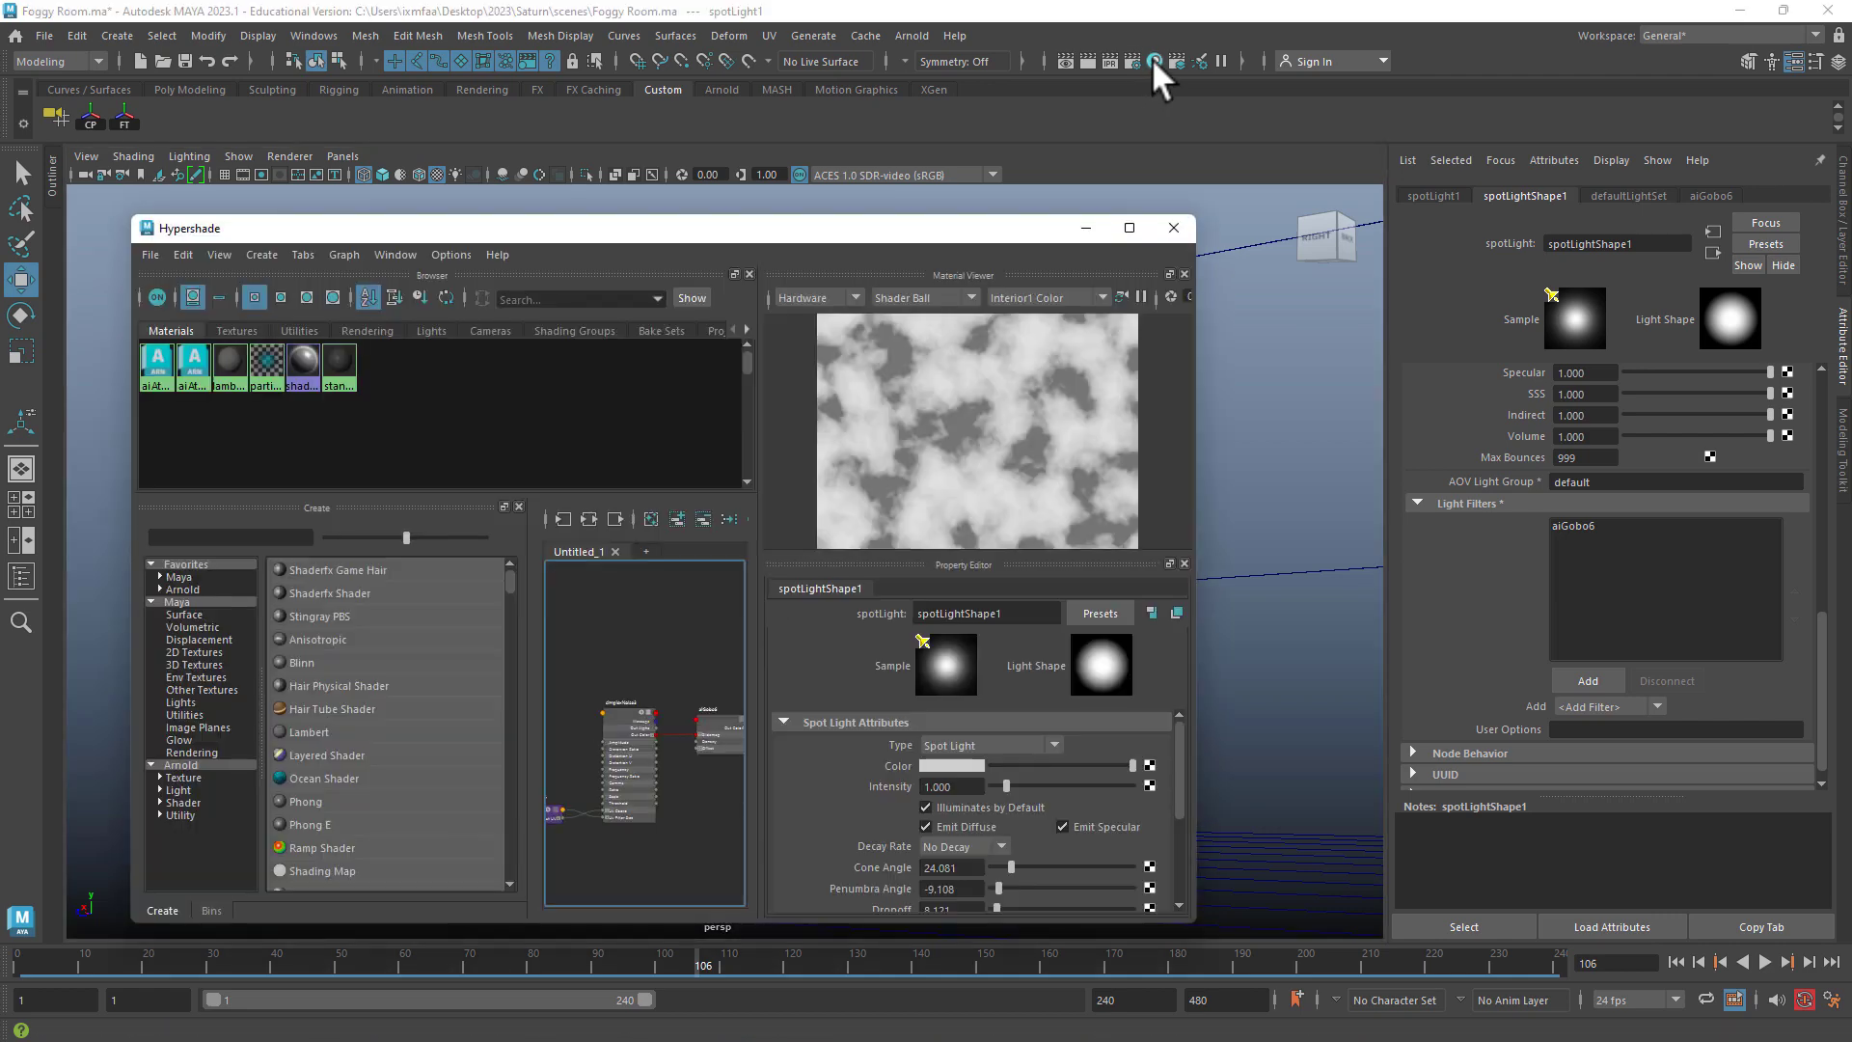
left_click_drag(638, 224, 691, 262)
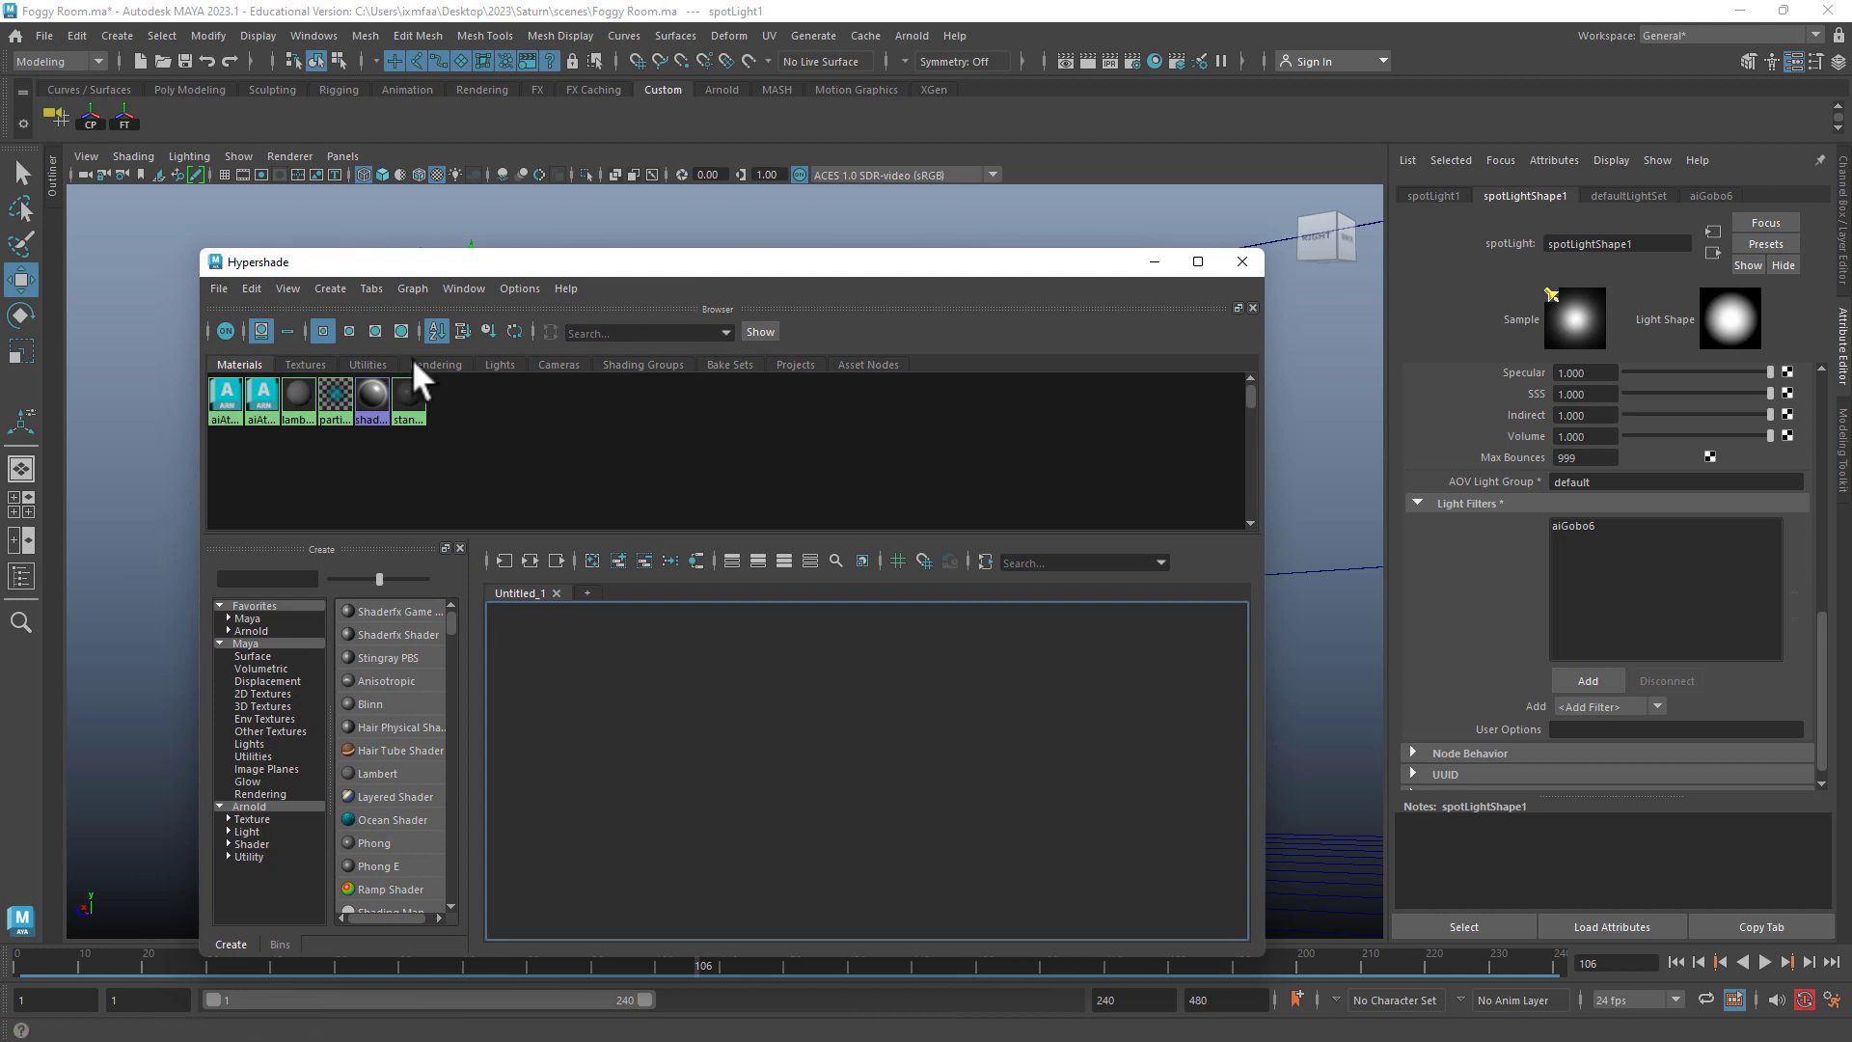
left_click(529, 559)
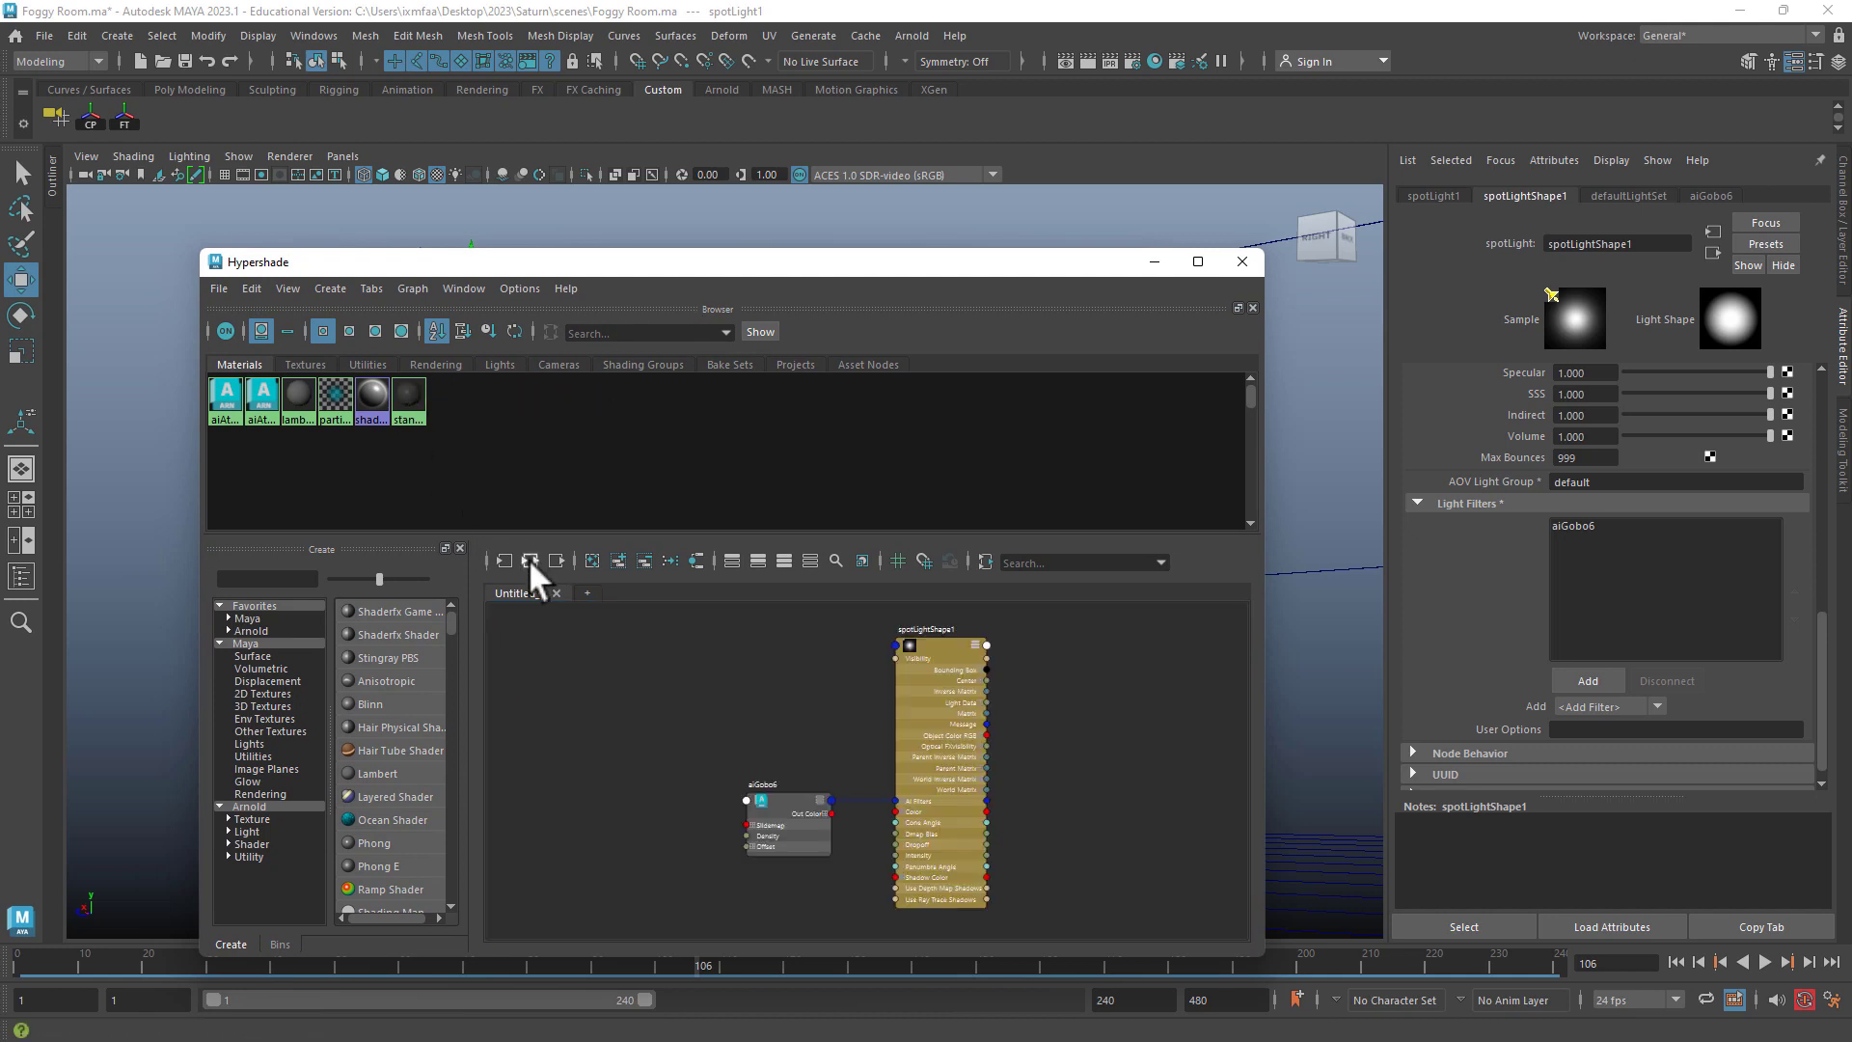
left_click(783, 812)
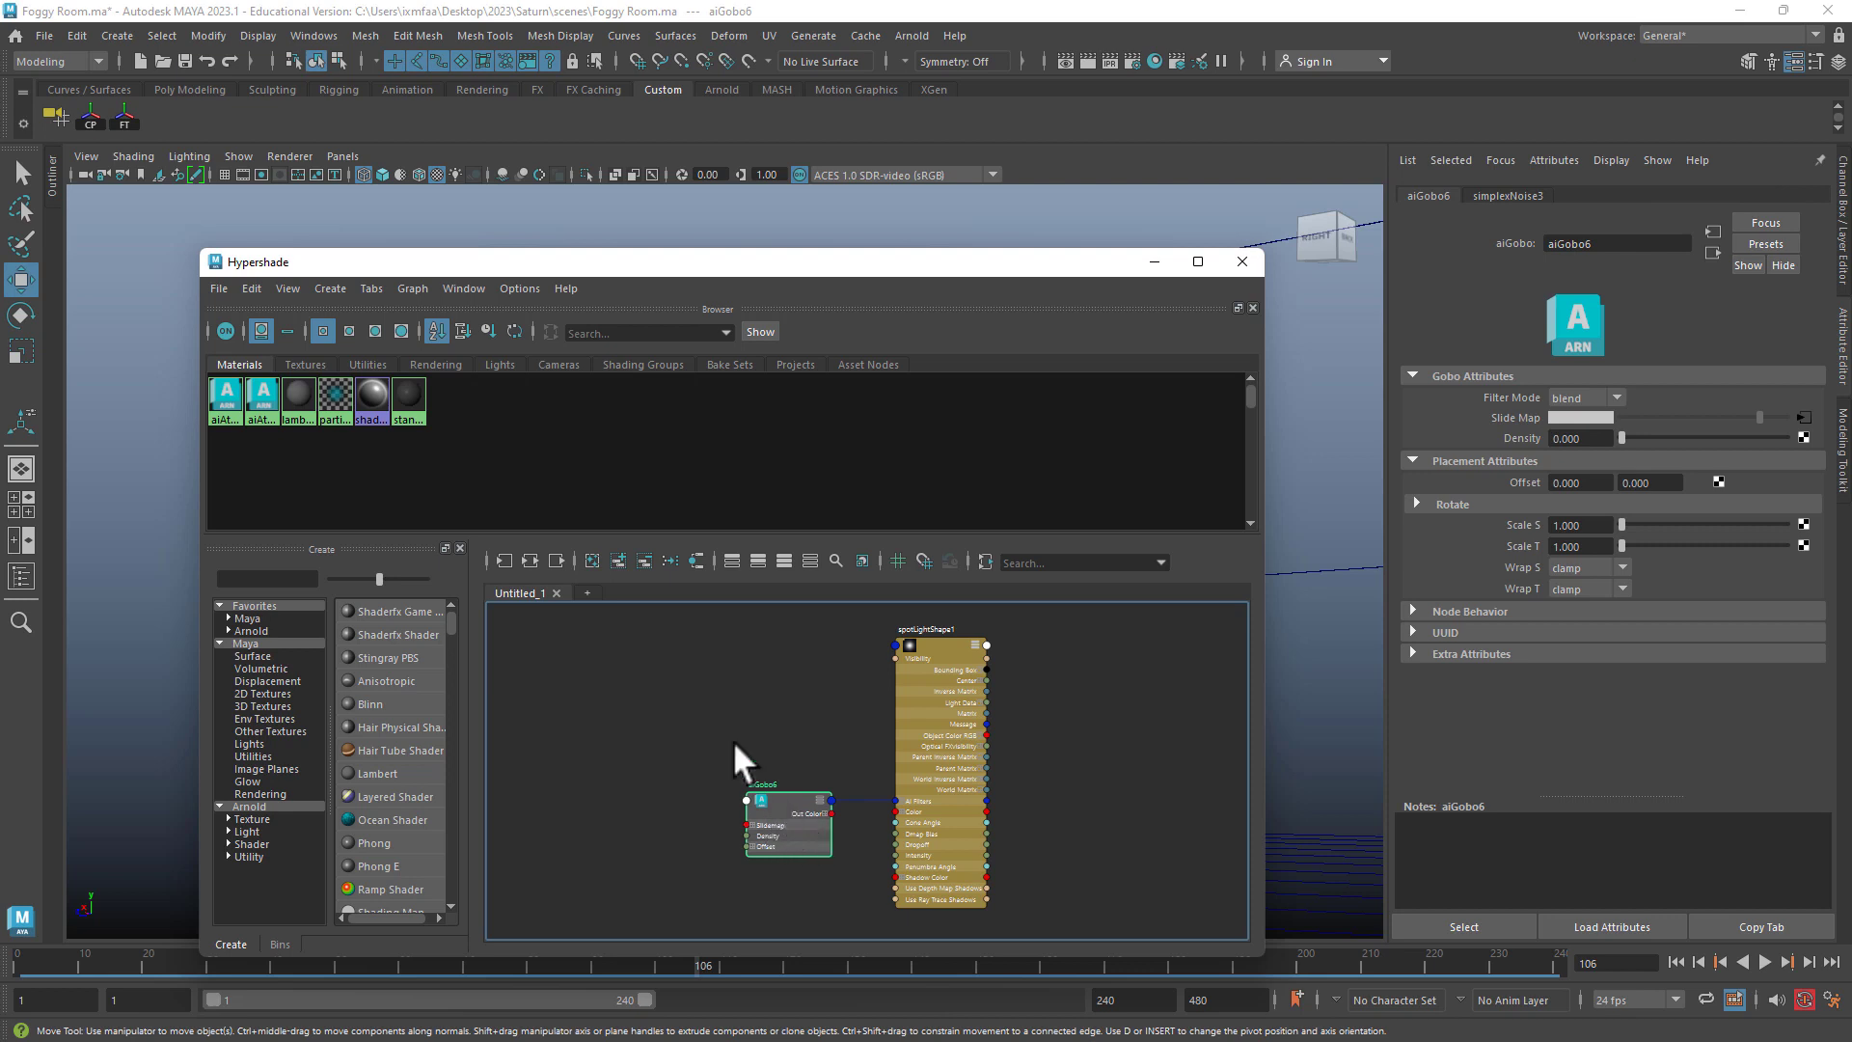
left_click(529, 561)
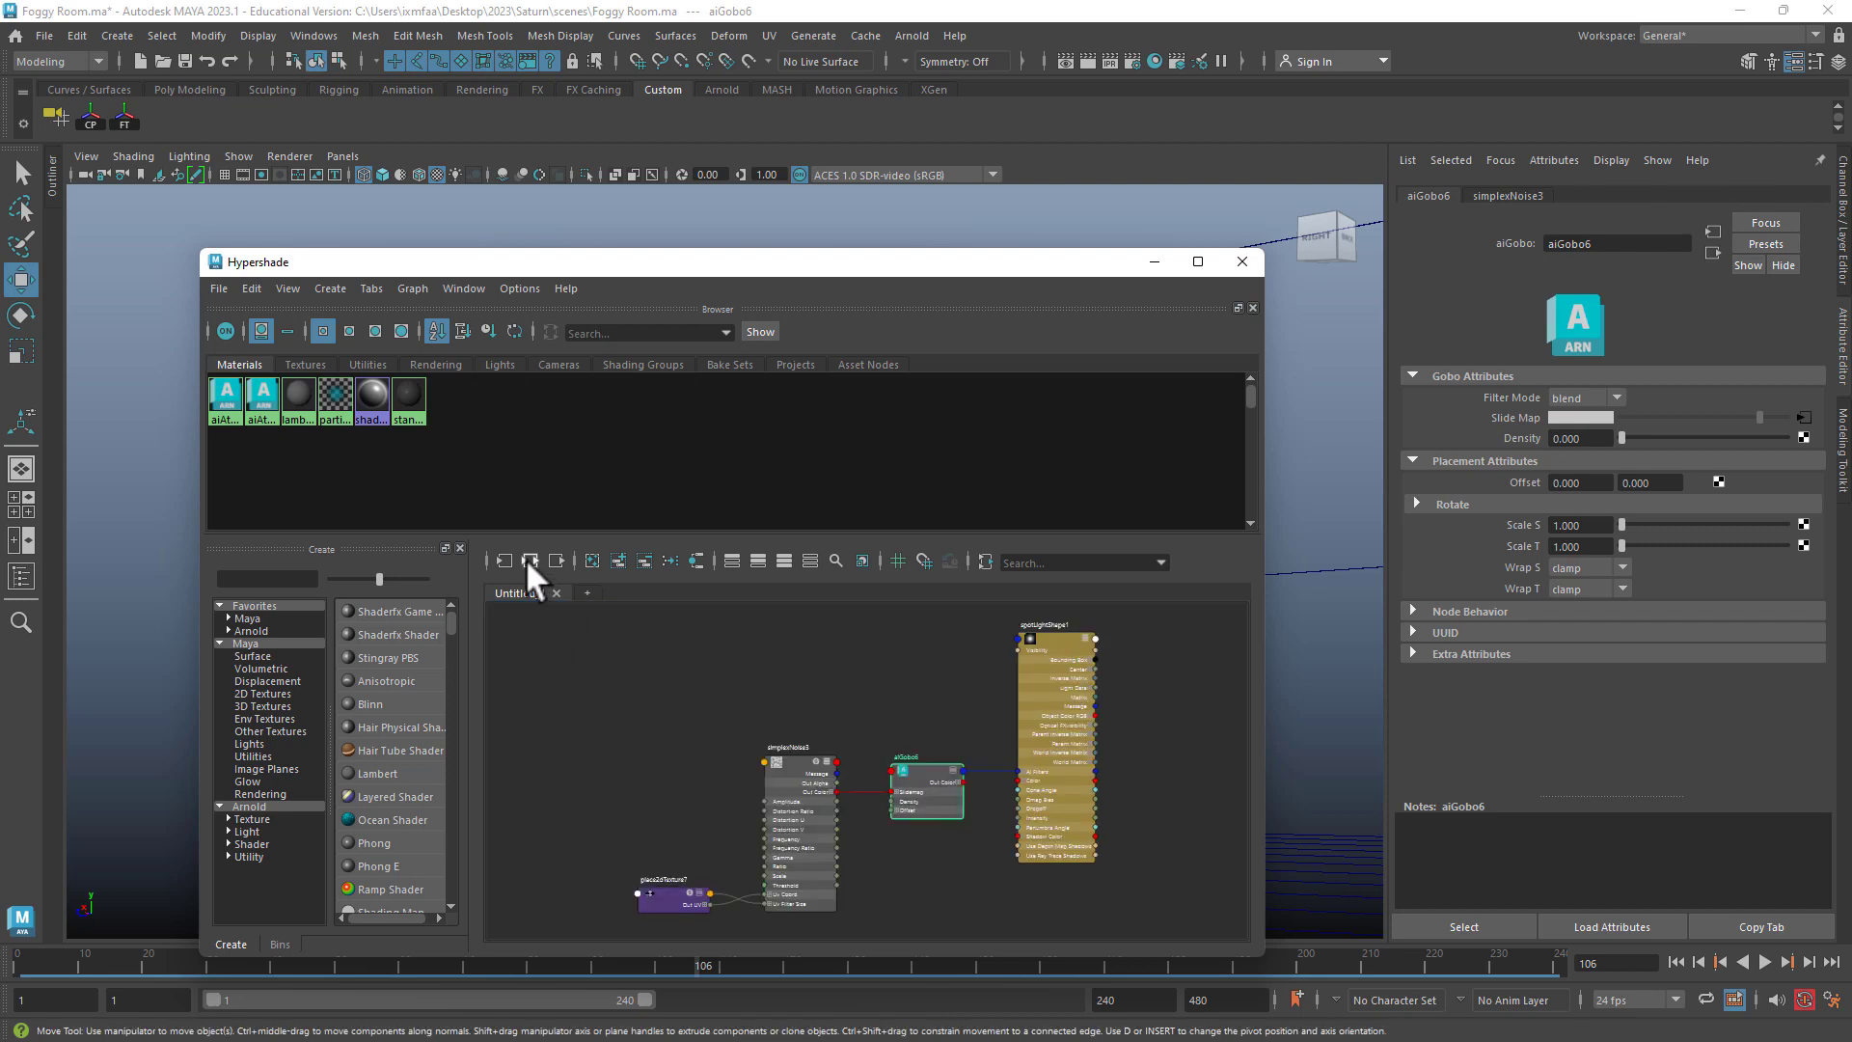
middle_click_drag(685, 778, 720, 680, "alt")
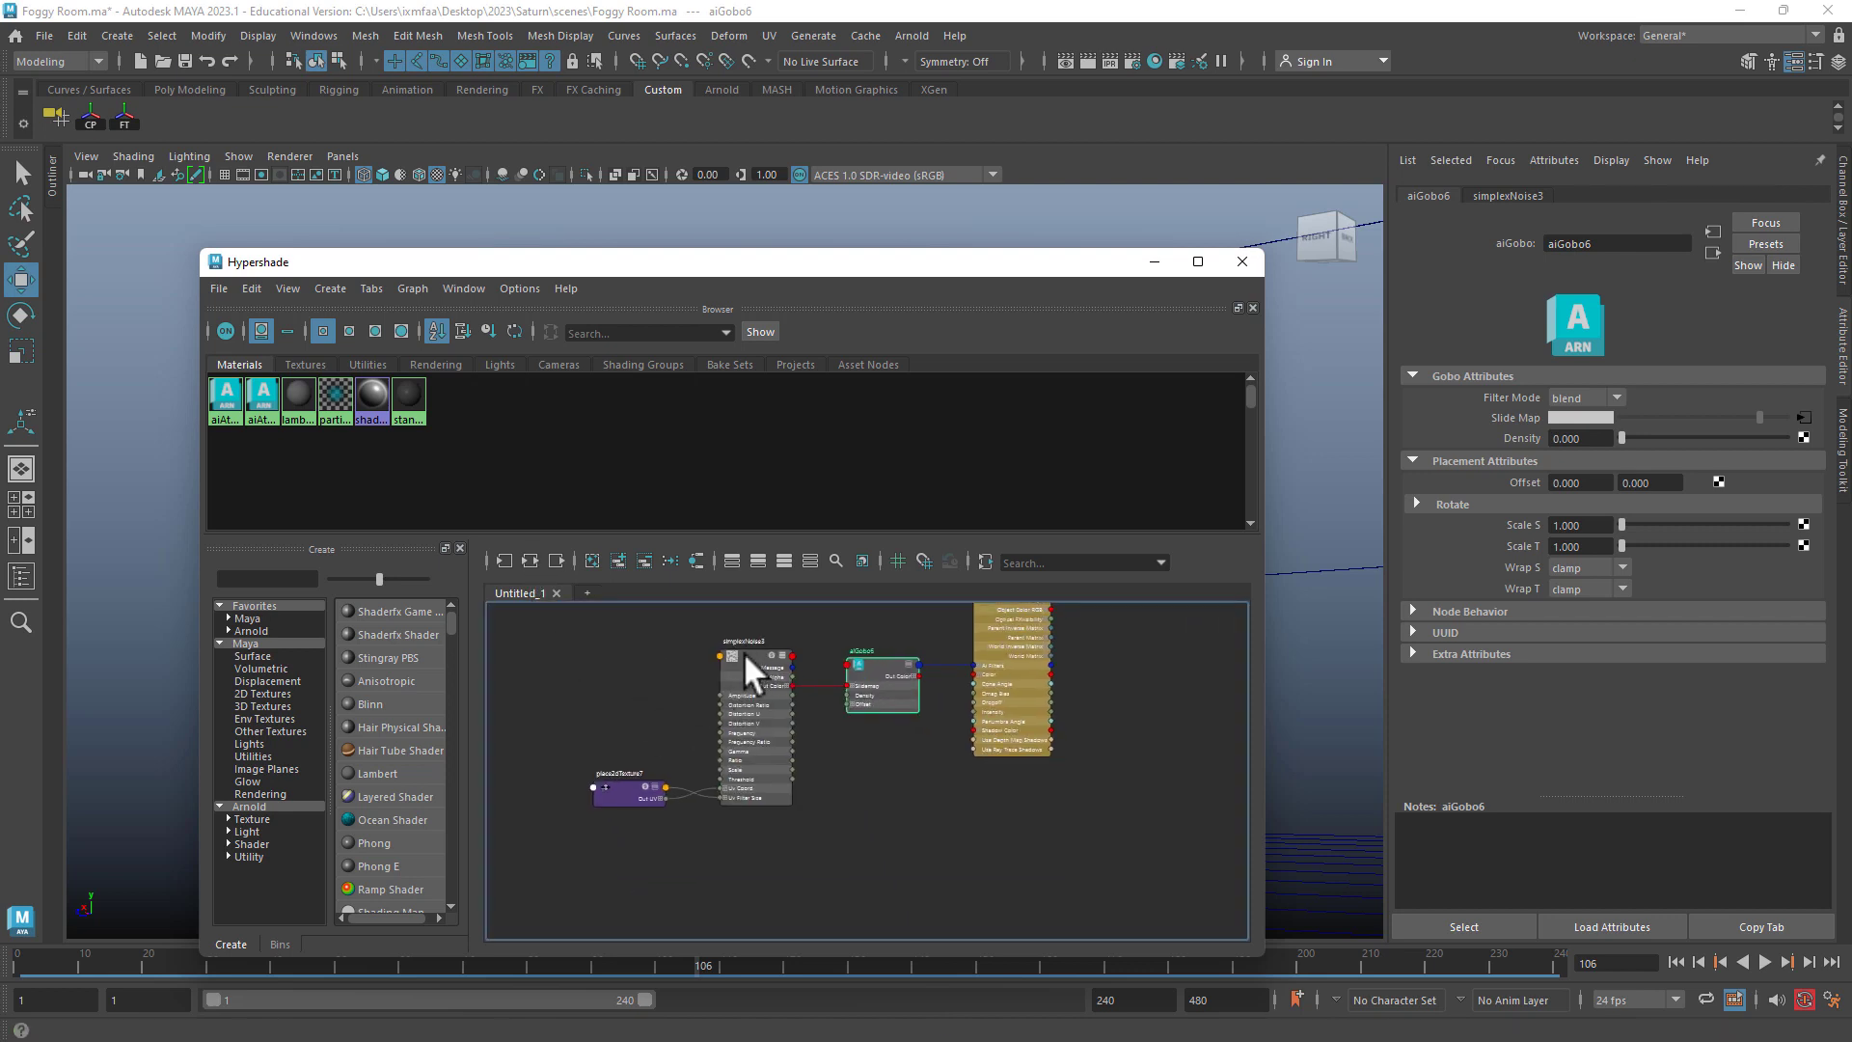
left_click(743, 654)
scroll(743, 654, "up", 10)
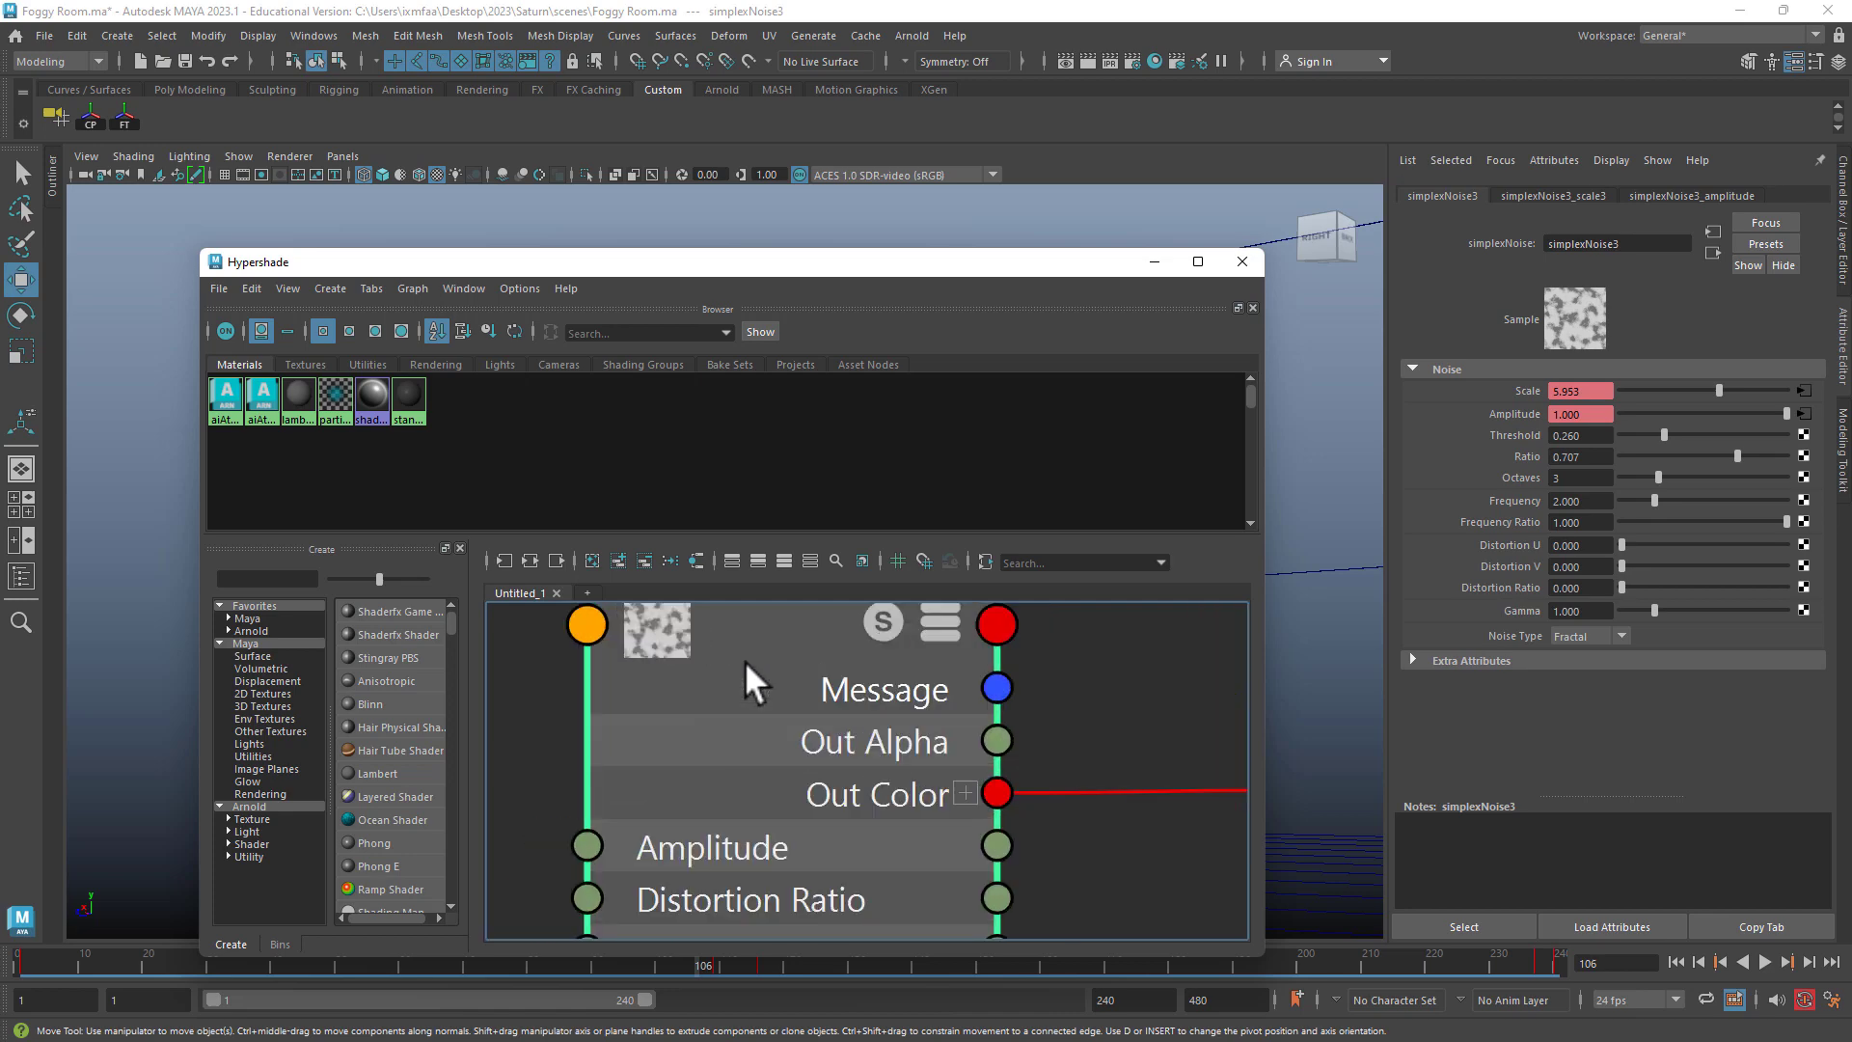
middle_click_drag(744, 662, 711, 756, "alt")
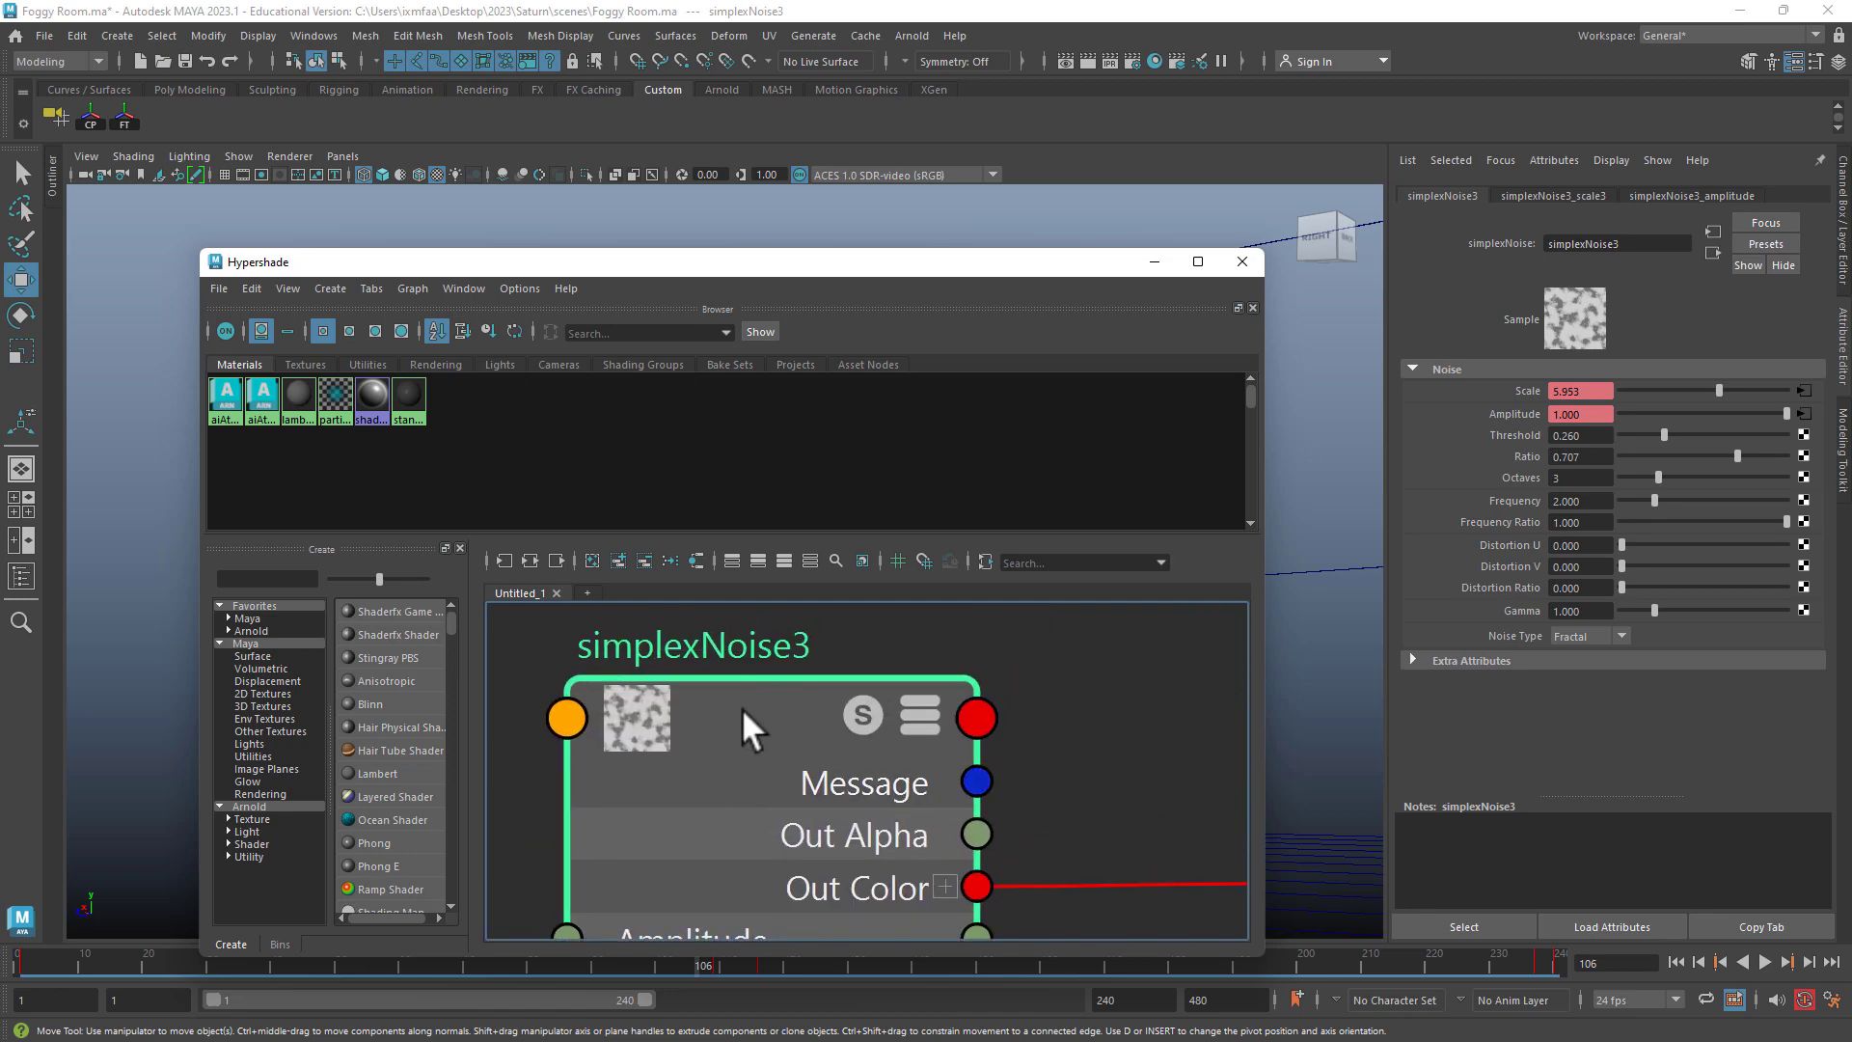
key("a")
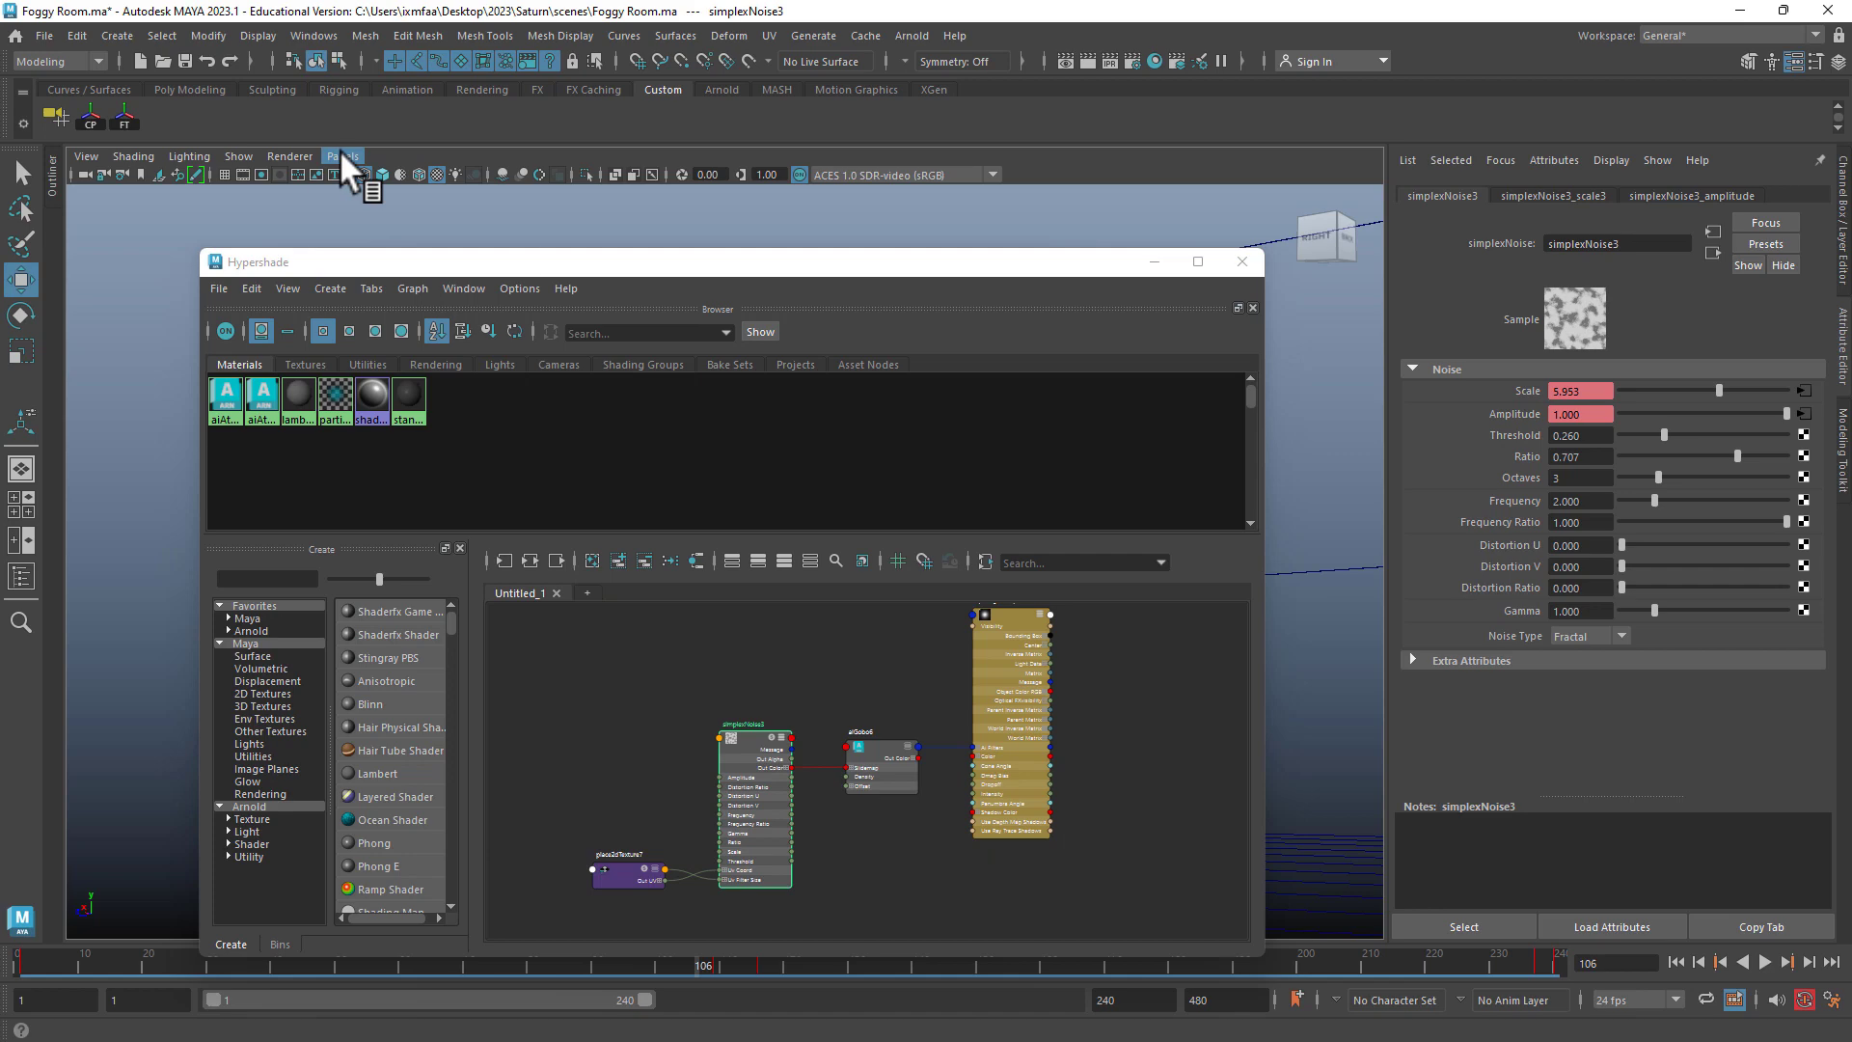
- Show simplexNoise3's Scale and Amplitude curves together in a Graph Editor panel
left_click(343, 156)
mouse_move(512, 258)
left_click(606, 361)
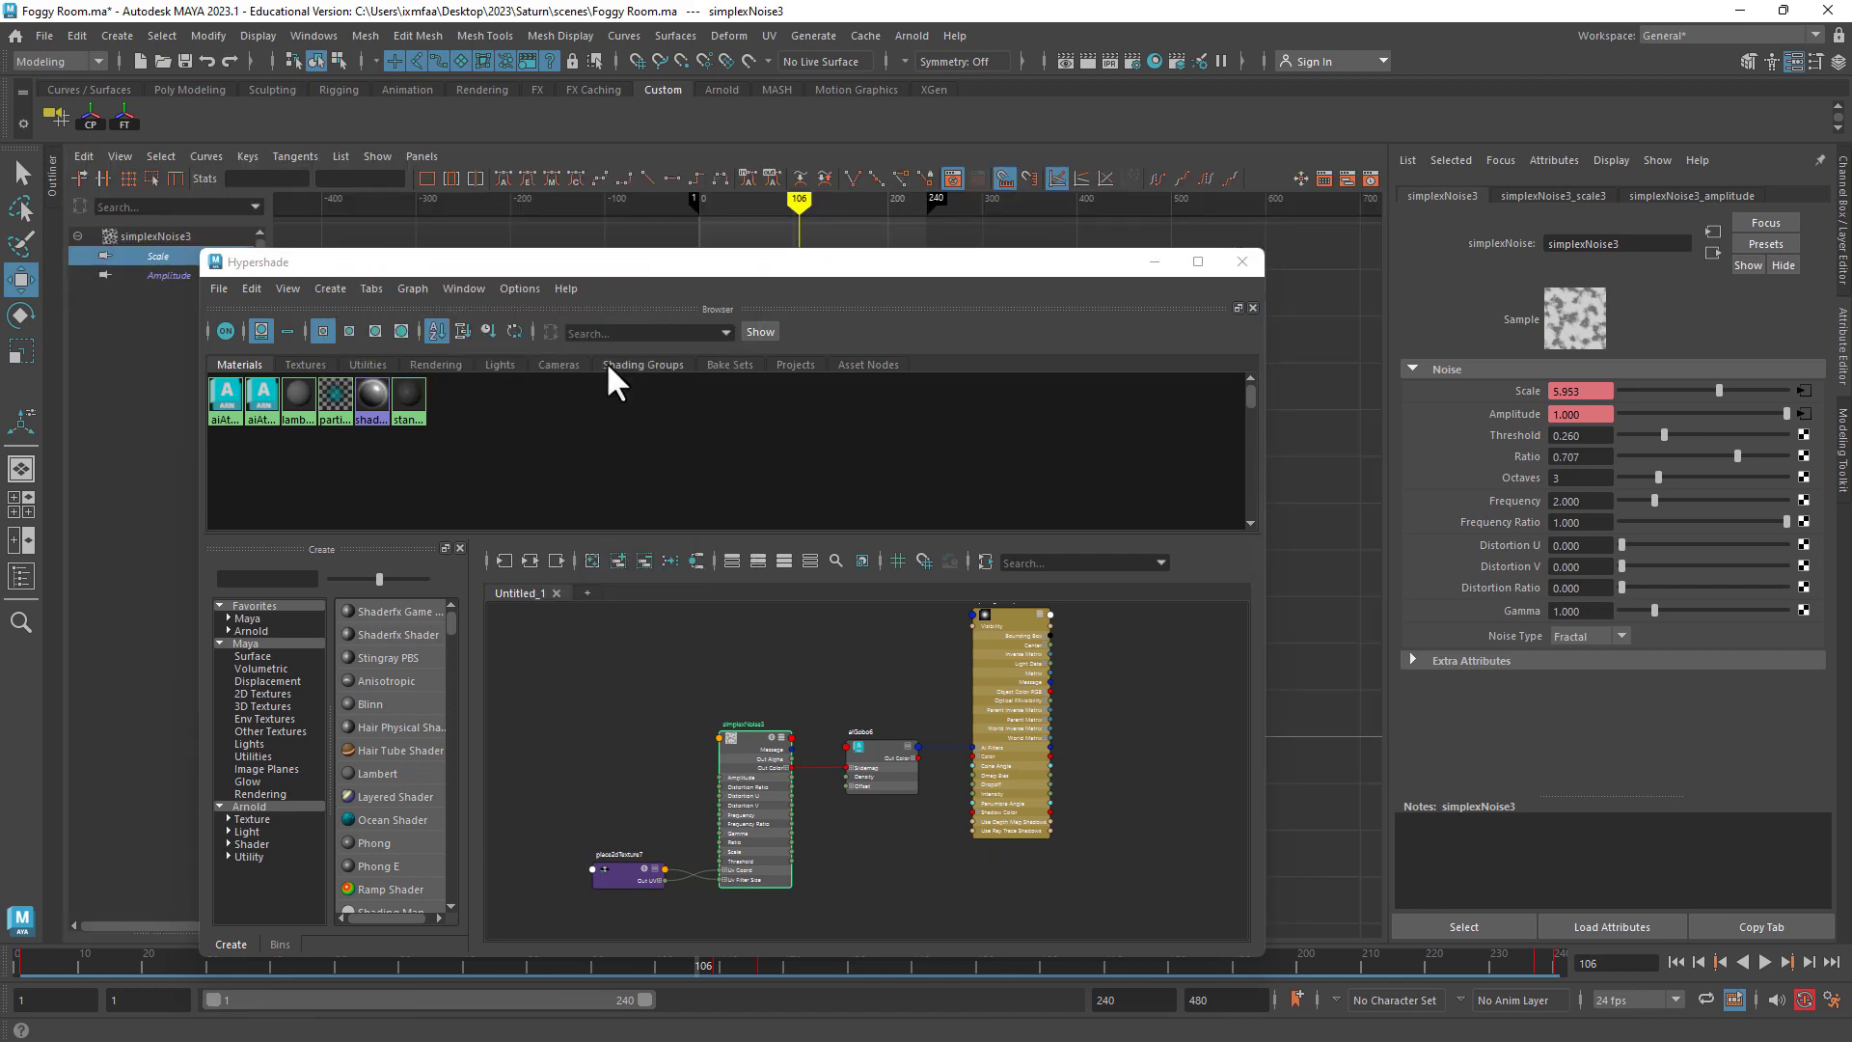
left_click_drag(612, 266, 292, 841)
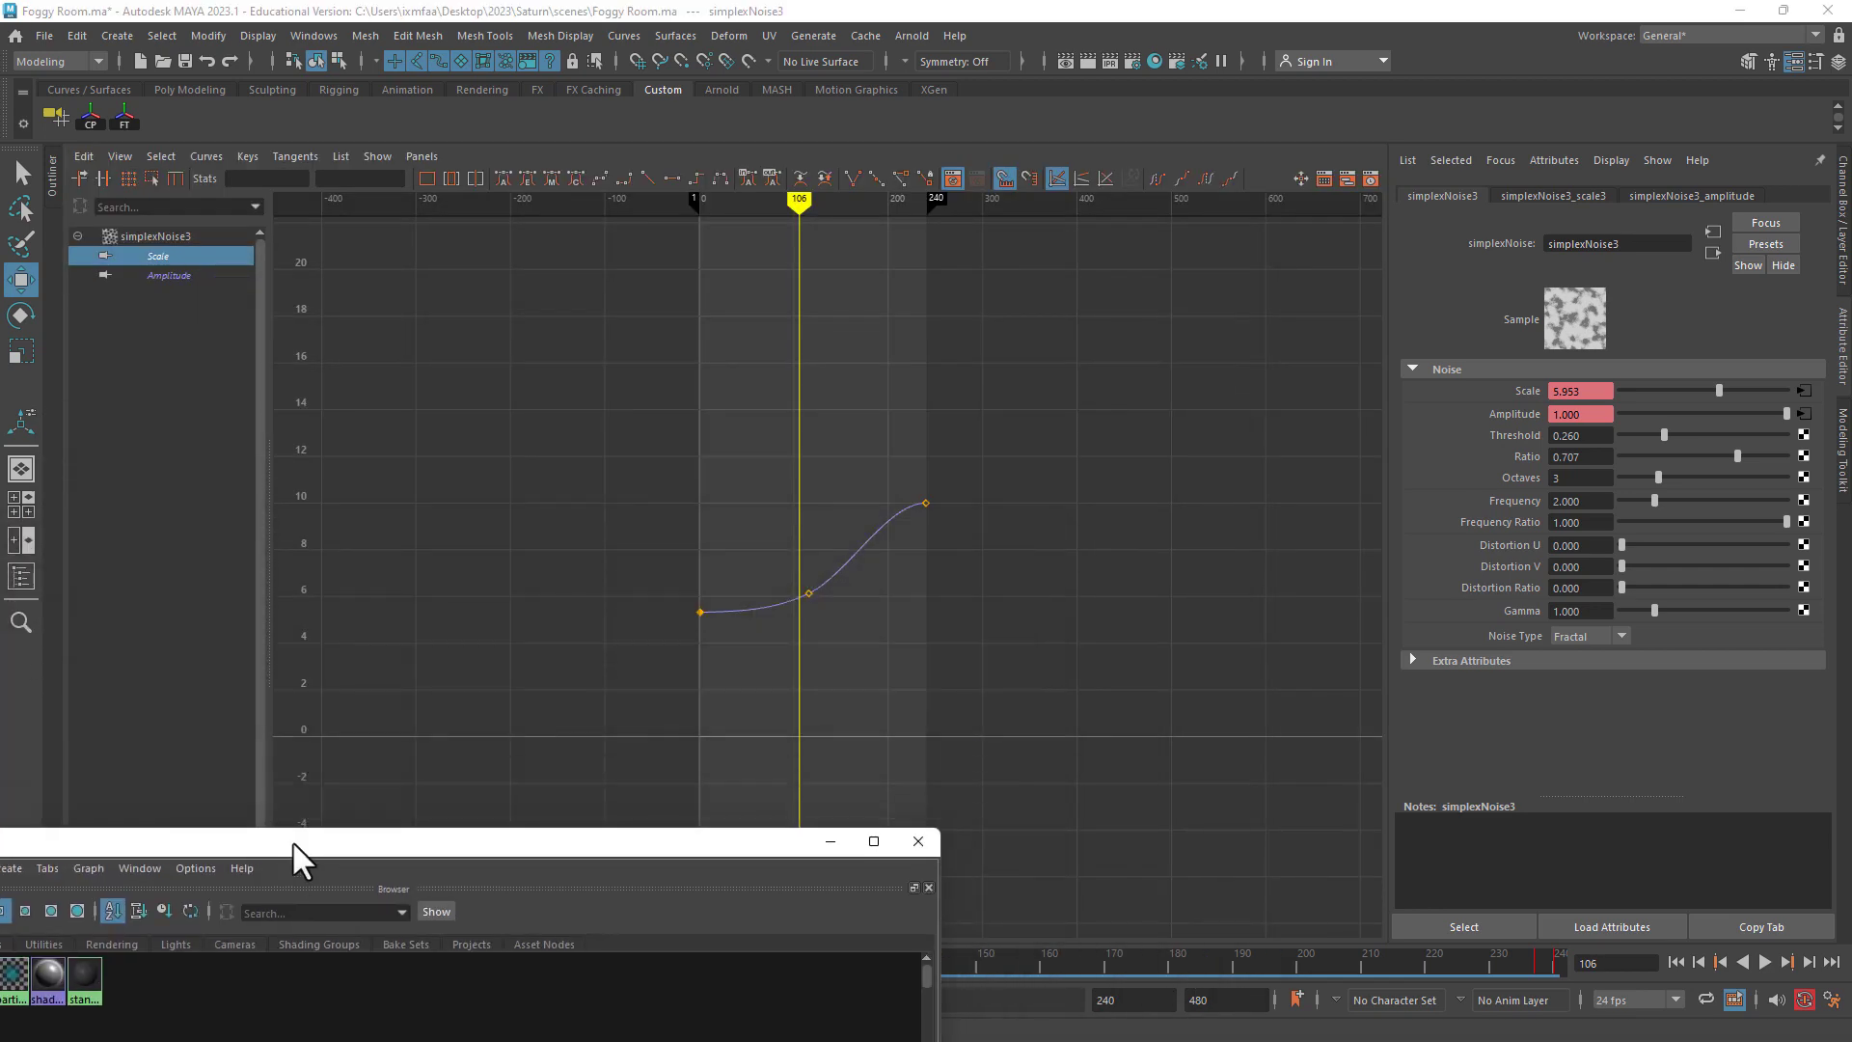
left_click(169, 275, "shift")
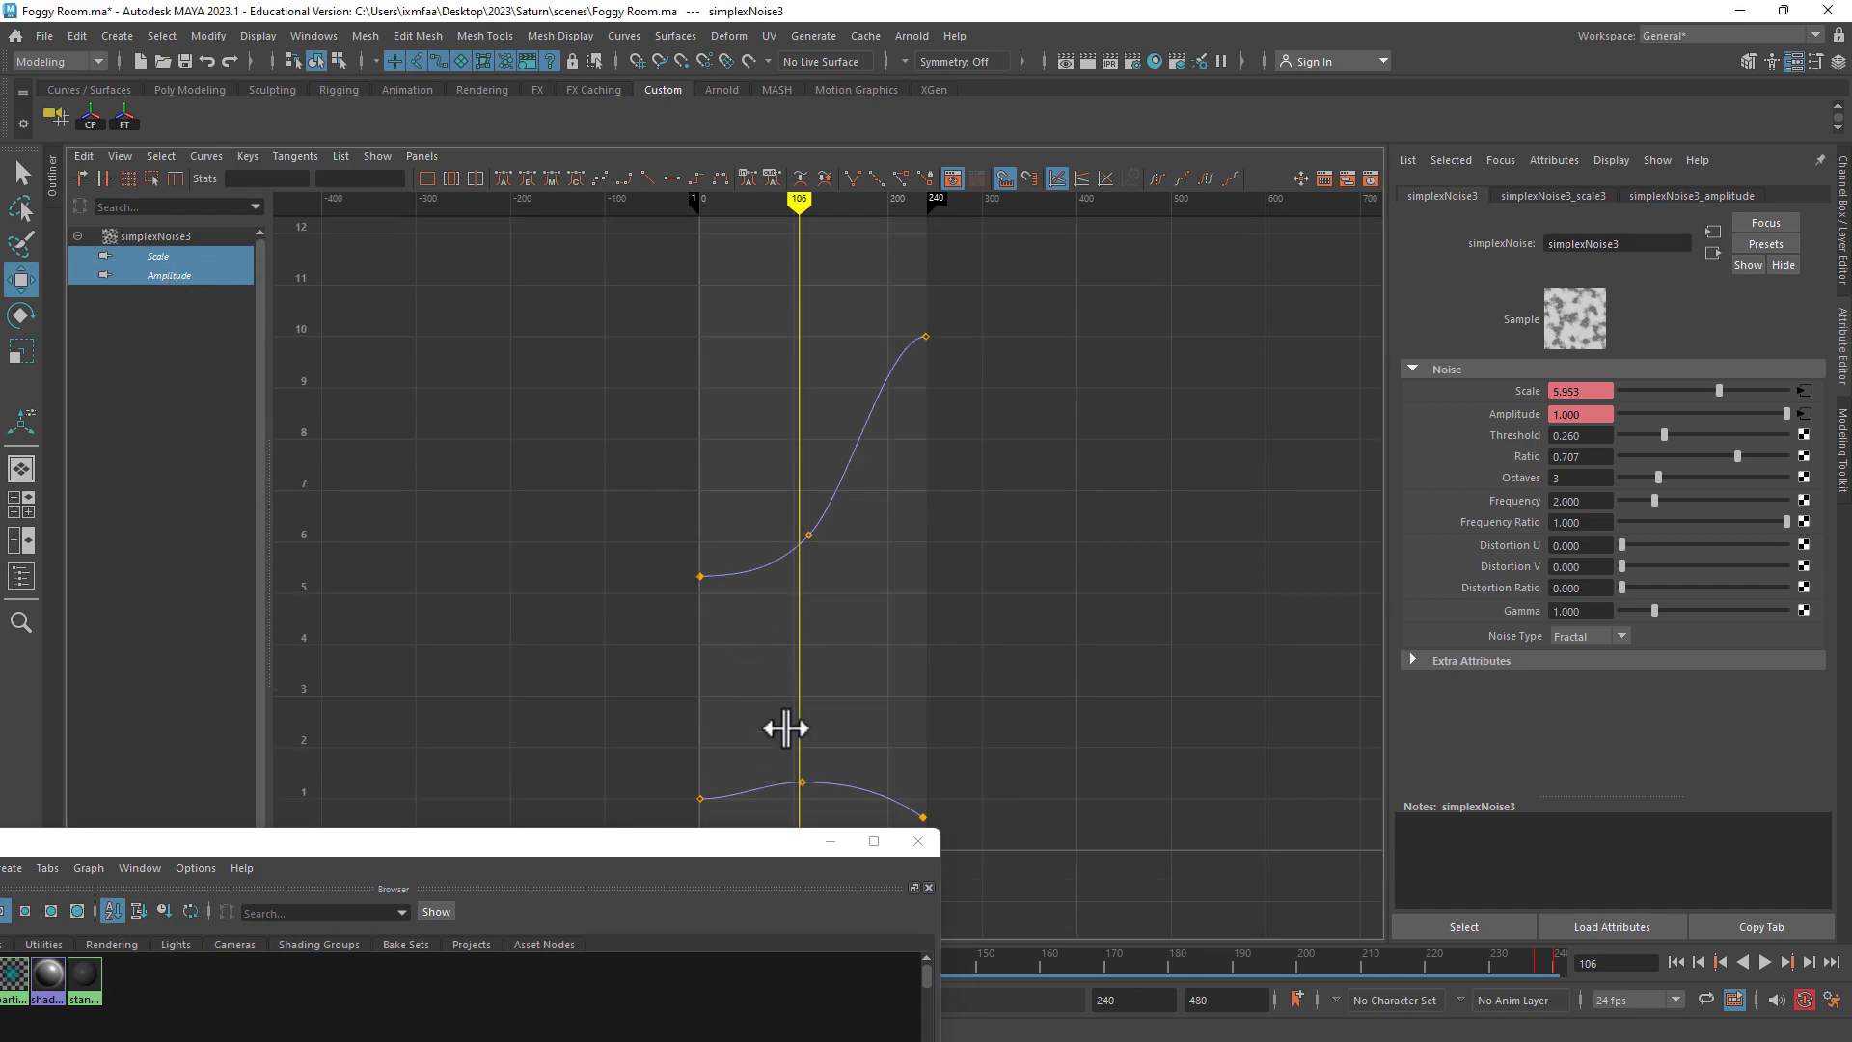